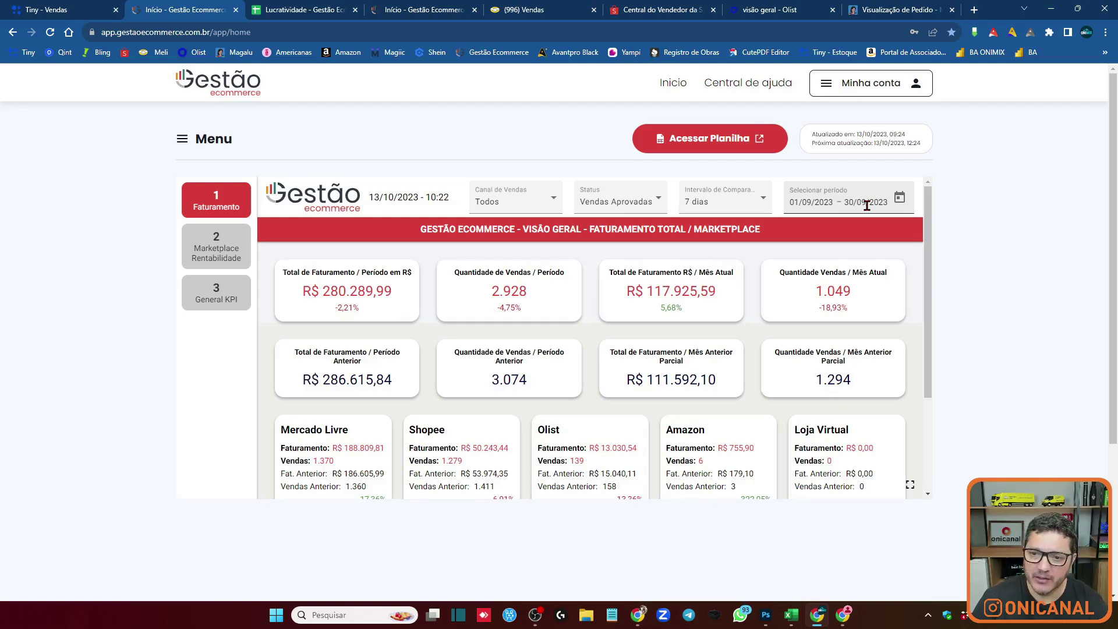
Scroll the Faturamento overview showing R$ 280.289,99 from 2.928 sales, broken down by marketplace.
{"action": "scroll", "coordinate": [531, 345], "scroll_direction": "down", "scroll_amount": 2}
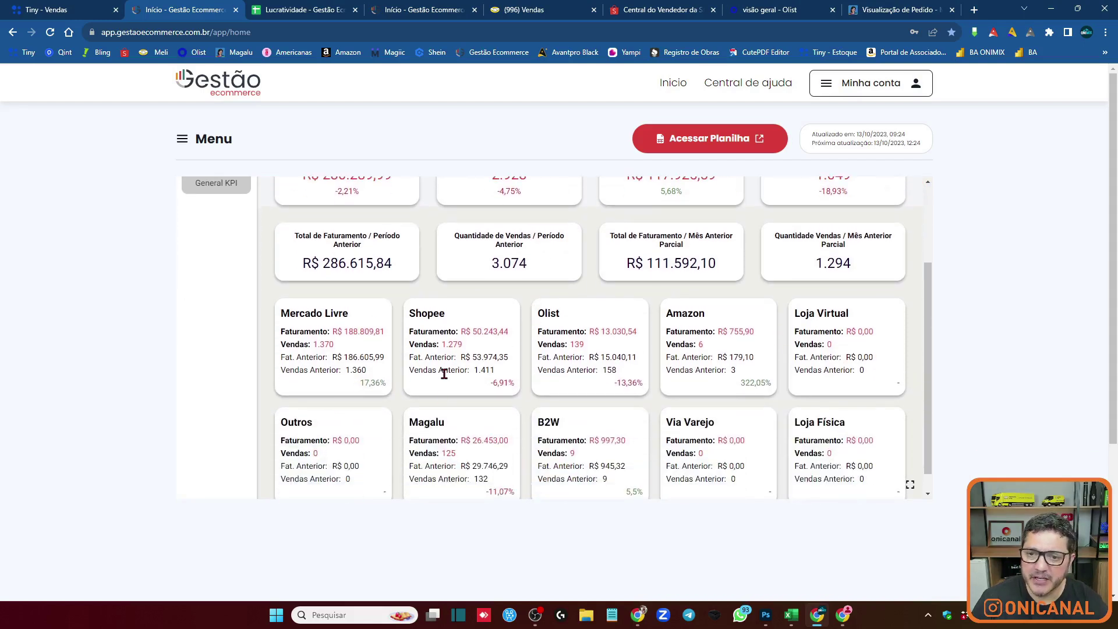
On Marketplace Rentabilidade, highlight the Total geral revenue R$ 280.289,99 and the total margin.
{"action": "scroll", "coordinate": [817, 344], "scroll_direction": "down", "scroll_amount": 1}
{"action": "scroll", "coordinate": [588, 274], "scroll_direction": "up", "scroll_amount": 3}
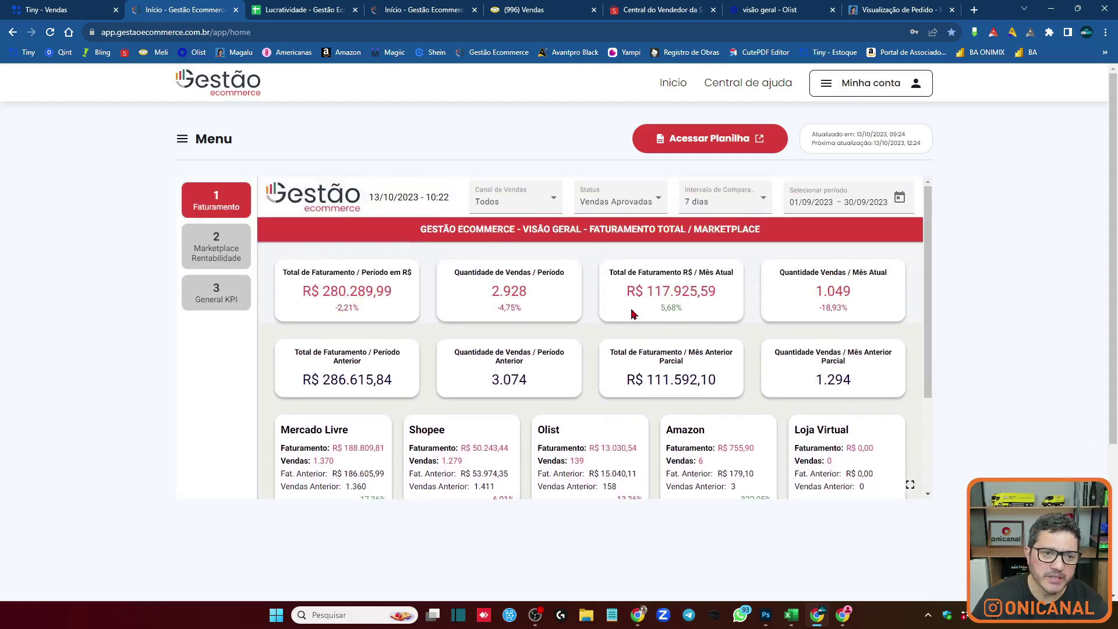
{"action": "left_click", "coordinate": [216, 244]}
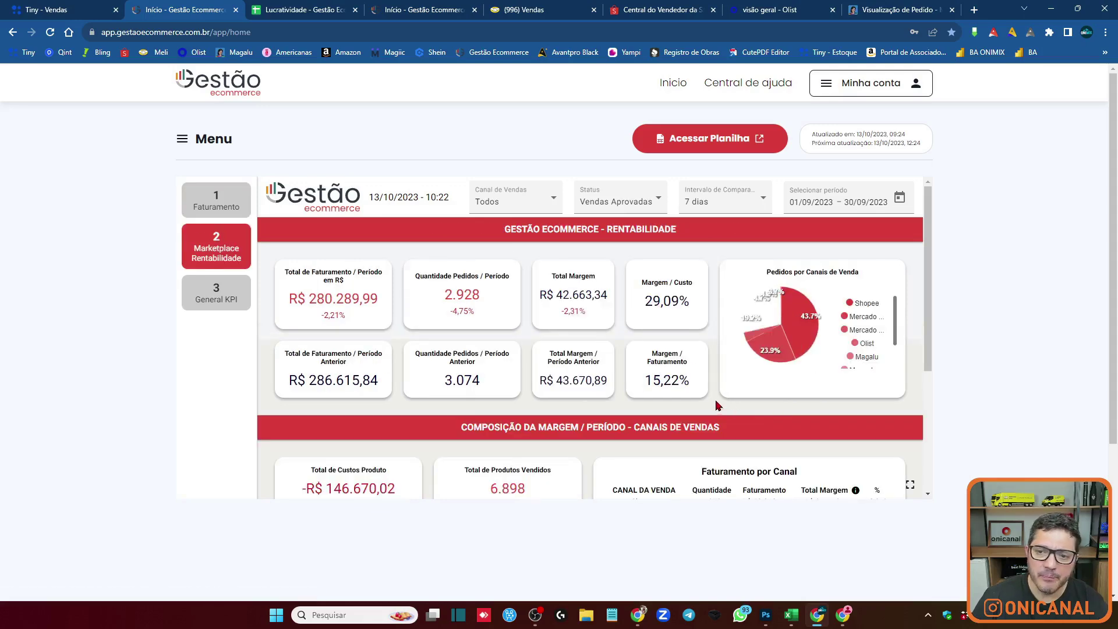
{"action": "scroll", "coordinate": [751, 286], "scroll_direction": "down", "scroll_amount": 3}
{"action": "scroll", "coordinate": [769, 284], "scroll_direction": "down", "scroll_amount": 1}
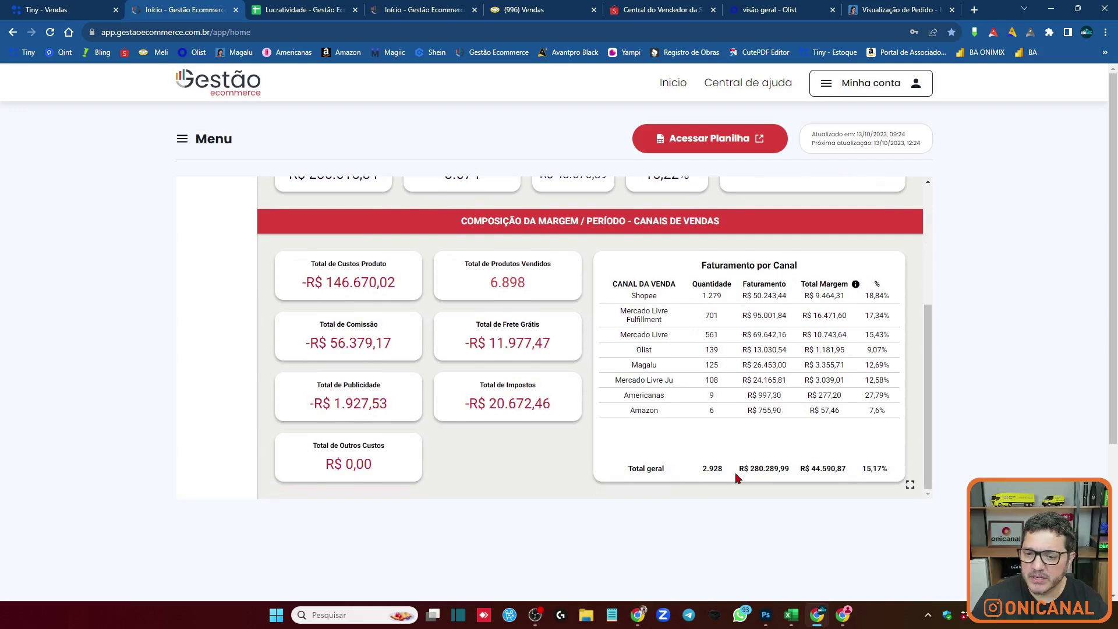
{"action": "left_click_drag", "start_coordinate": [745, 468], "coordinate": [796, 473]}
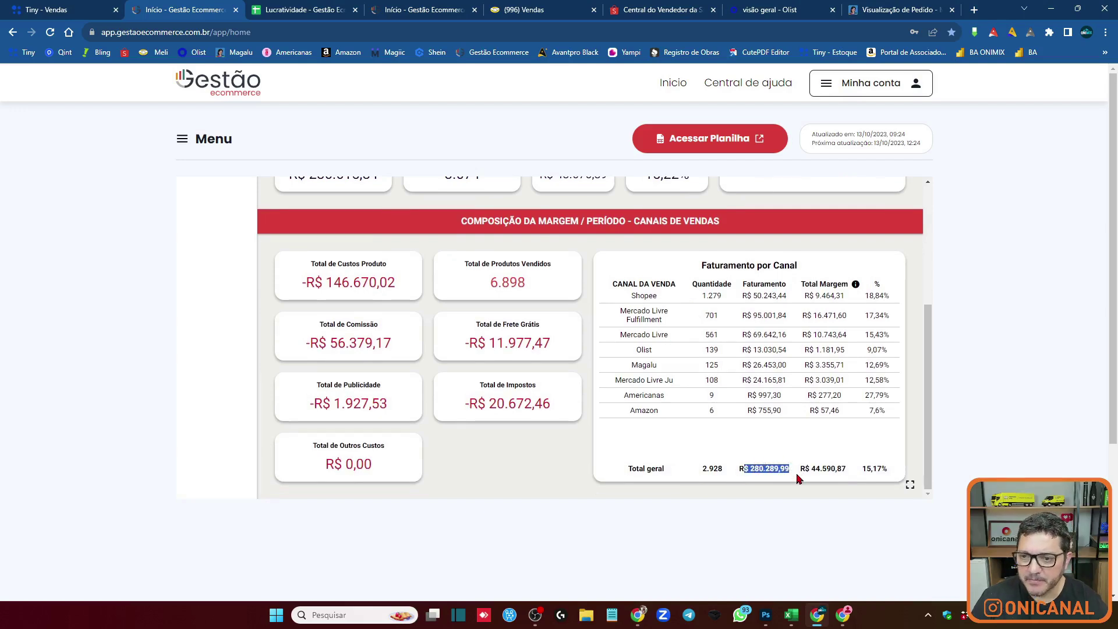
{"action": "left_click_drag", "start_coordinate": [804, 468], "coordinate": [890, 476]}
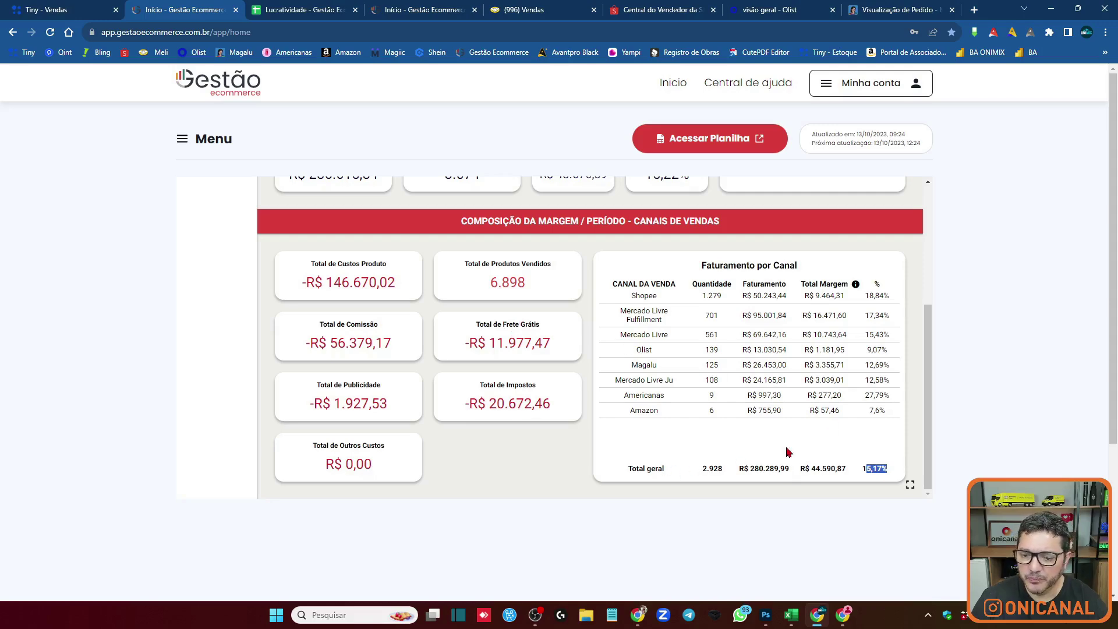
{"action": "left_click", "coordinate": [792, 621]}
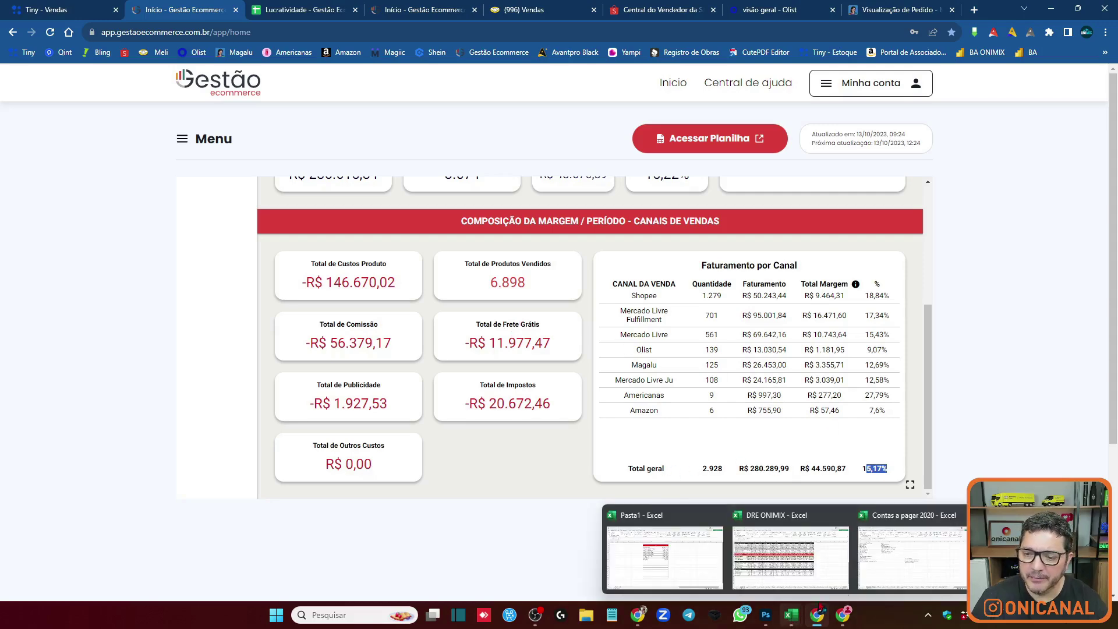
In Pasta1's DRE sheet, check H3 through H9, ending at Lucro Bruto 42.663,34.
{"action": "left_click", "coordinate": [664, 558]}
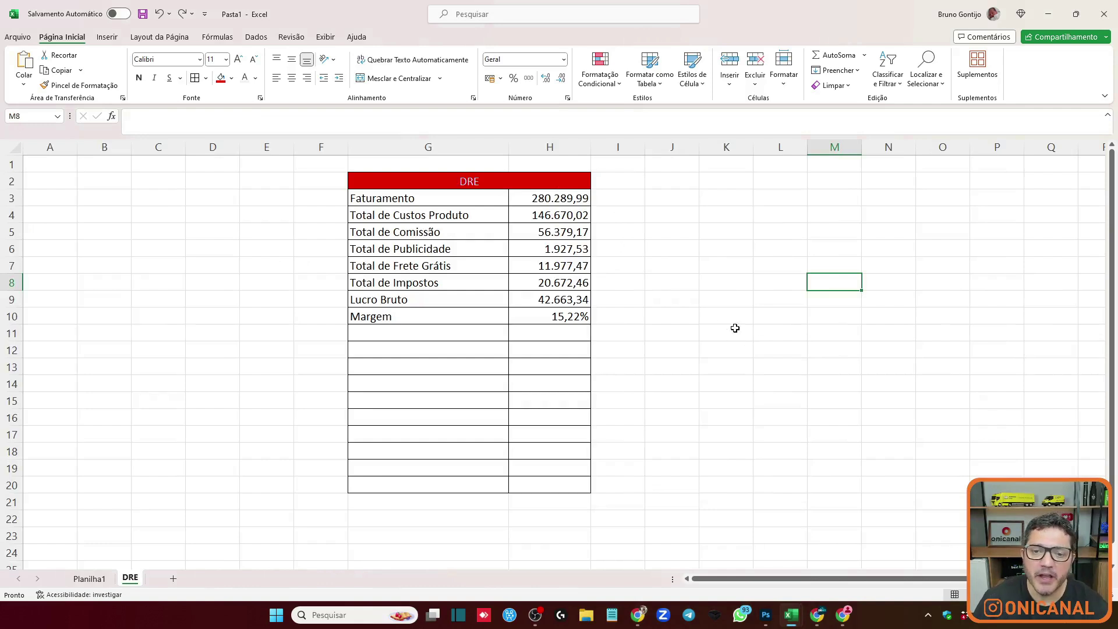
{"action": "left_click", "coordinate": [533, 197]}
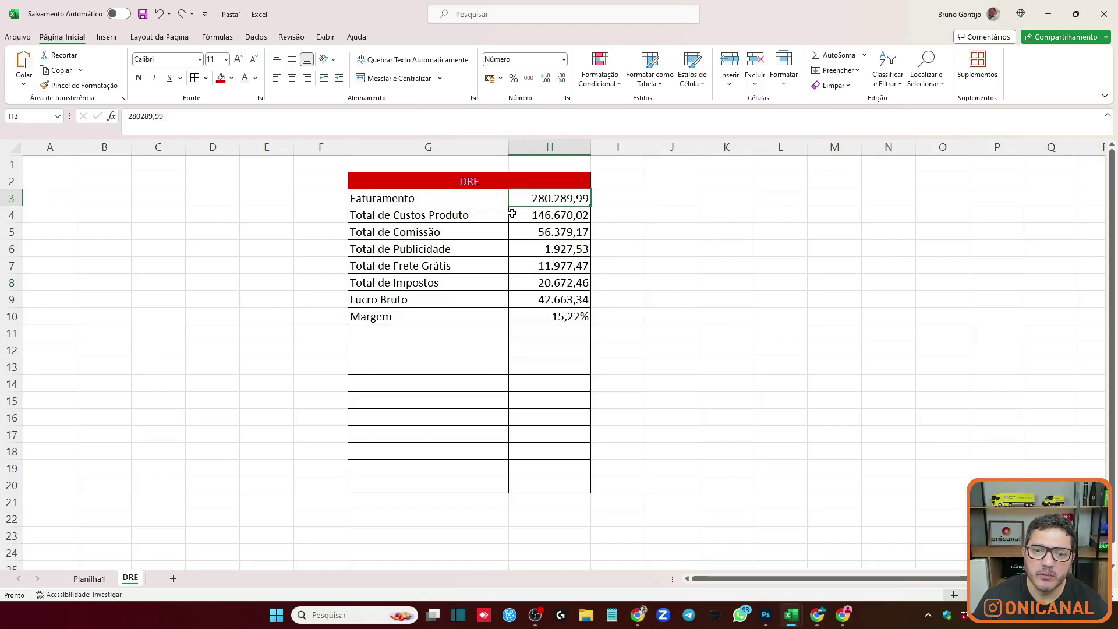
{"action": "left_click", "coordinate": [541, 216]}
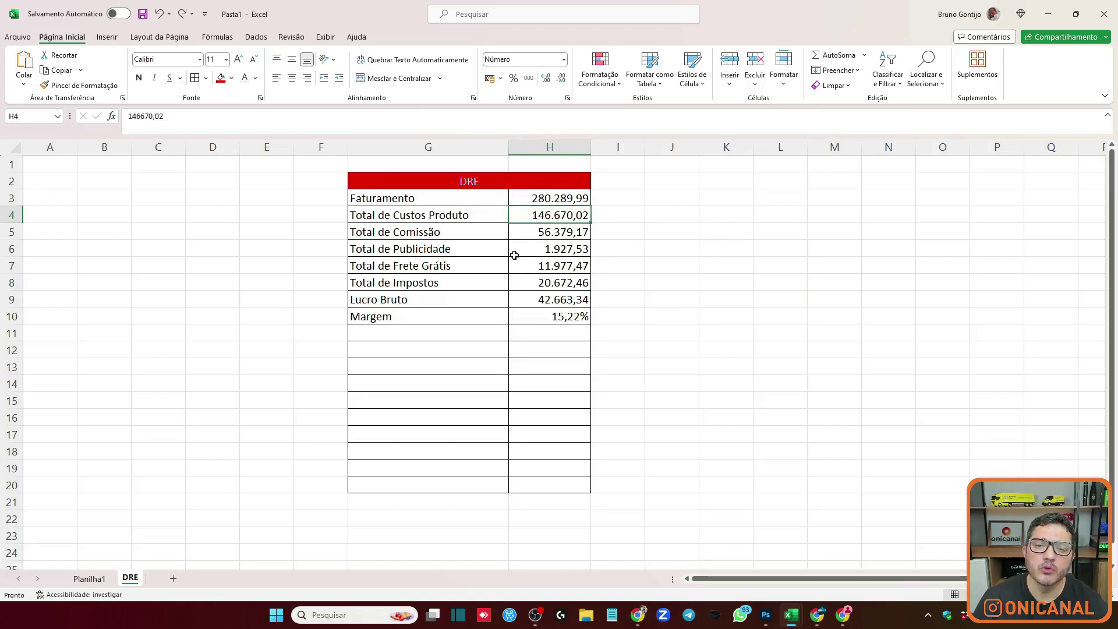
{"action": "left_click", "coordinate": [539, 230]}
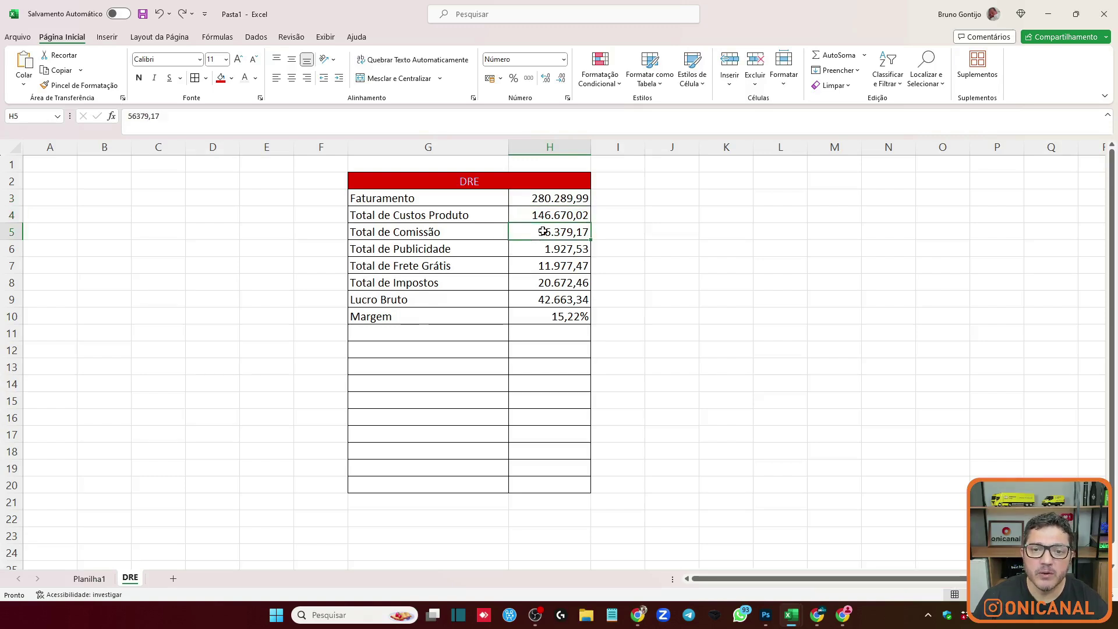
{"action": "left_click", "coordinate": [540, 249]}
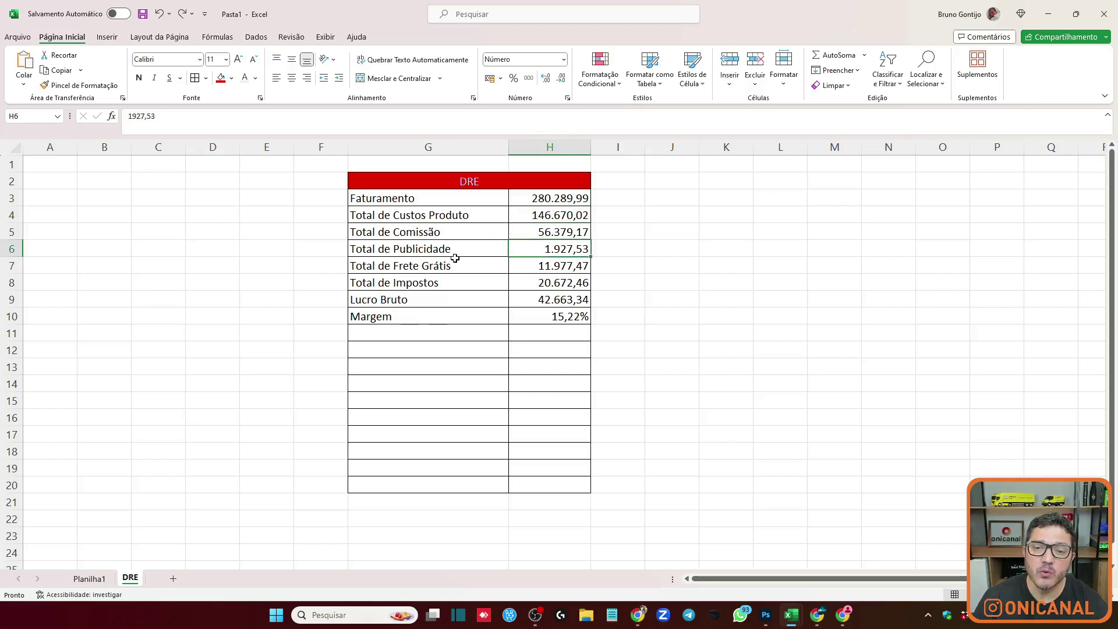
{"action": "left_click", "coordinate": [534, 267]}
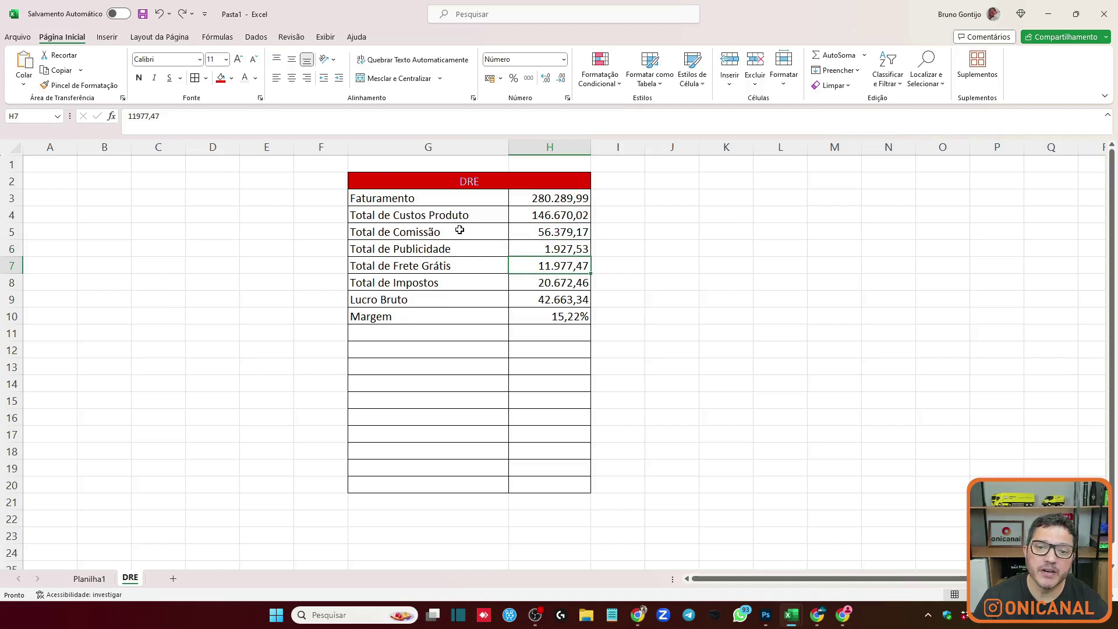
{"action": "left_click", "coordinate": [537, 285]}
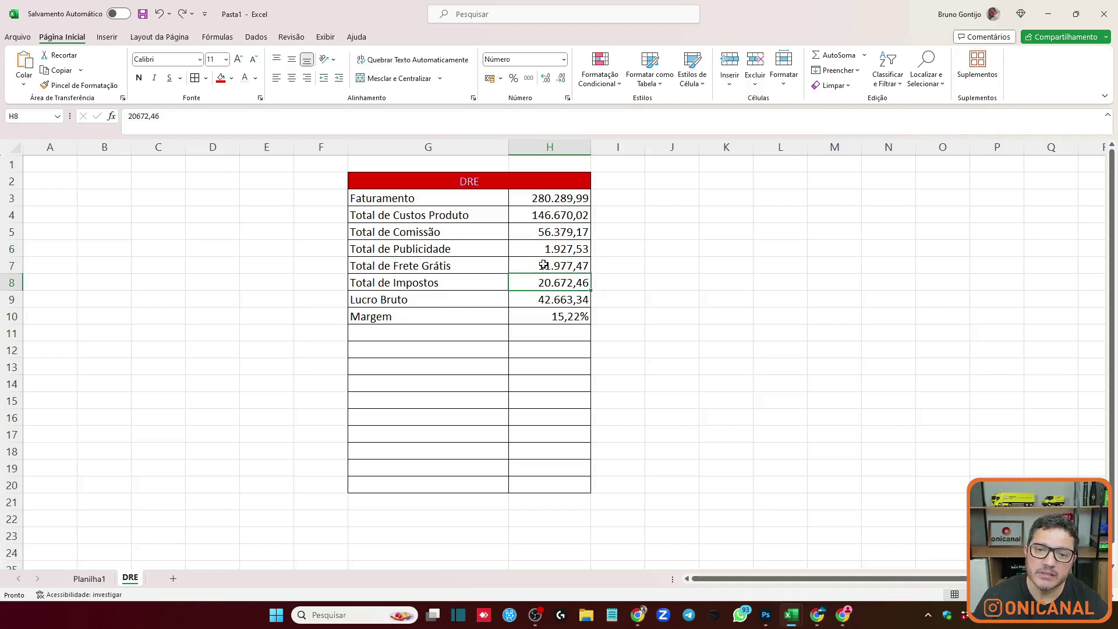
{"action": "left_click", "coordinate": [550, 198]}
{"action": "left_click", "coordinate": [536, 283]}
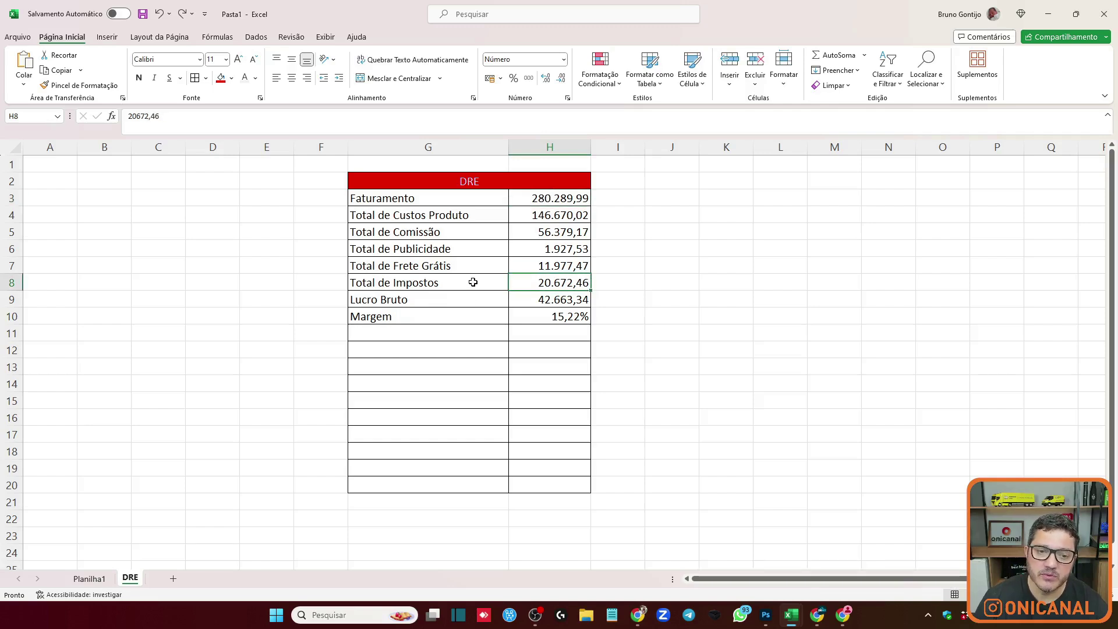
{"action": "left_click", "coordinate": [533, 300]}
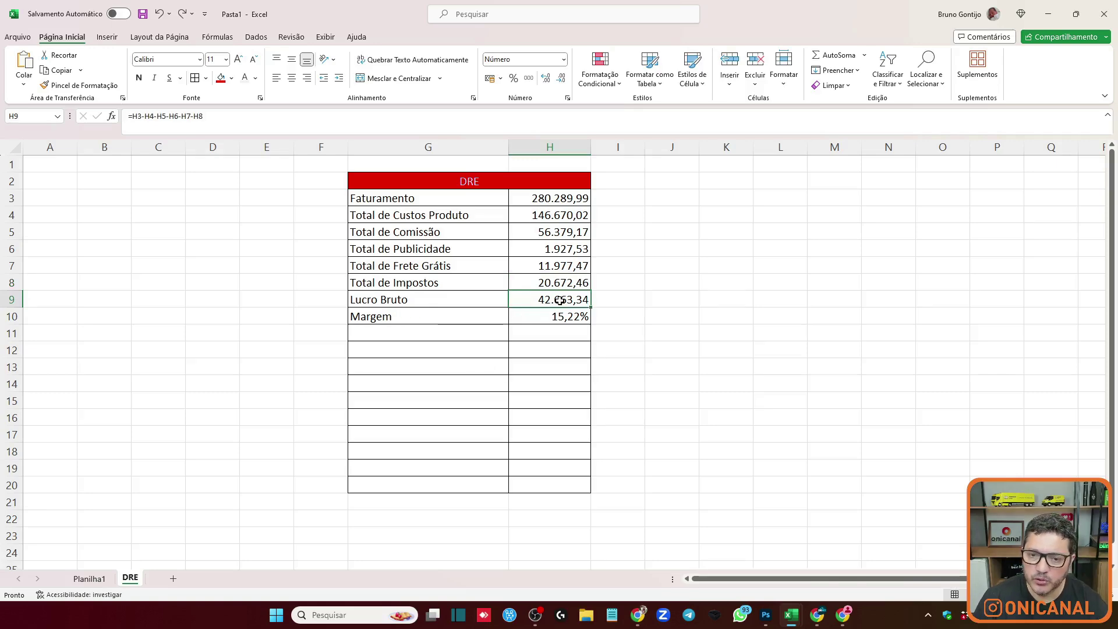
{"action": "left_click", "coordinate": [843, 615]}
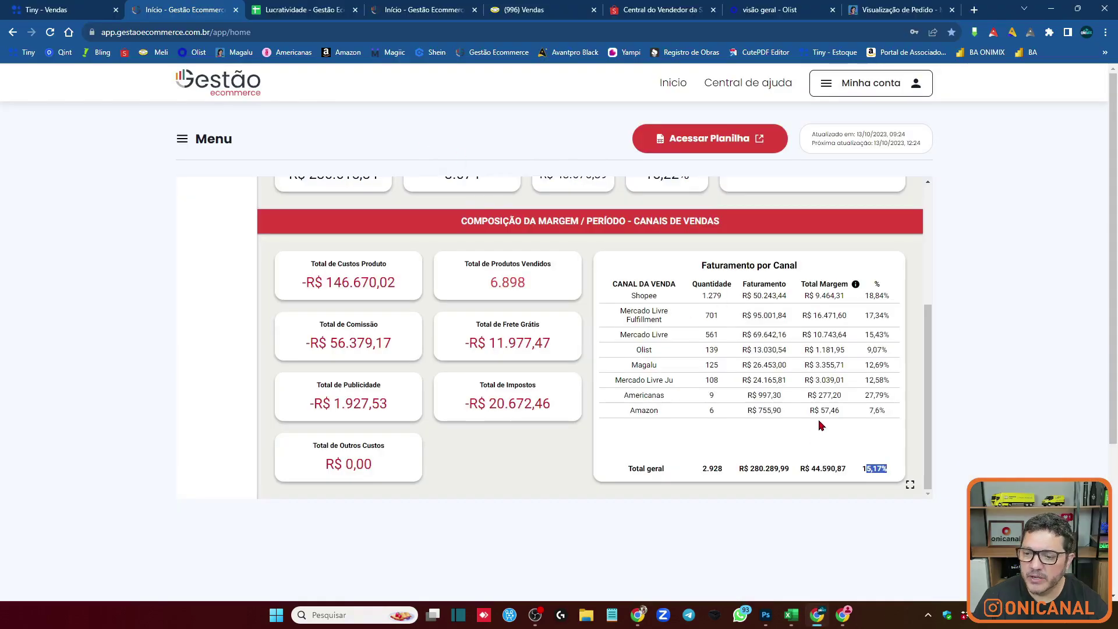
Compare the dashboard's total margin and Total de Publicidade with the sheet, then return to Pasta1.
{"action": "left_click_drag", "start_coordinate": [810, 468], "coordinate": [854, 469]}
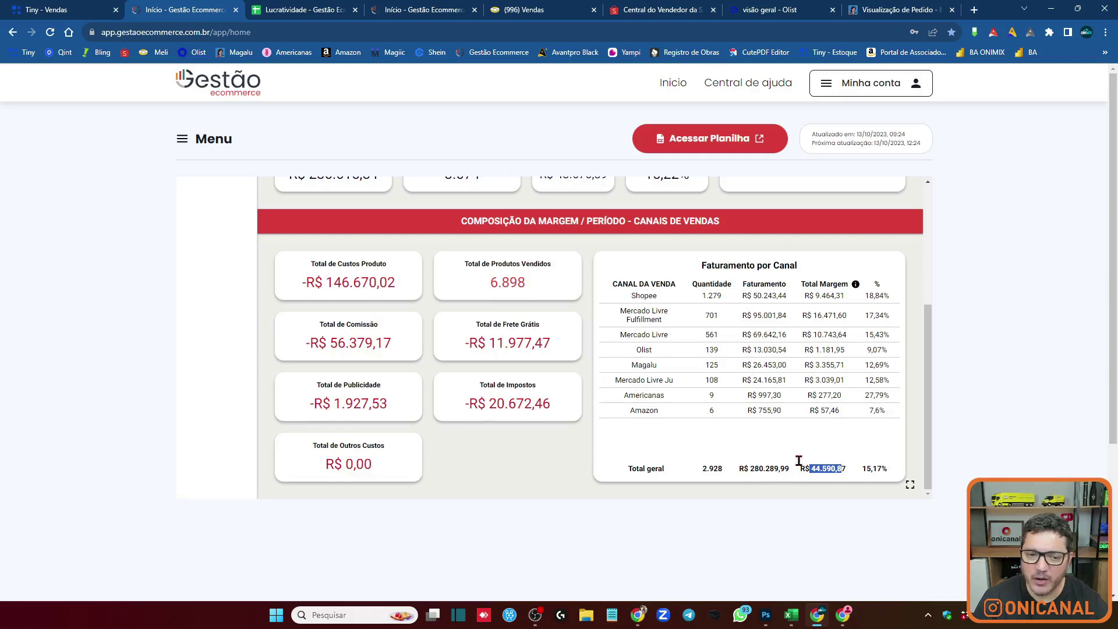
{"action": "left_click_drag", "start_coordinate": [313, 403], "coordinate": [392, 410]}
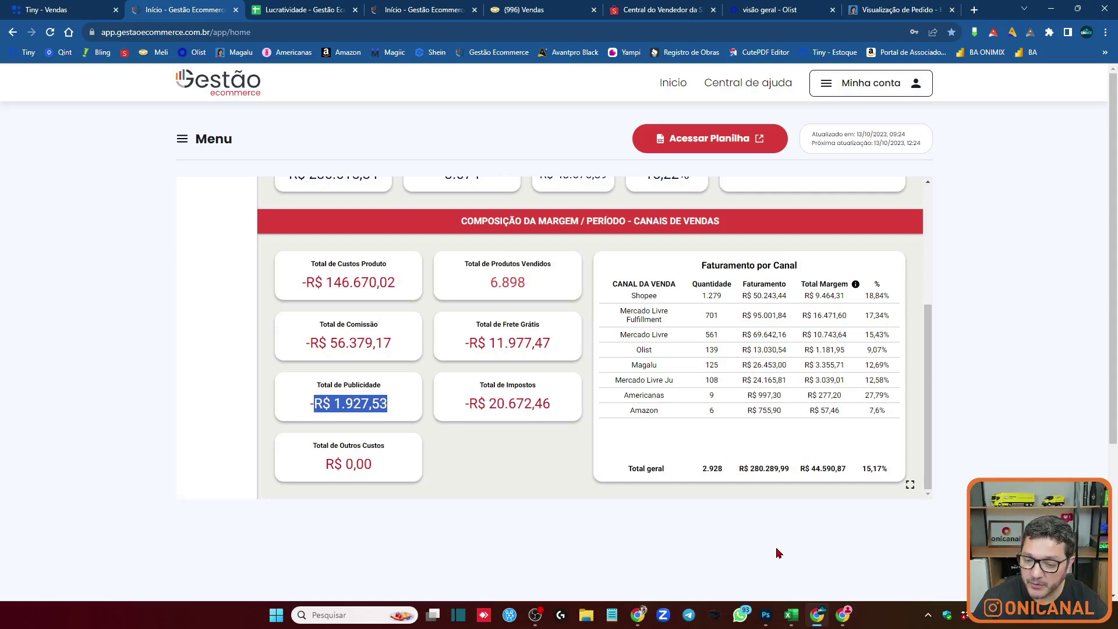
{"action": "left_click", "coordinate": [791, 614]}
{"action": "left_click", "coordinate": [807, 554]}
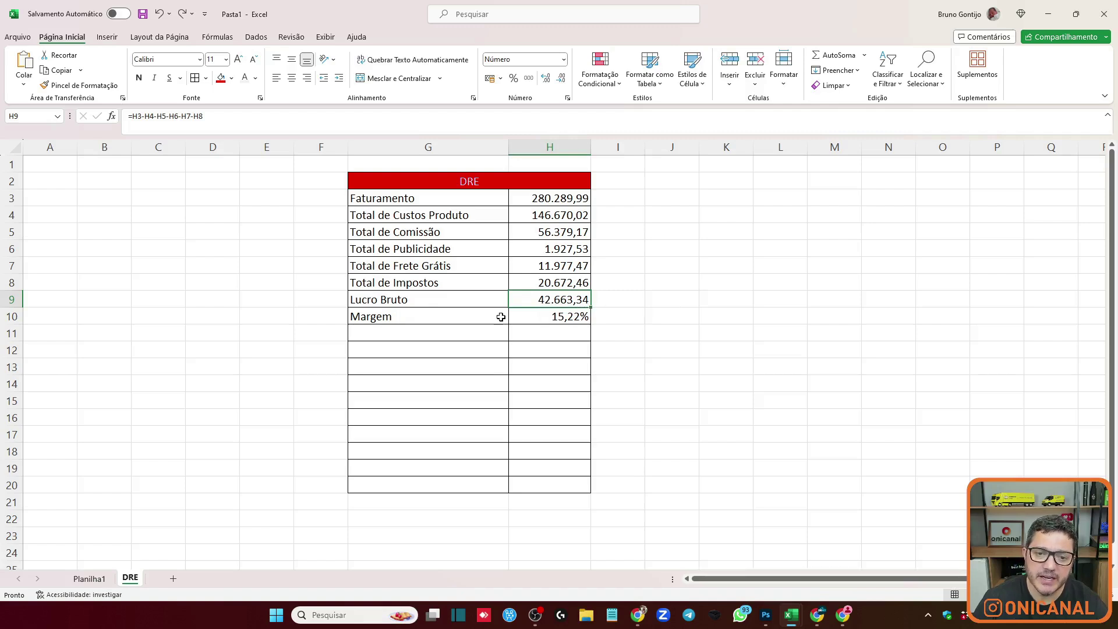
{"action": "double_click", "coordinate": [563, 316]}
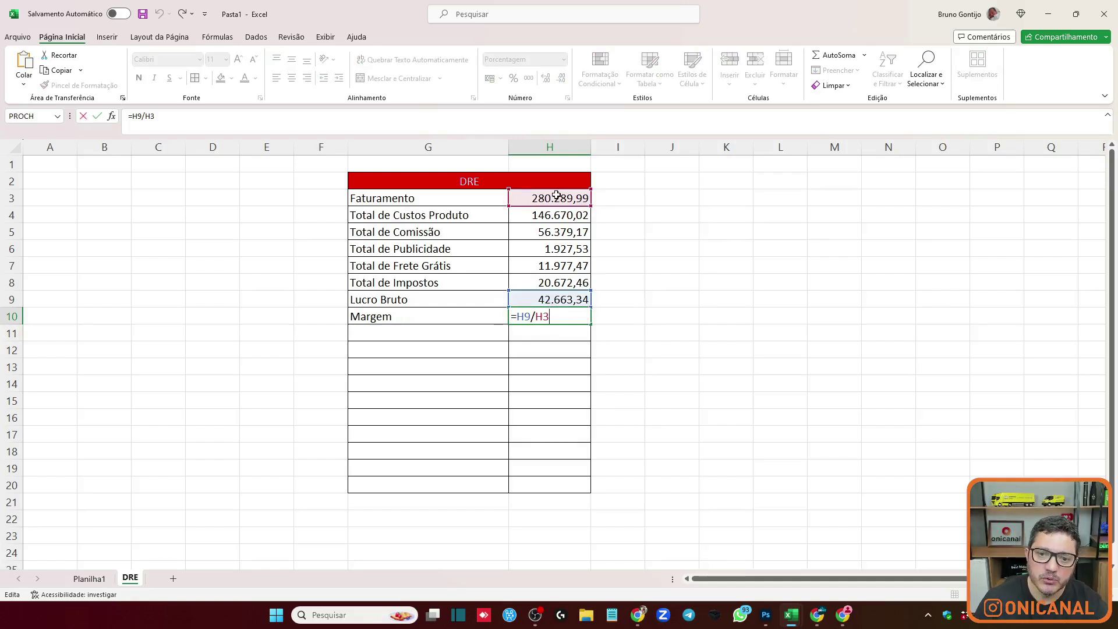
{"action": "key", "text": "Return"}
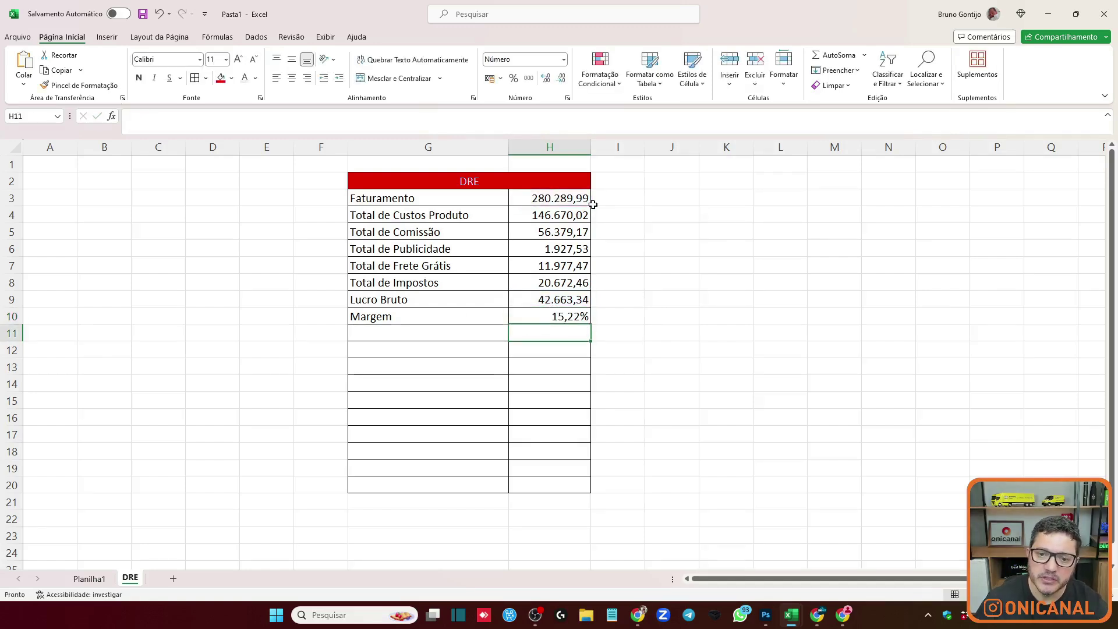
{"action": "left_click", "coordinate": [546, 319]}
{"action": "left_click", "coordinate": [727, 248]}
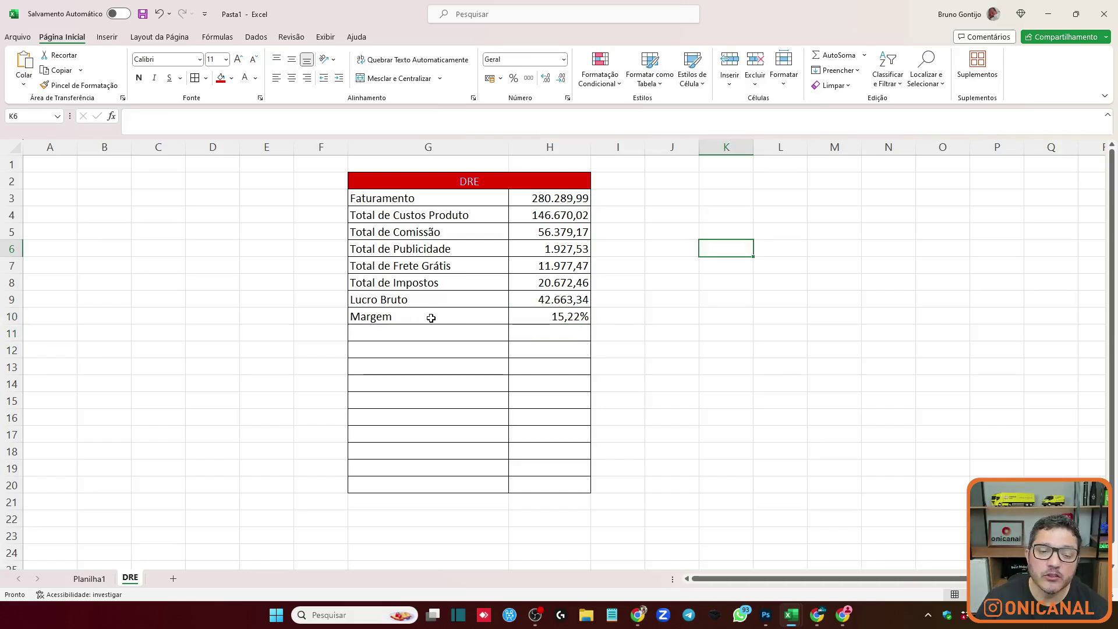
{"action": "left_click_drag", "start_coordinate": [439, 298], "coordinate": [563, 300]}
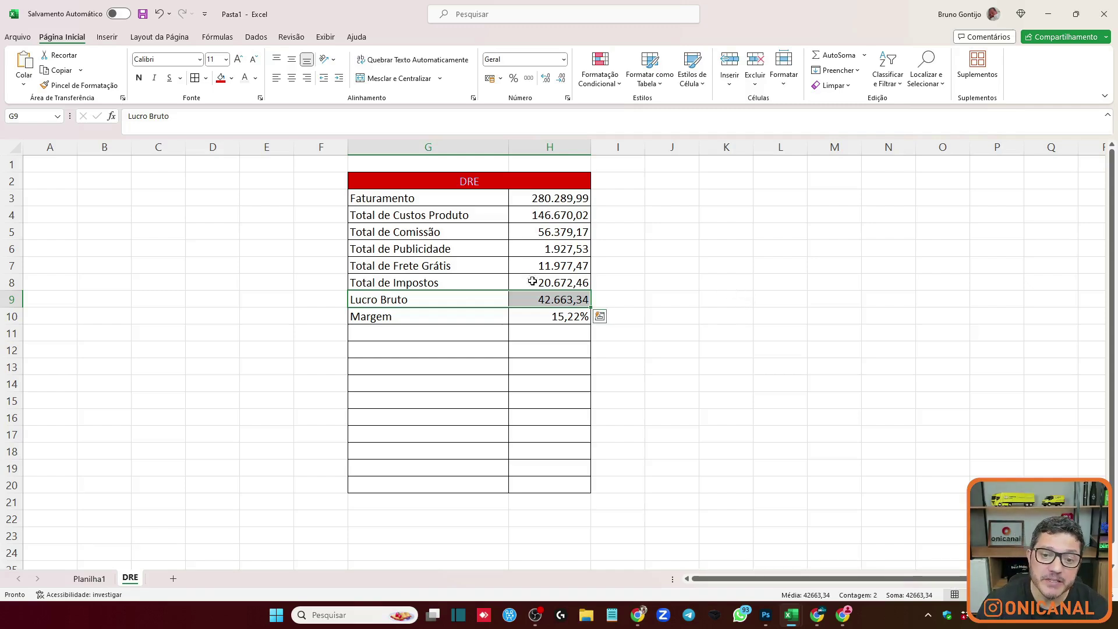
Enter a Luz expense of 150 in the first row below Margem.
{"action": "left_click", "coordinate": [407, 333]}
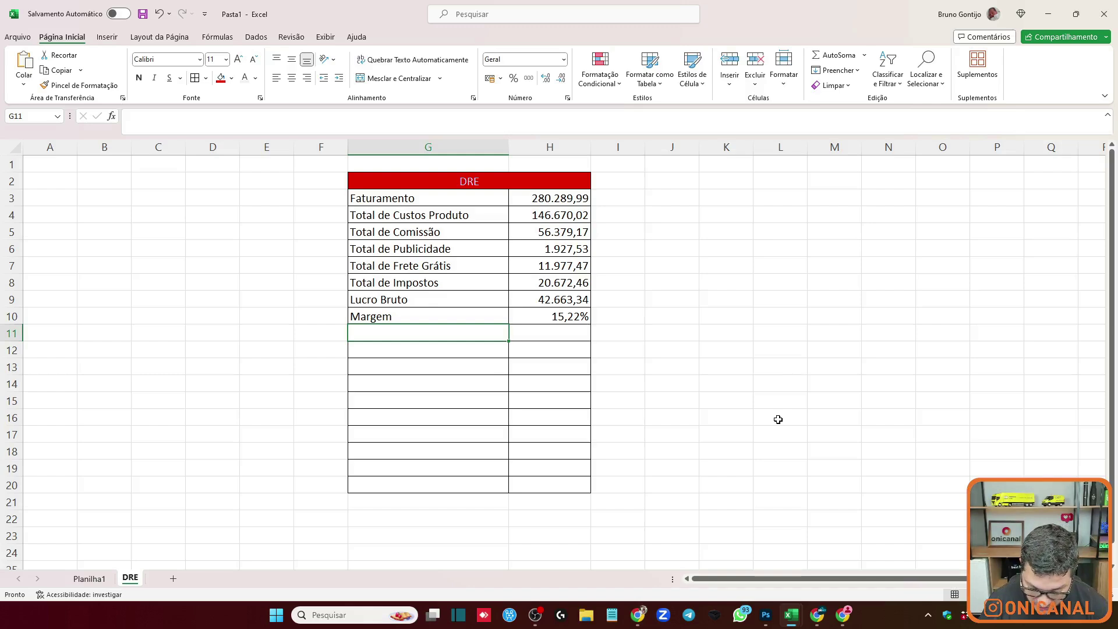
{"action": "type", "text": "Luz"}
{"action": "key", "text": "Tab"}
{"action": "type", "text": "1"}
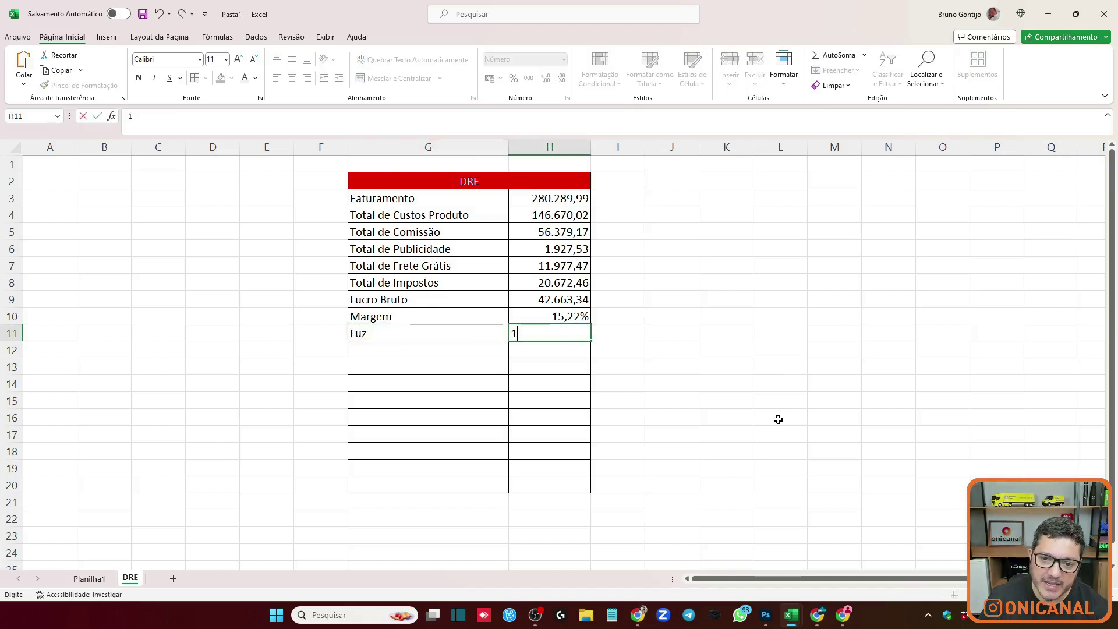
{"action": "type", "text": "50"}
{"action": "key", "text": "Return"}
{"action": "key", "text": "Left"}
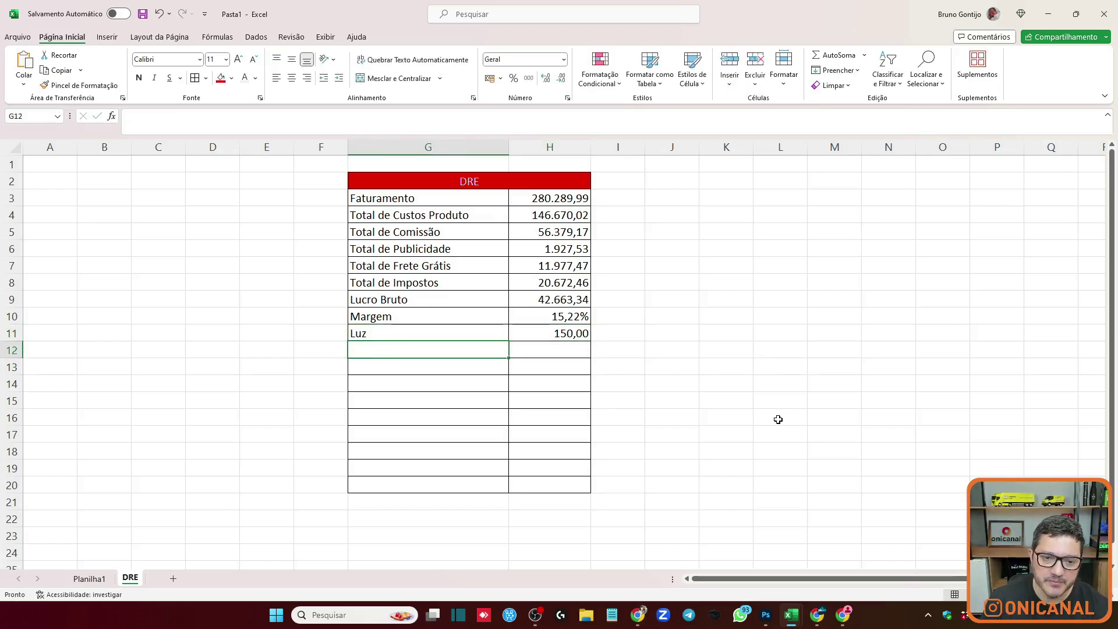
Insert a thin blank separator row above the Luz row.
{"action": "left_click", "coordinate": [3, 348]}
{"action": "left_click", "coordinate": [12, 333]}
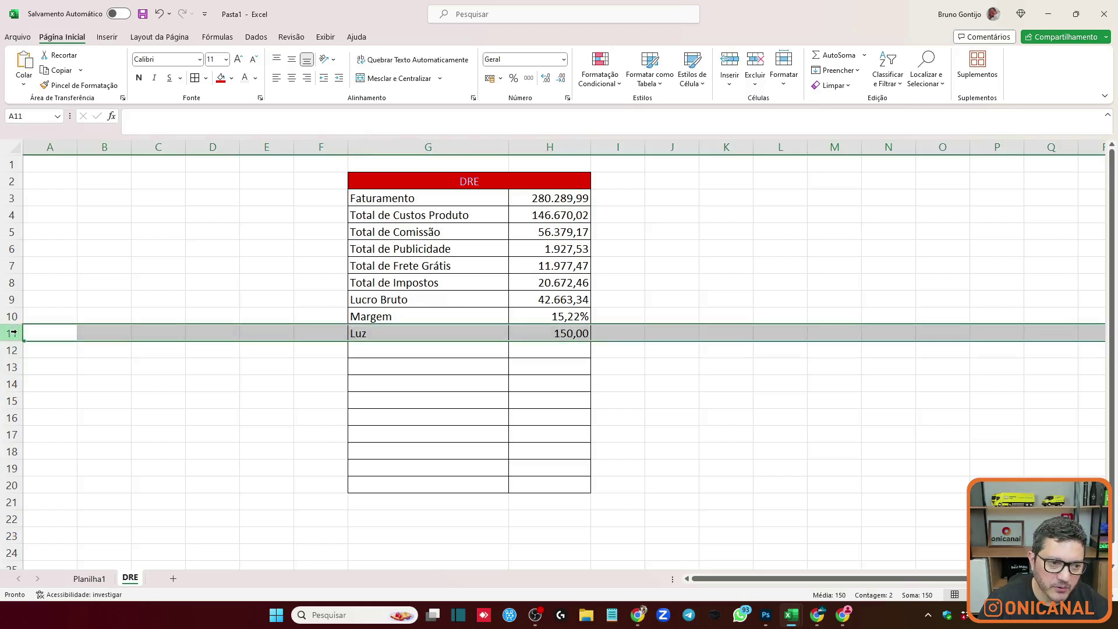
{"action": "right_click", "coordinate": [12, 333]}
{"action": "left_click", "coordinate": [73, 447]}
{"action": "left_click", "coordinate": [268, 382]}
{"action": "left_click_drag", "start_coordinate": [11, 342], "coordinate": [11, 331]}
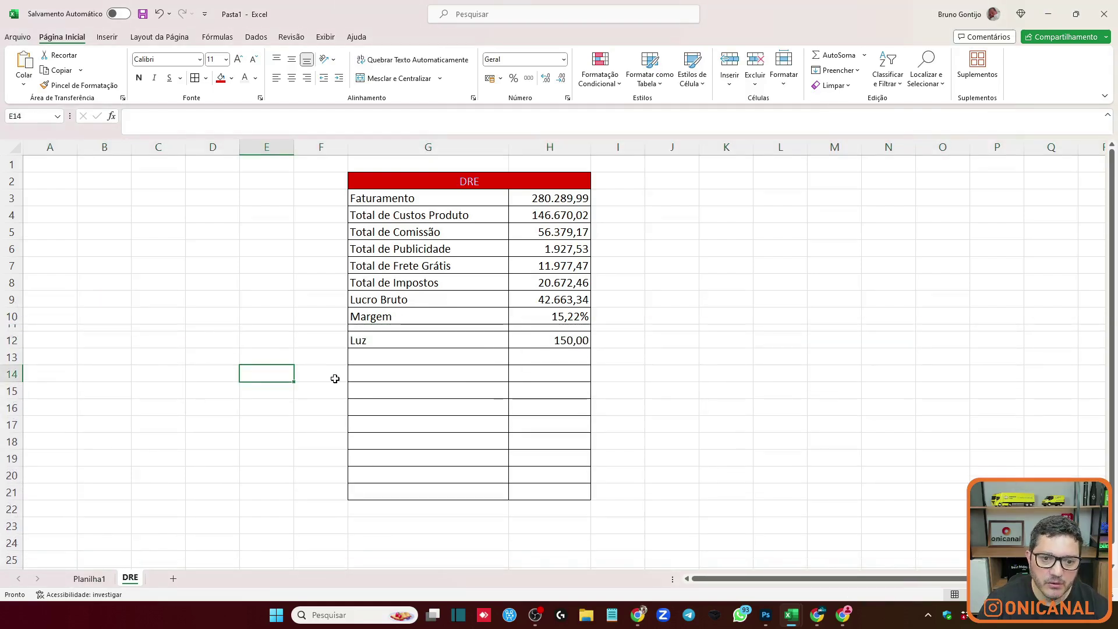
Add an Internet expense of 99 below Luz.
{"action": "left_click", "coordinate": [472, 367]}
{"action": "type", "text": "Internet"}
{"action": "key", "text": "Tab"}
{"action": "type", "text": "99"}
{"action": "key", "text": "Return"}
Add Aluguel at 1.500,00 and Funcionários at 4.500,00.
{"action": "type", "text": "Aluguel"}
{"action": "key", "text": "Tab"}
{"action": "type", "text": "1500"}
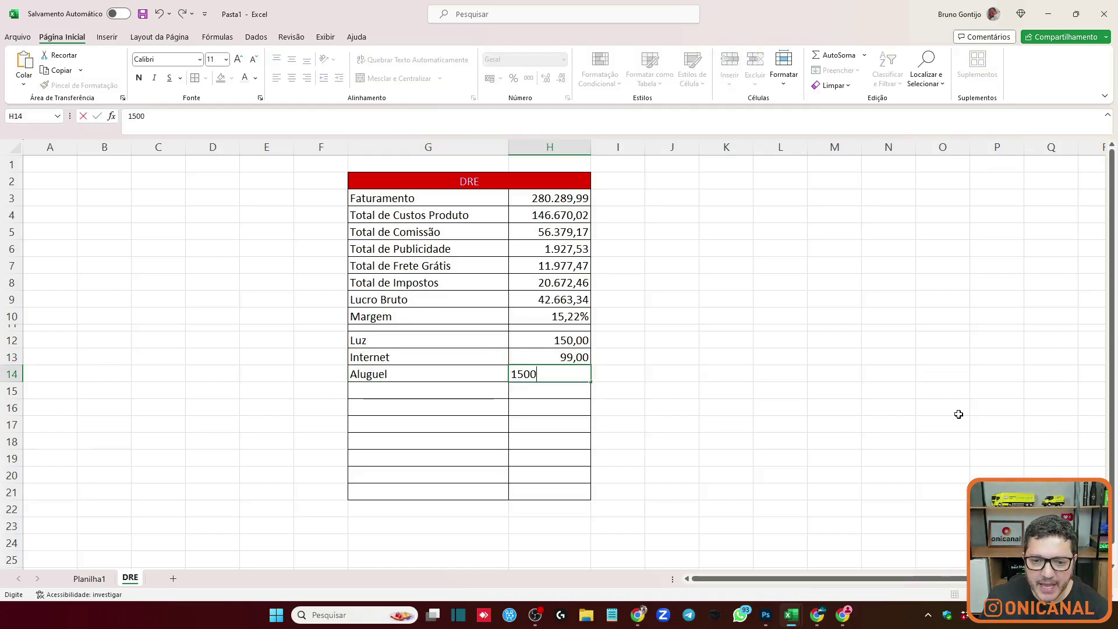
{"action": "key", "text": "Return"}
{"action": "type", "text": "Fu"}
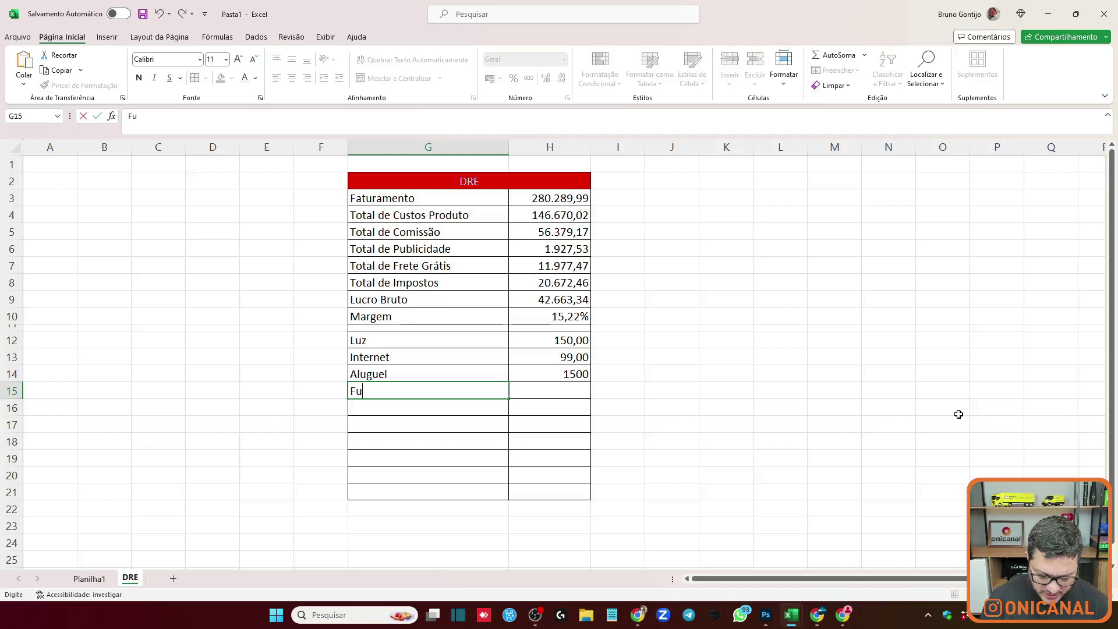
{"action": "type", "text": "ncionários"}
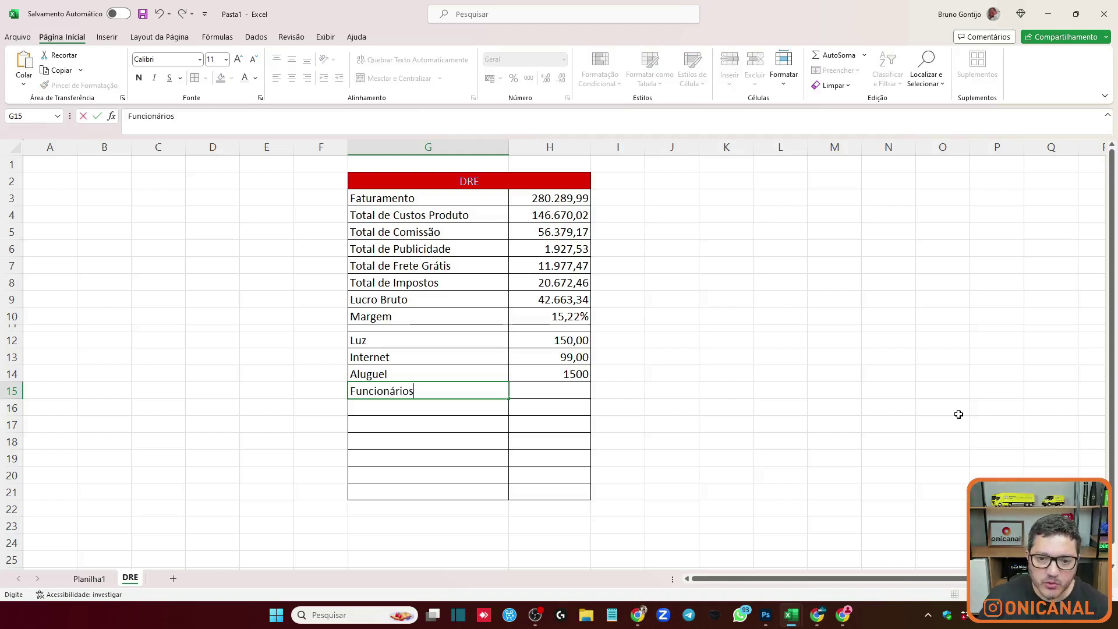
{"action": "key", "text": "Tab"}
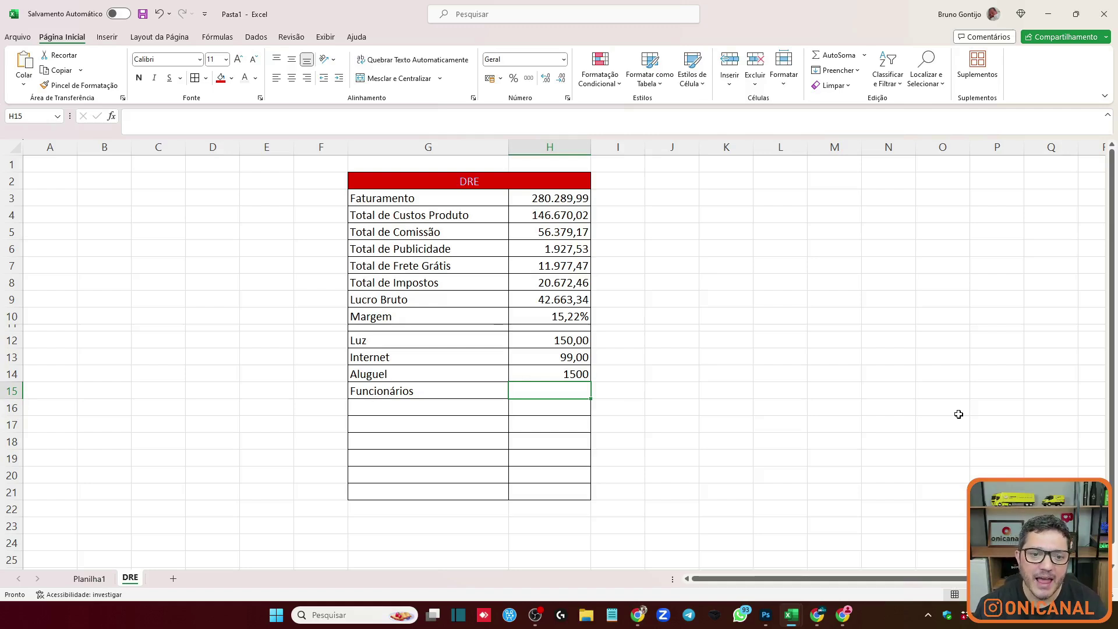
{"action": "type", "text": "4"}
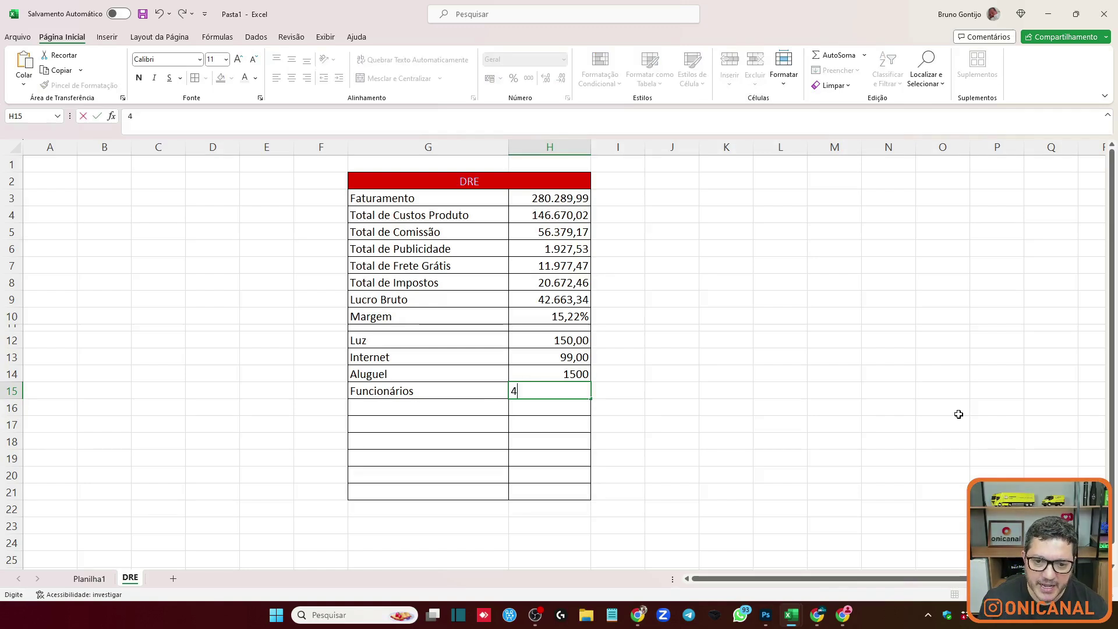
{"action": "type", "text": "5000"}
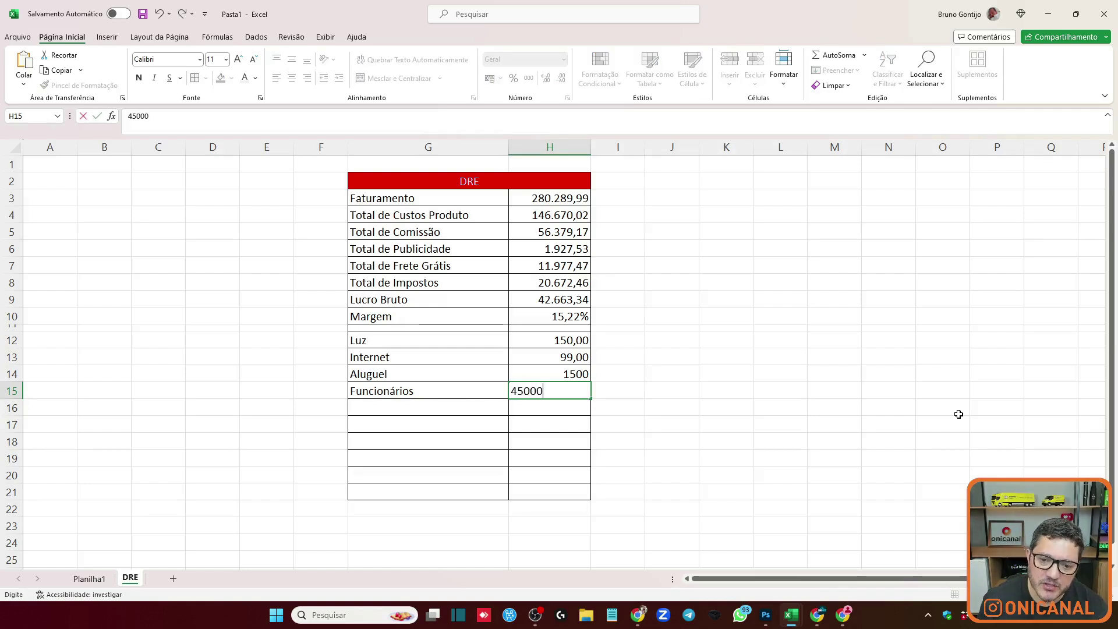
{"action": "key", "text": "Return"}
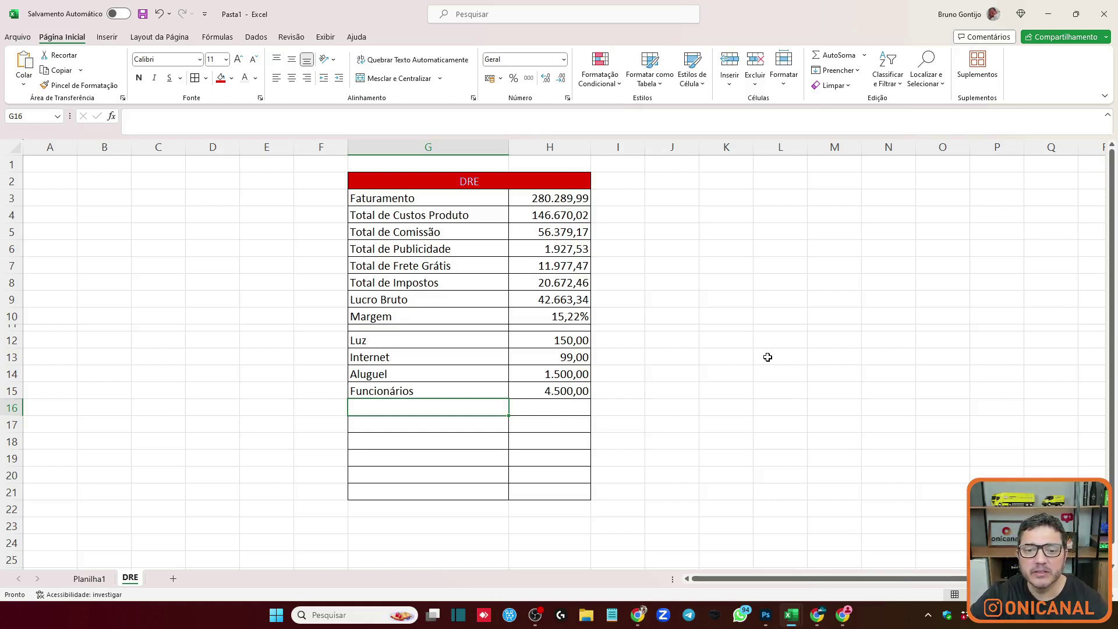
Add a Juros de Empréstimo expense of 500,00.
{"action": "type", "text": "Huros de Empre'stimo"}
{"action": "key", "text": "Tab"}
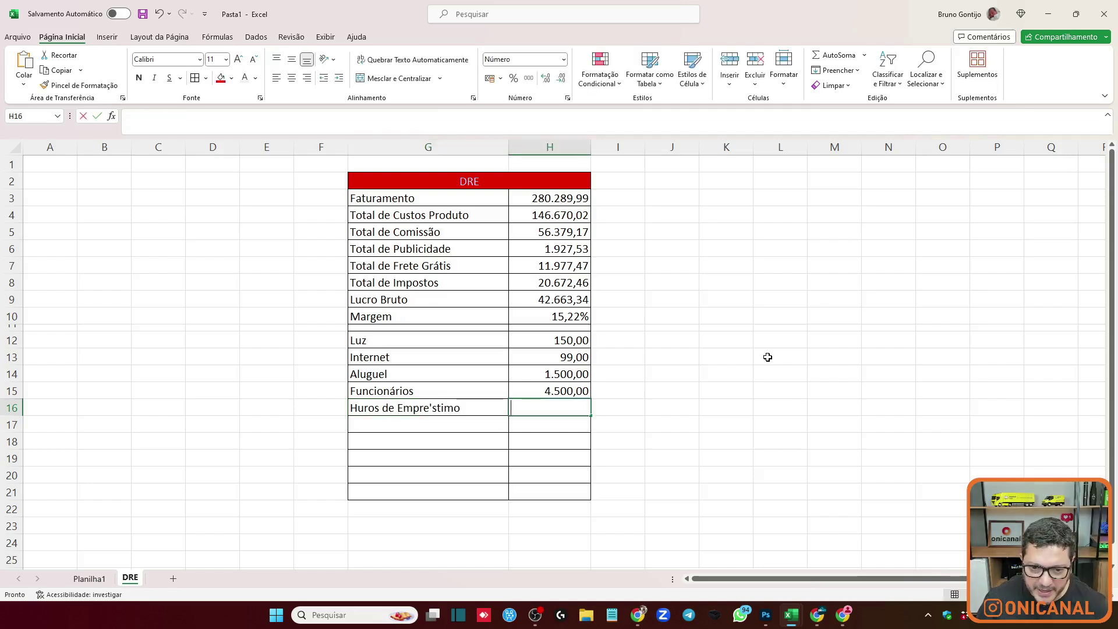
{"action": "type", "text": "500"}
{"action": "key", "text": "Return"}
{"action": "key", "text": "Left"}
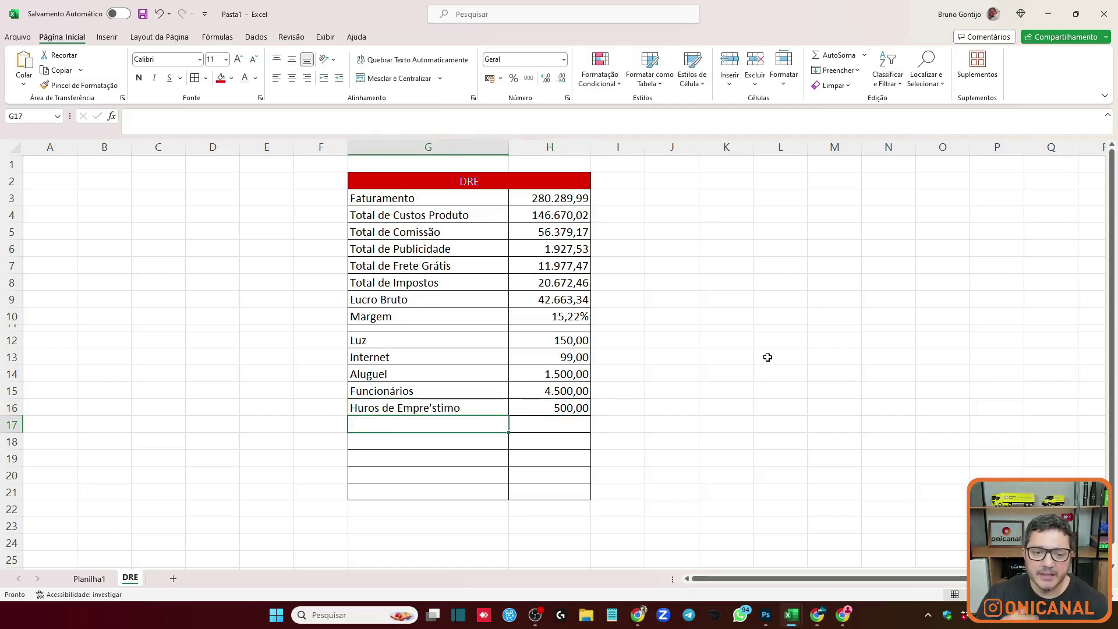
Add a Pro-labore expense of 3.500,00.
{"action": "type", "text": "Pro-labore"}
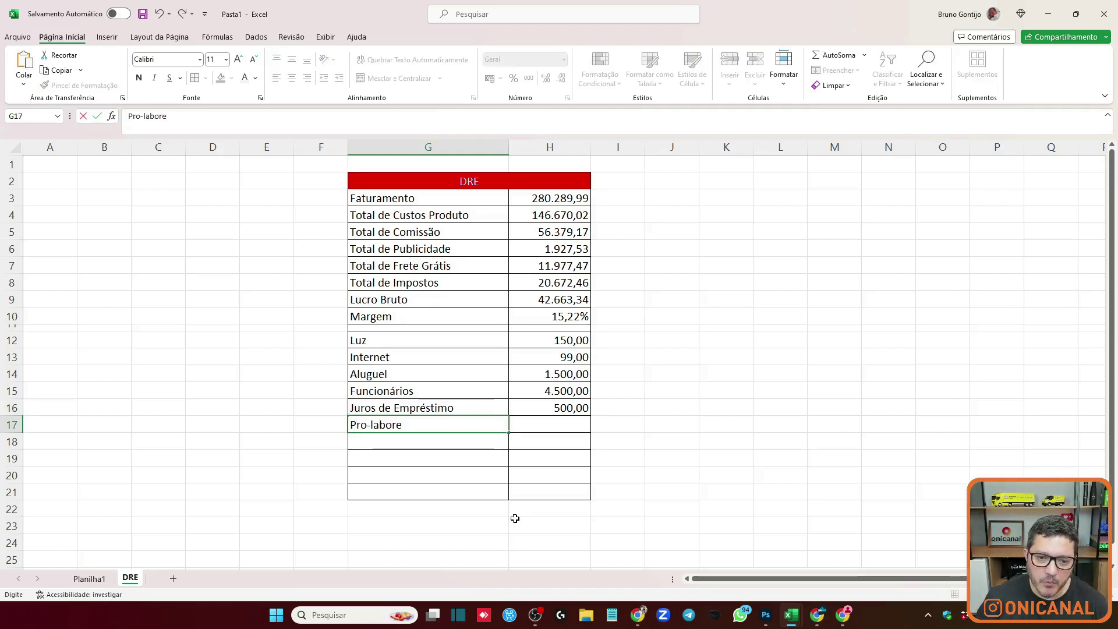
{"action": "key", "text": "Tab"}
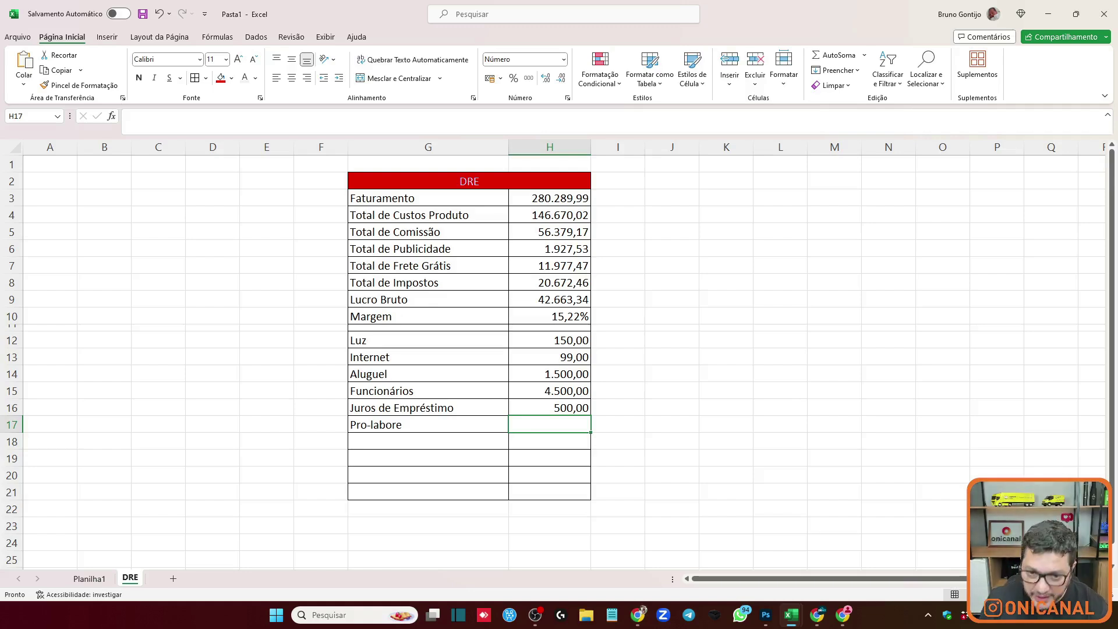
{"action": "left_click", "coordinate": [536, 199]}
{"action": "left_click", "coordinate": [559, 419]}
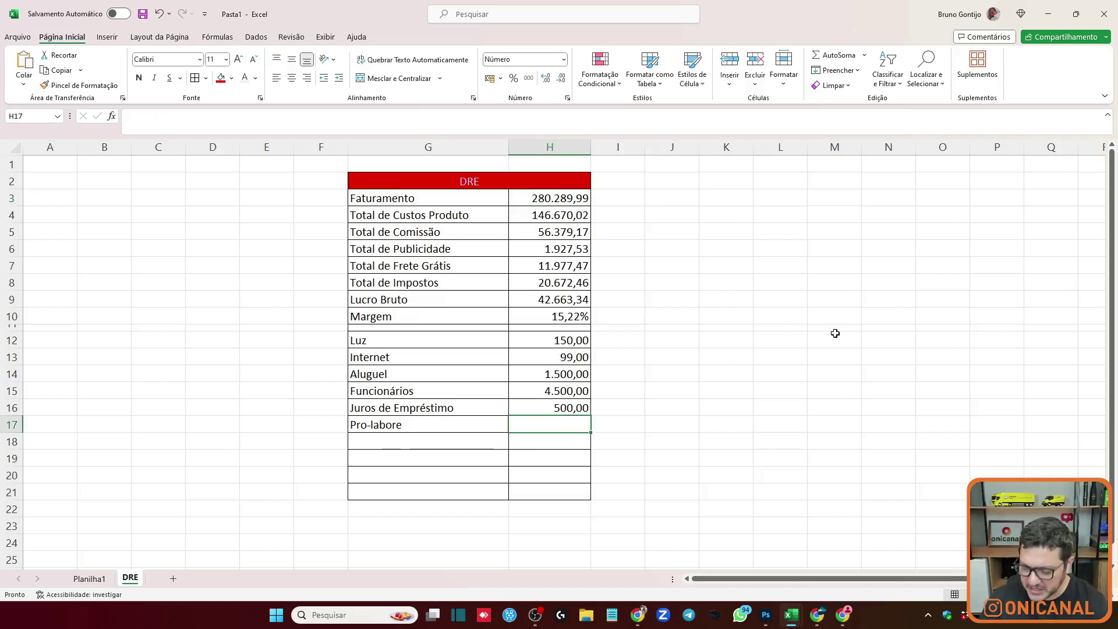
{"action": "type", "text": "3500"}
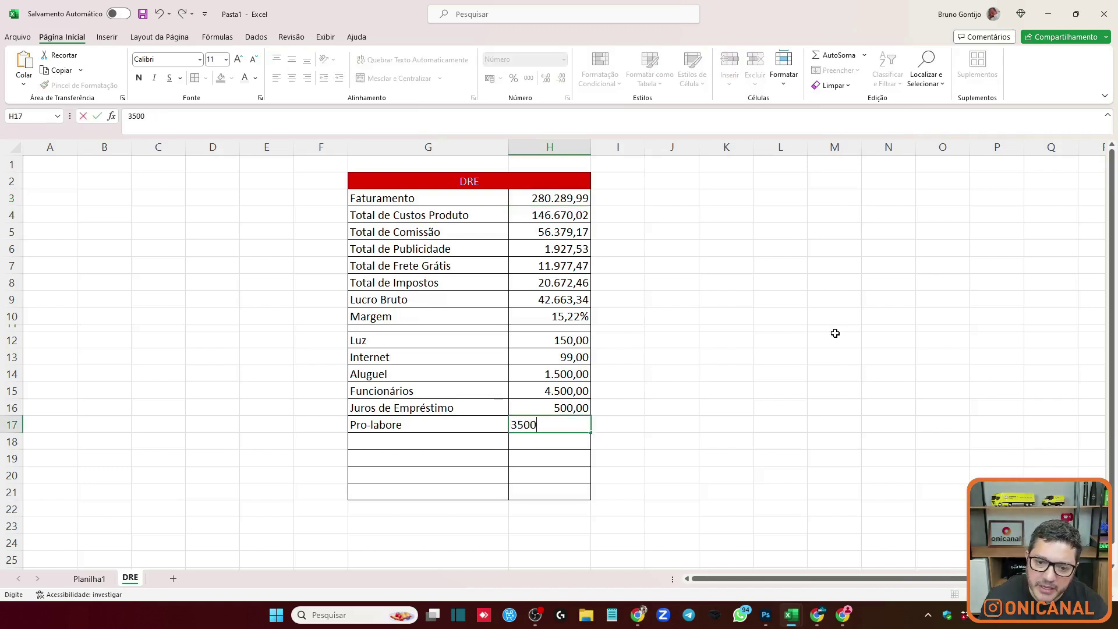
{"action": "key", "text": "Return"}
{"action": "key", "text": "Up"}
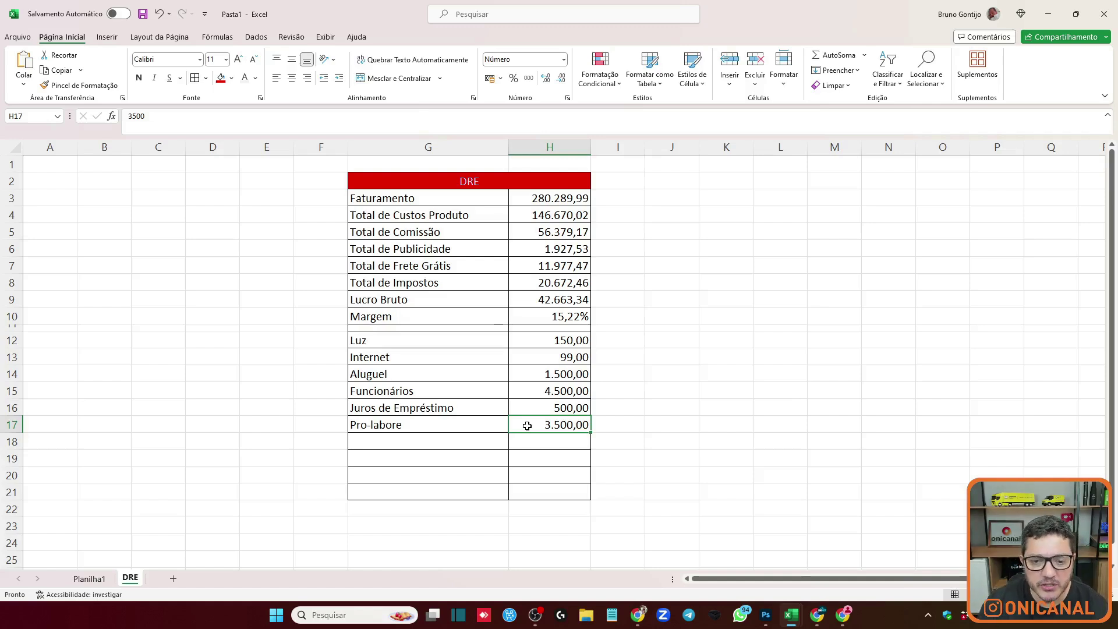
Add Custo Embalagem at 800,00 and compare it with the product cost and commission totals.
{"action": "left_click", "coordinate": [435, 438]}
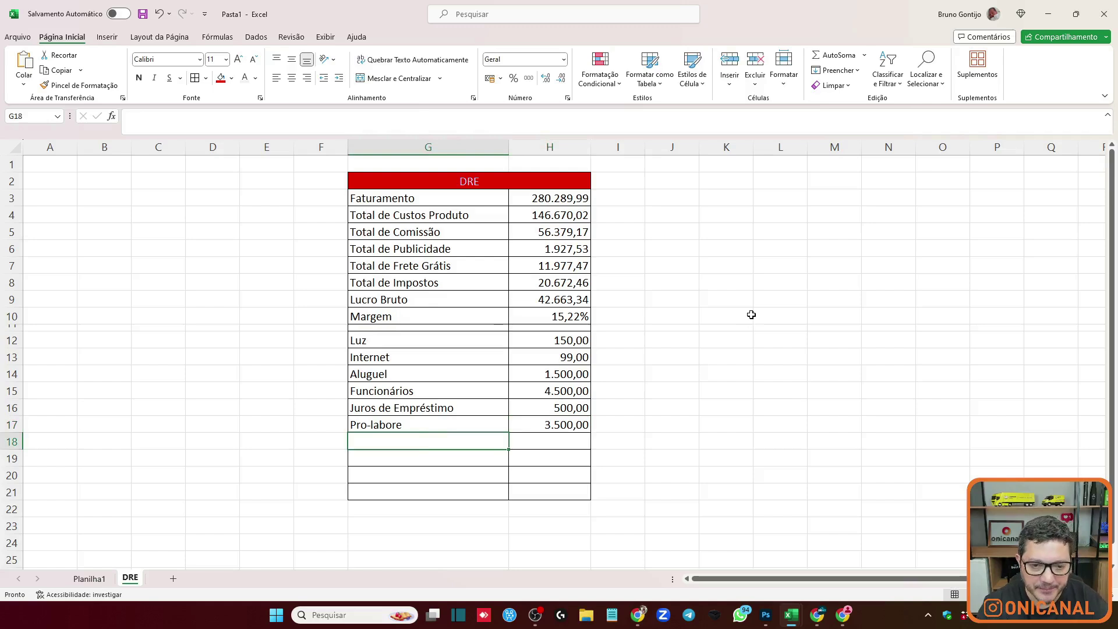
{"action": "type", "text": "Custo Embalagem"}
{"action": "key", "text": "Tab"}
{"action": "type", "text": "800"}
{"action": "key", "text": "Return"}
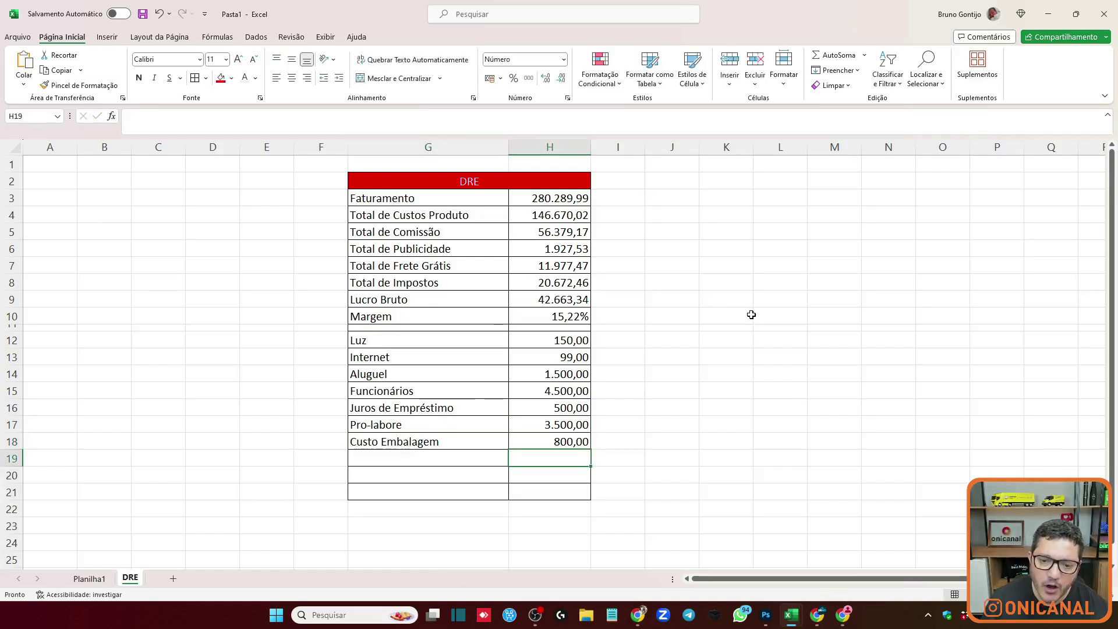
{"action": "key", "text": "Up"}
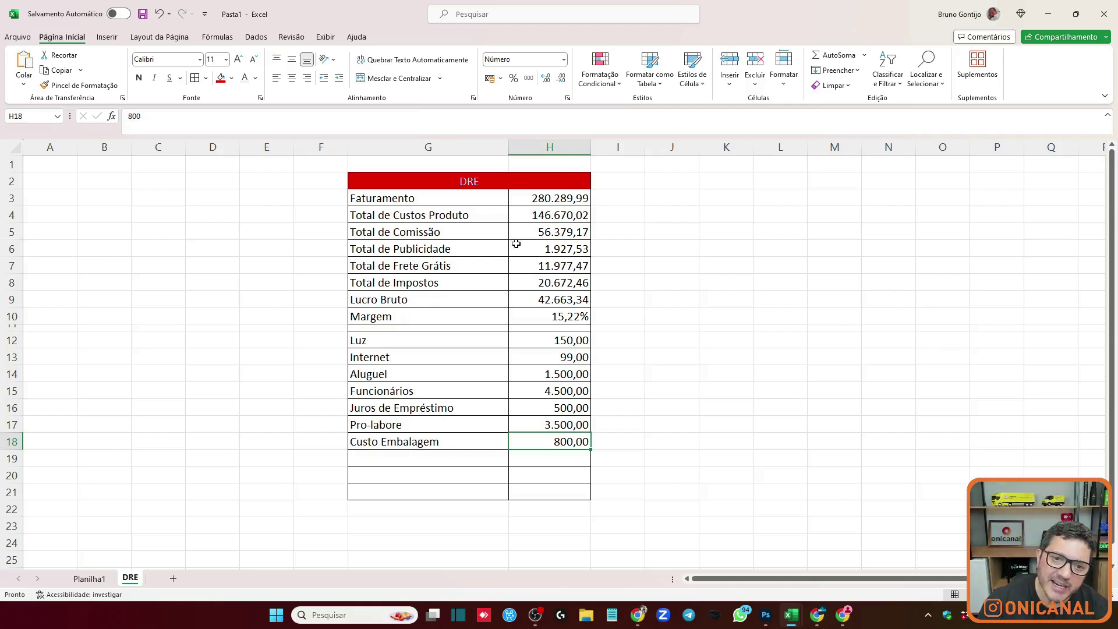
{"action": "left_click", "coordinate": [513, 213]}
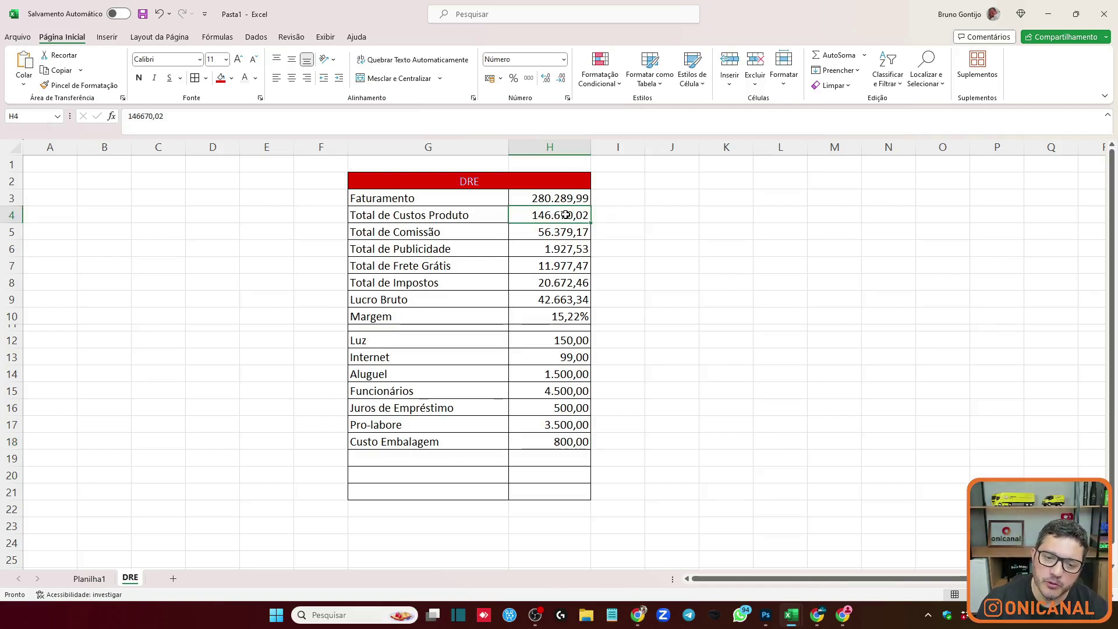
{"action": "left_click", "coordinate": [545, 441]}
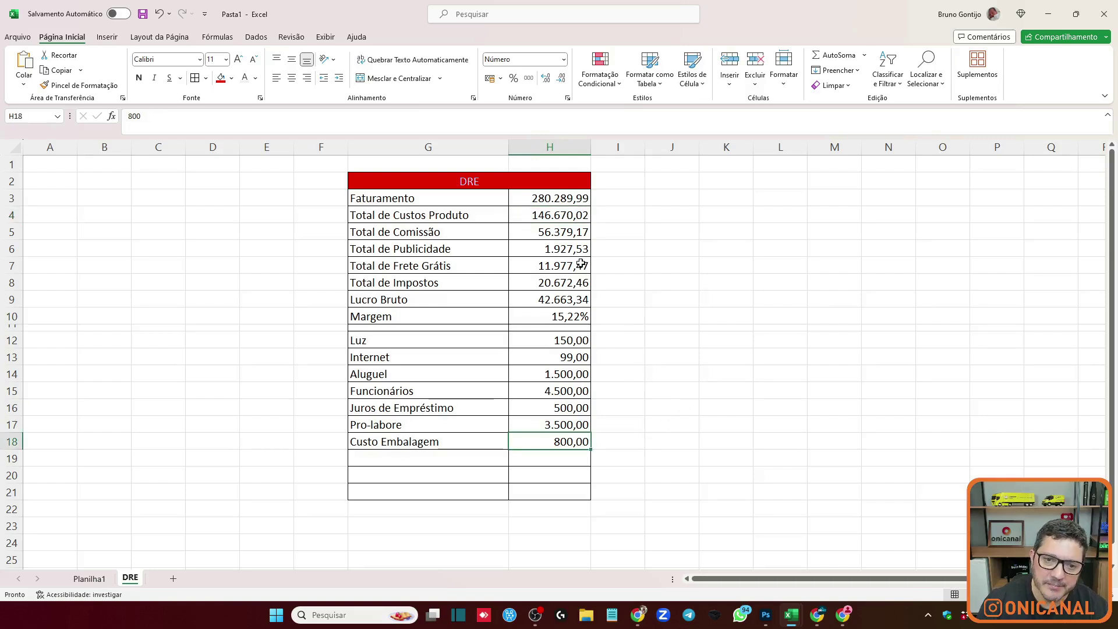
{"action": "left_click", "coordinate": [538, 233]}
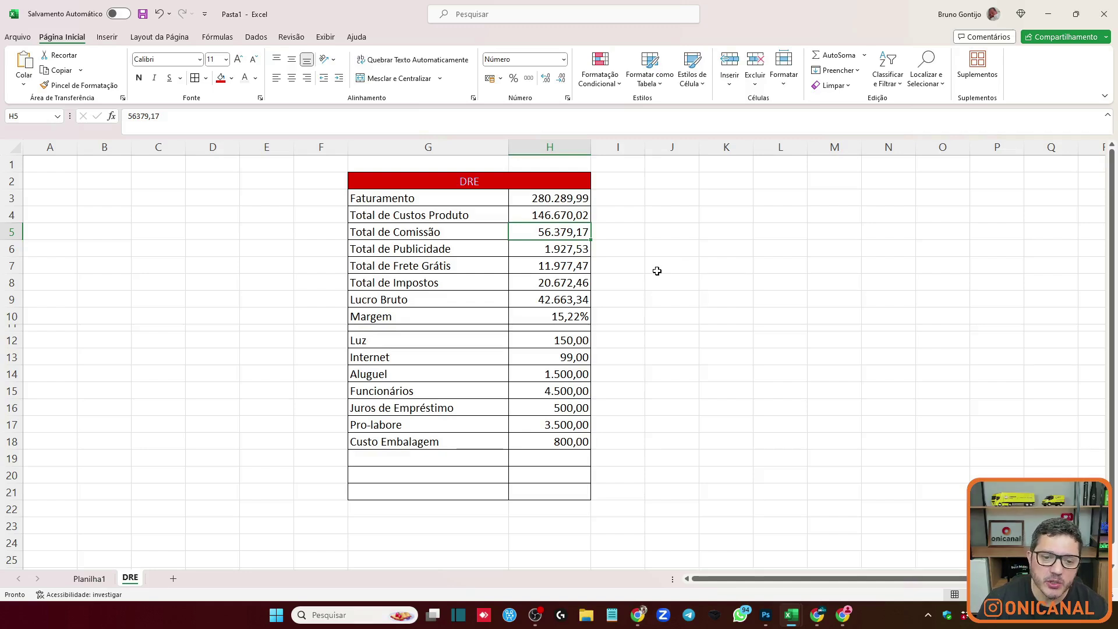
Add Contabilidade at 400,00 and Outros at 2.500,00.
{"action": "left_click", "coordinate": [396, 457]}
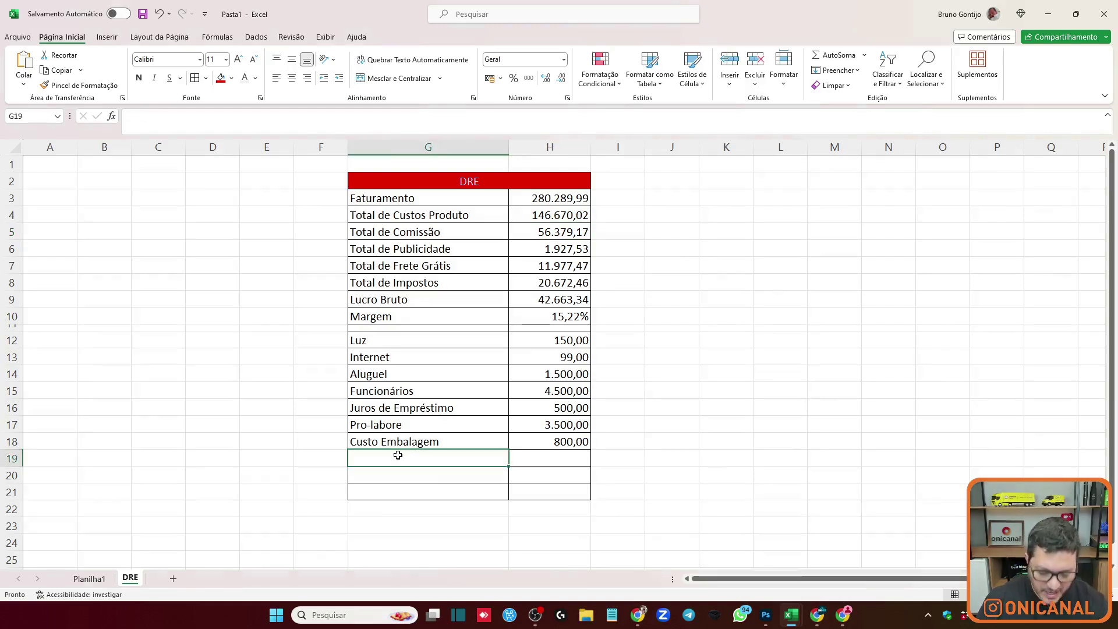
{"action": "type", "text": "Conbt"}
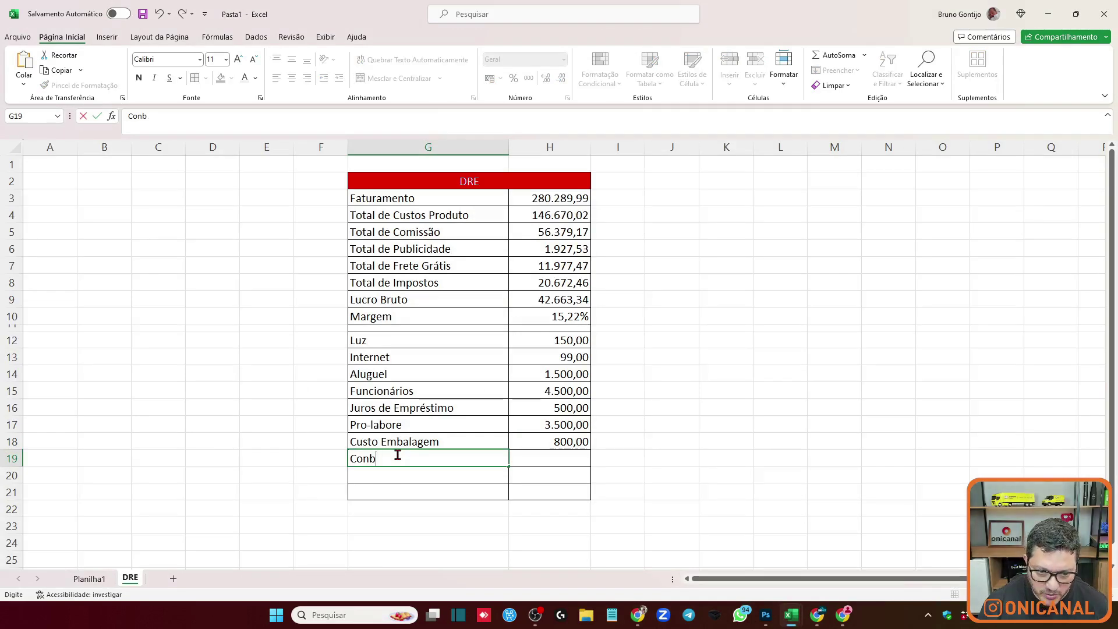
{"action": "key", "text": "BackSpace"}
{"action": "type", "text": "tabilidade"}
{"action": "key", "text": "Right"}
{"action": "type", "text": "400"}
{"action": "key", "text": "Return"}
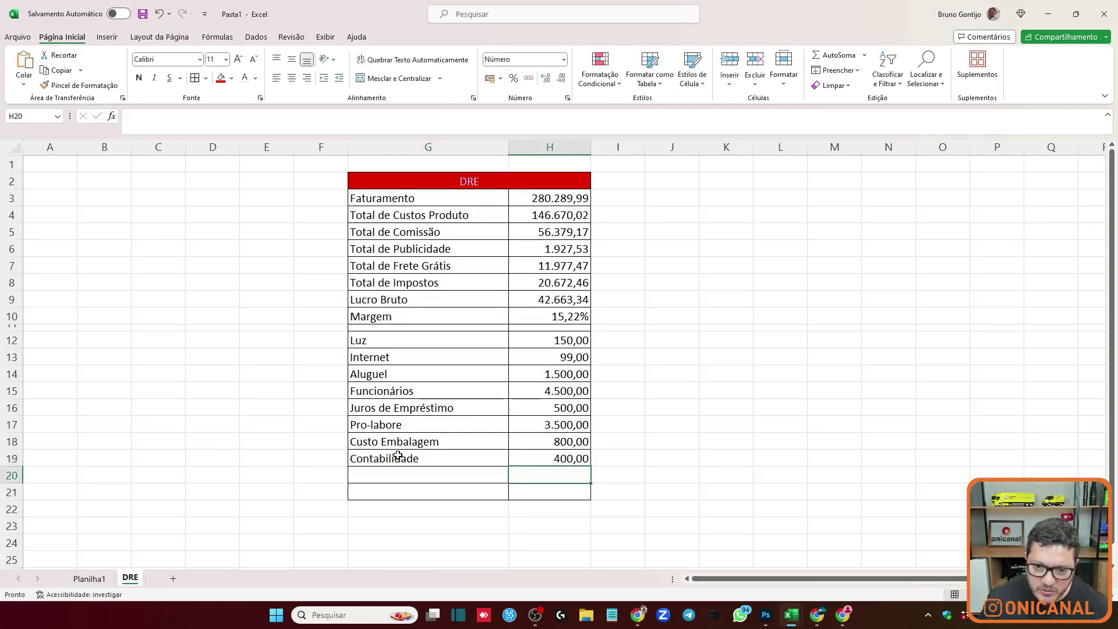
{"action": "key", "text": "Left"}
{"action": "type", "text": "Outros"}
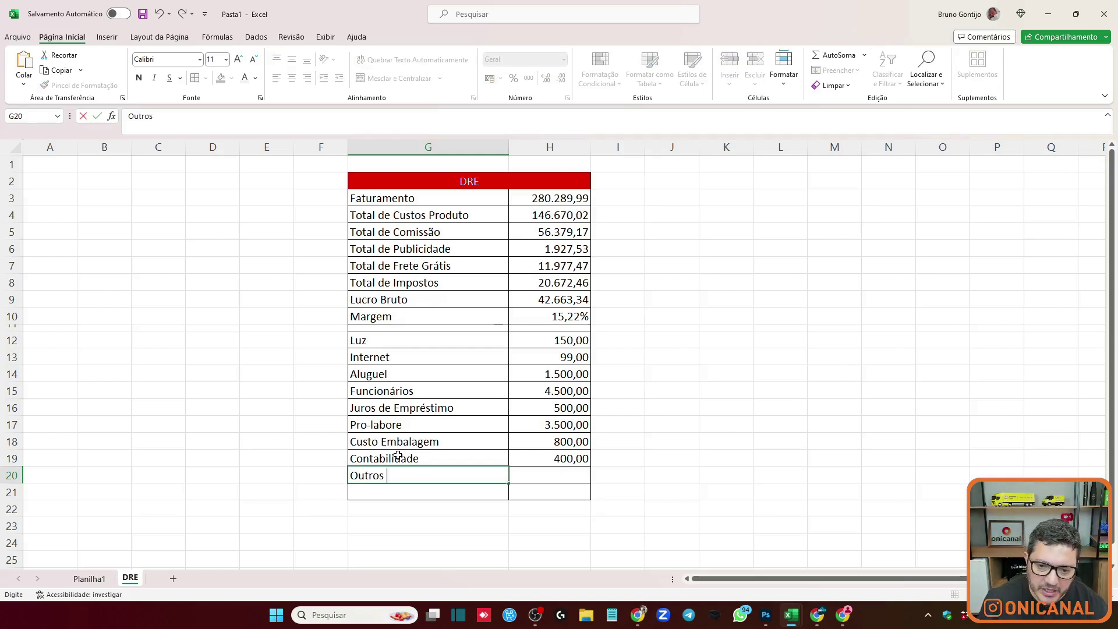
{"action": "key", "text": "Right"}
{"action": "type", "text": "2.5"}
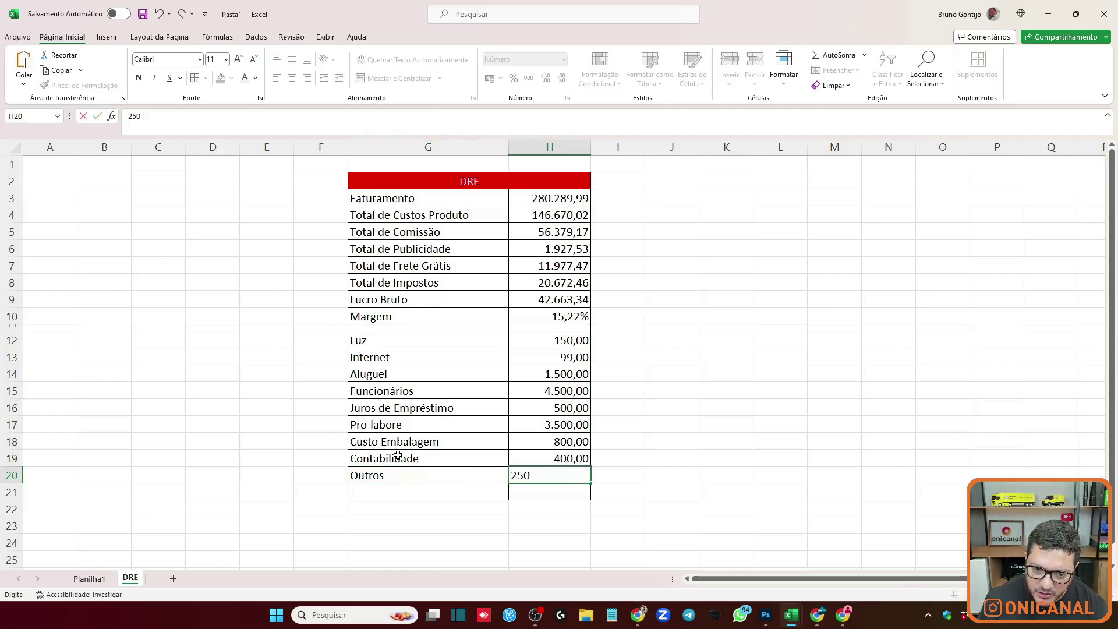
{"action": "type", "text": "00"}
{"action": "key", "text": "Return"}
Add a Total Despesas row summing the fixed expenses to 13.949,00 with AutoSoma.
{"action": "key", "text": "Left"}
{"action": "type", "text": "Total Despesas"}
{"action": "key", "text": "Right"}
{"action": "left_click", "coordinate": [829, 58]}
{"action": "left_click", "coordinate": [829, 58]}
Label a cell below the table Lucro Líquido.
{"action": "scroll", "coordinate": [467, 464], "scroll_direction": "down", "scroll_amount": 1}
{"action": "scroll", "coordinate": [498, 382], "scroll_direction": "up", "scroll_amount": 1}
{"action": "scroll", "coordinate": [497, 379], "scroll_direction": "down", "scroll_amount": 1}
{"action": "scroll", "coordinate": [482, 536], "scroll_direction": "up", "scroll_amount": 1}
{"action": "left_click", "coordinate": [482, 526]}
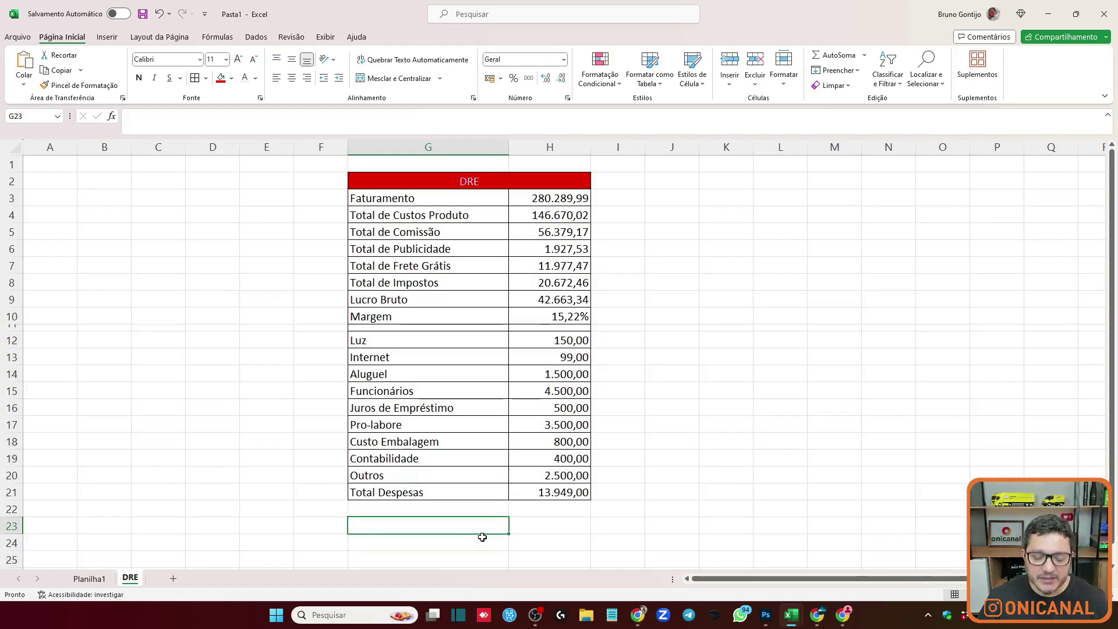
{"action": "type", "text": "Lucro Líquido"}
{"action": "key", "text": "Return"}
{"action": "key", "text": "Up"}
{"action": "key", "text": "Right"}
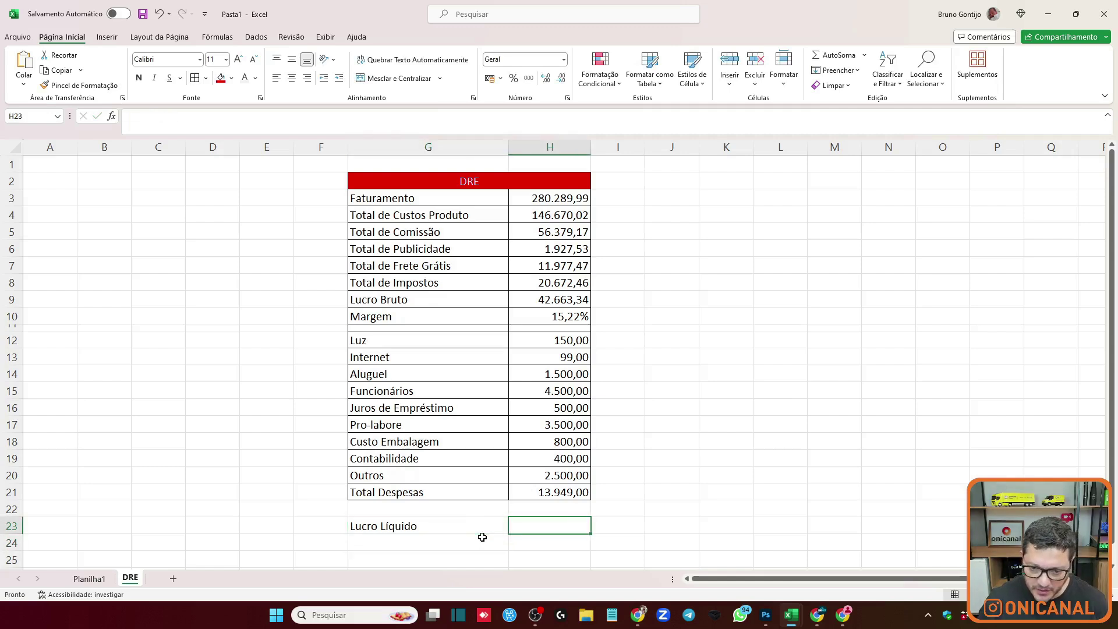
{"action": "type", "text": "="}
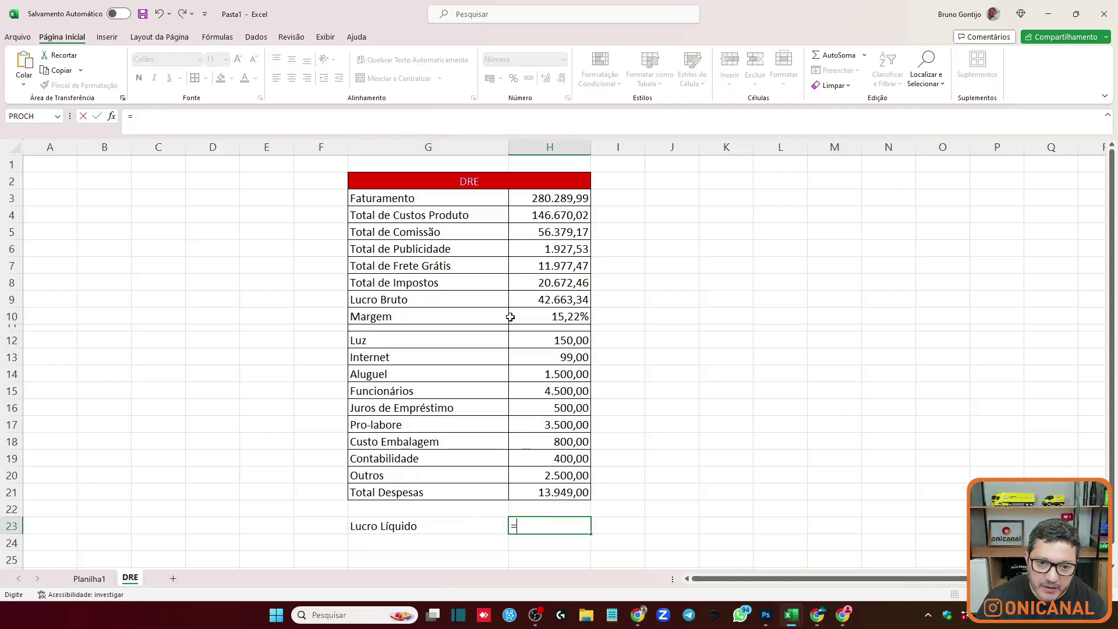
{"action": "left_click", "coordinate": [516, 299]}
{"action": "type", "text": "-"}
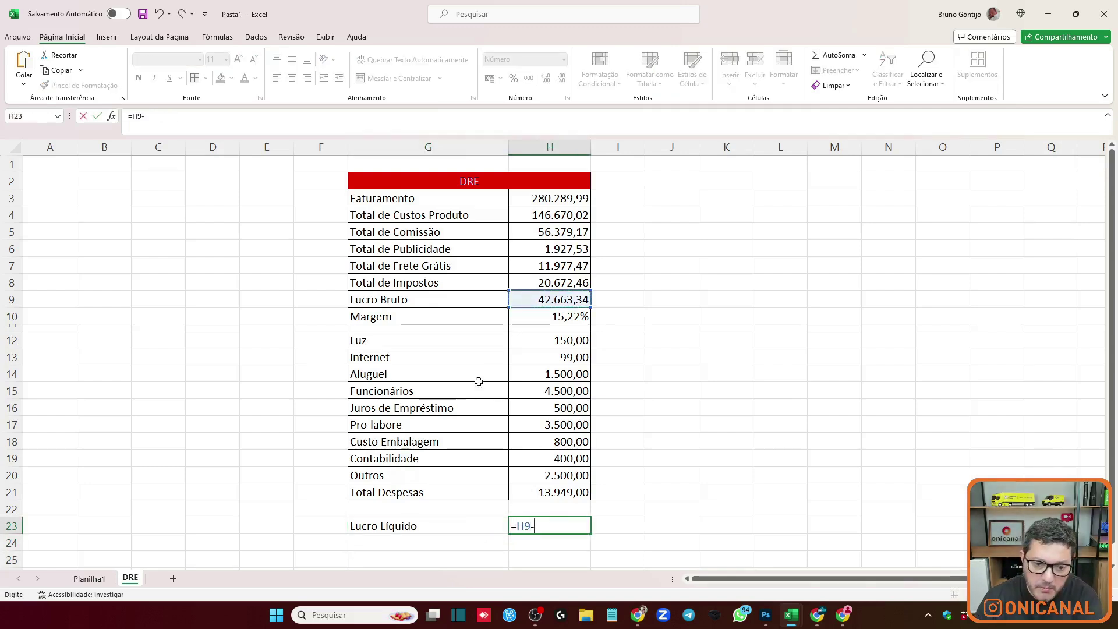
{"action": "left_click", "coordinate": [534, 491]}
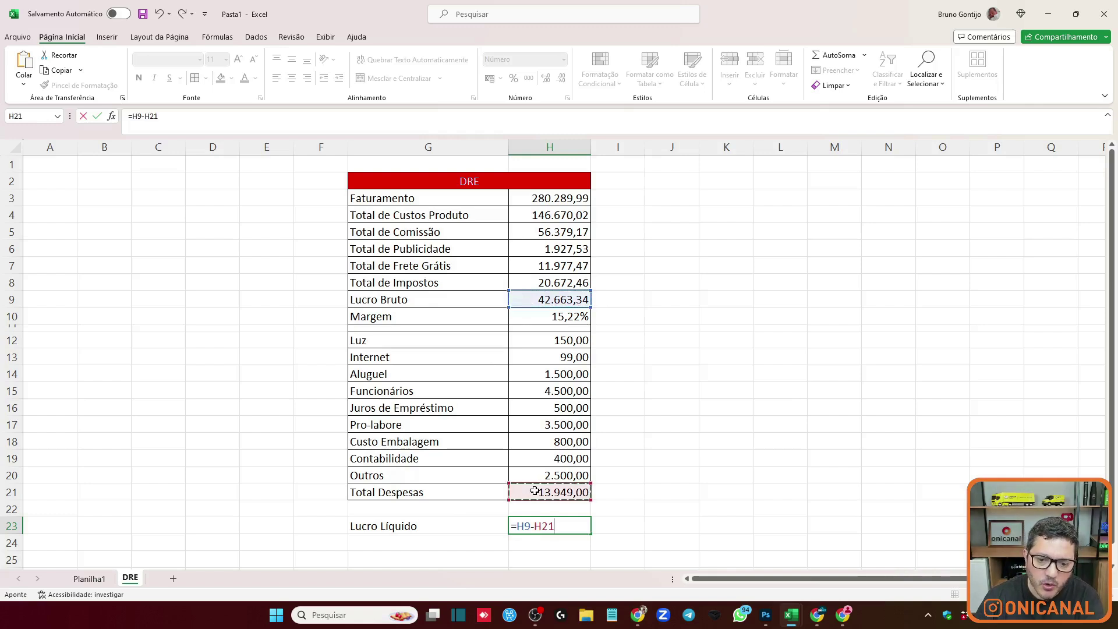
{"action": "key", "text": "Return"}
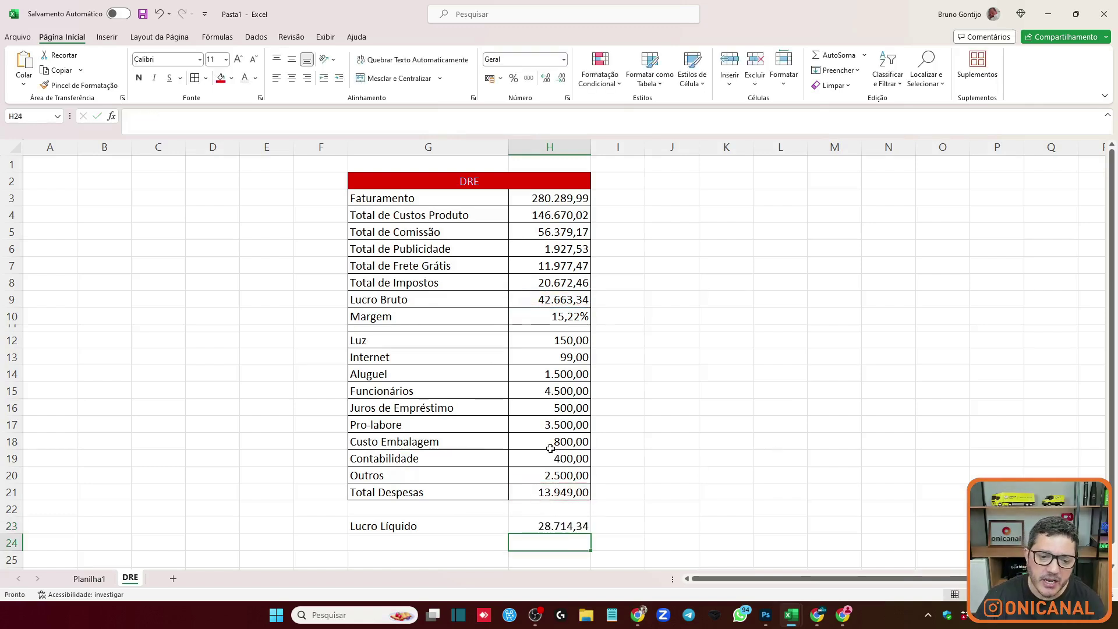
{"action": "left_click", "coordinate": [530, 526]}
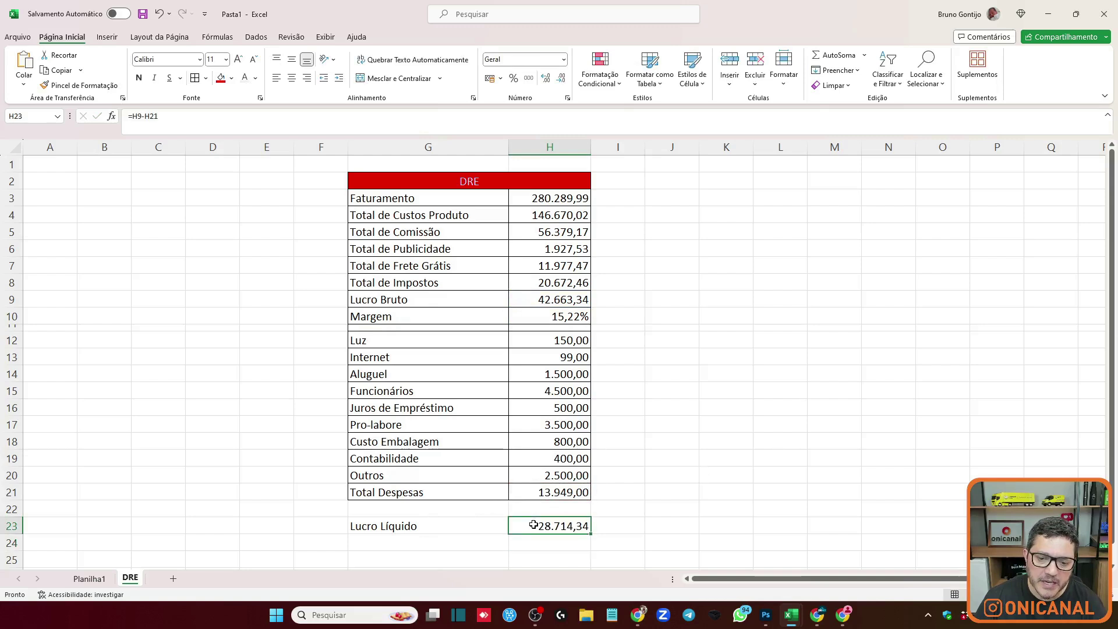
{"action": "left_click_drag", "start_coordinate": [554, 340], "coordinate": [559, 475]}
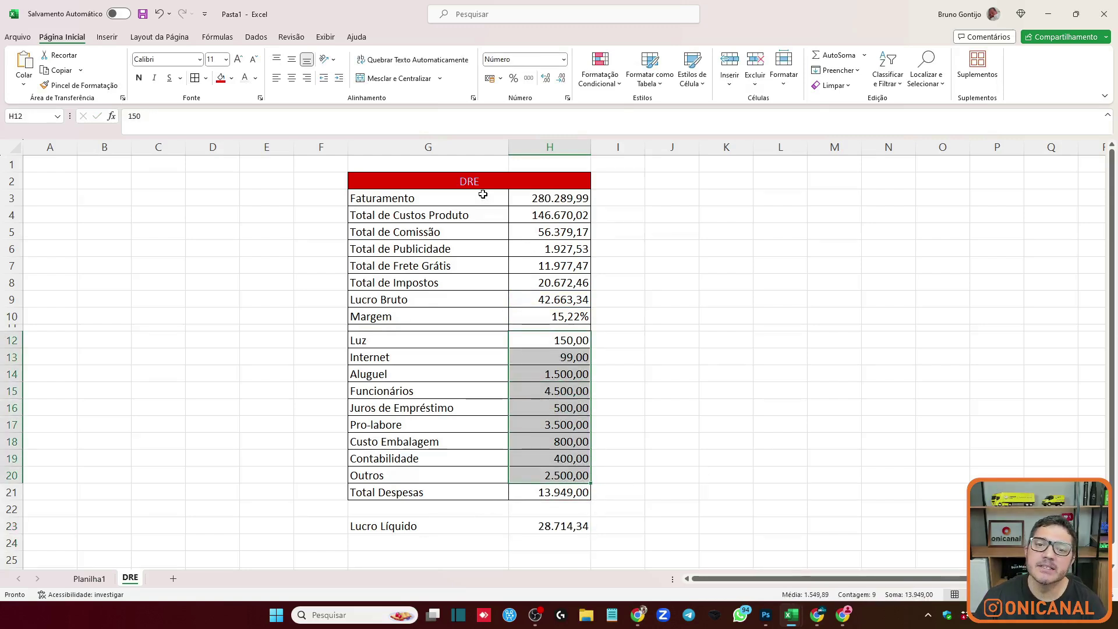
{"action": "left_click_drag", "start_coordinate": [483, 194], "coordinate": [559, 299]}
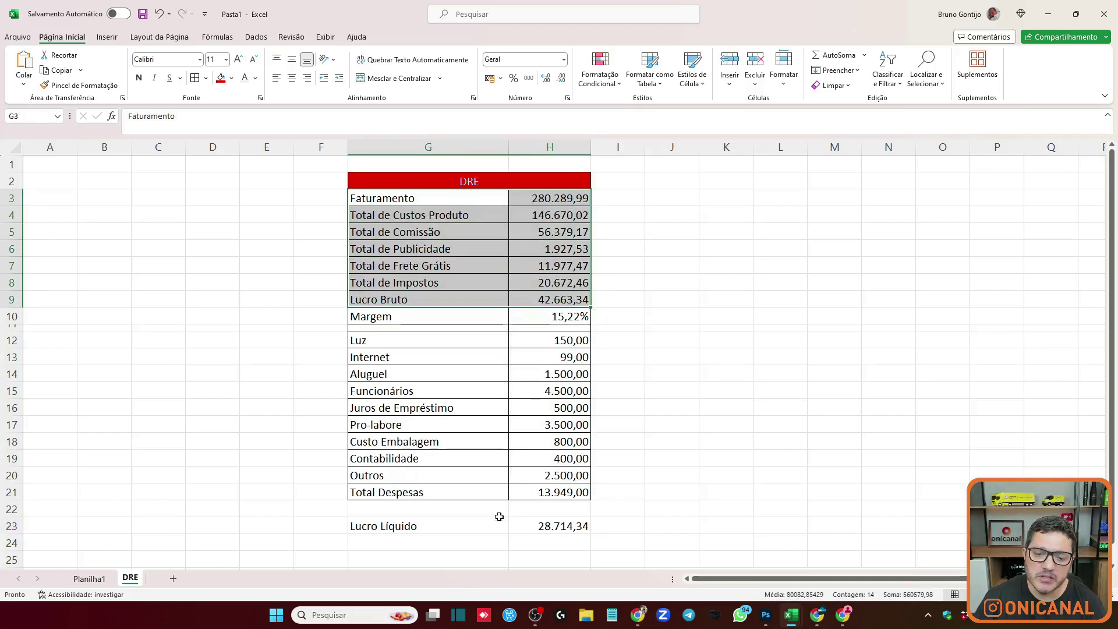
{"action": "left_click", "coordinate": [518, 526]}
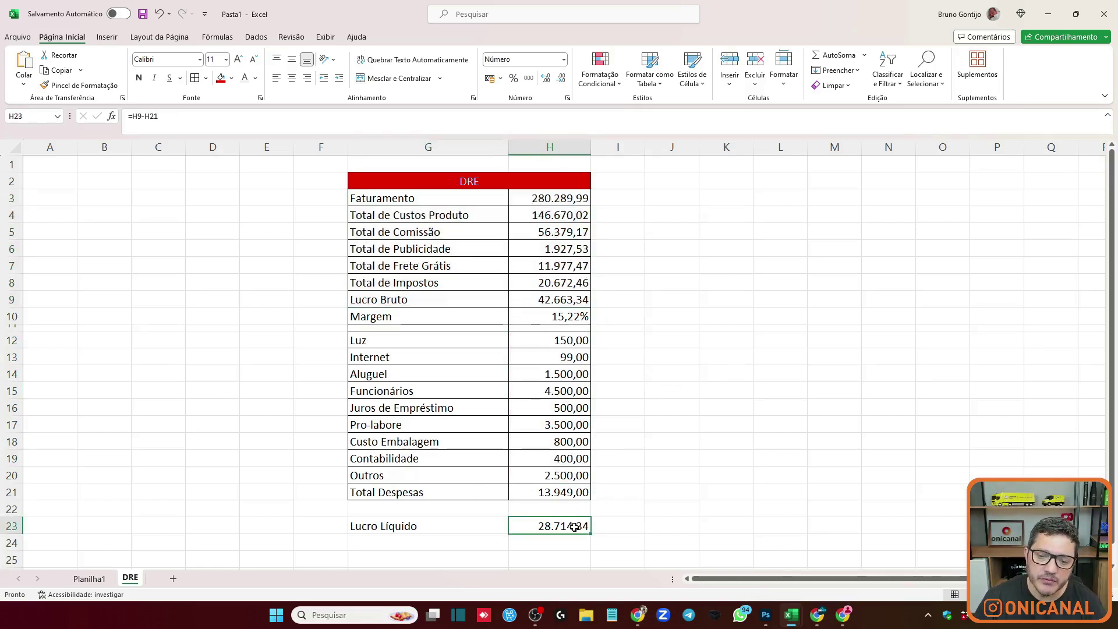
{"action": "left_click", "coordinate": [407, 543]}
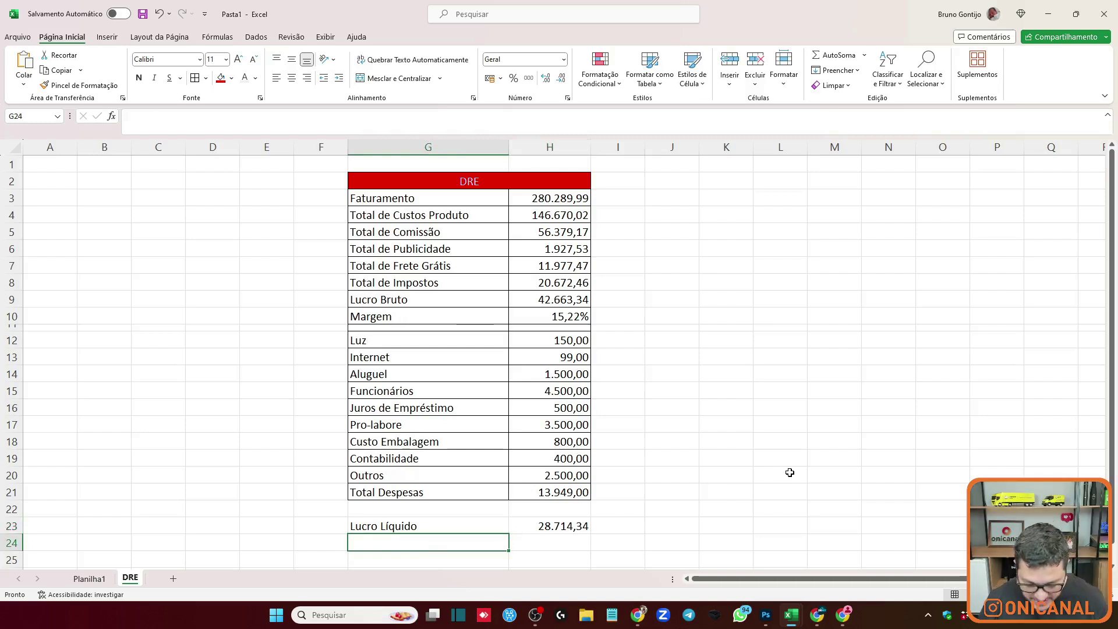
Add Margem Líquida as =H23/H3, formatted as a percentage (10,24%).
{"action": "type", "text": "Margem Líquida"}
{"action": "key", "text": "Tab"}
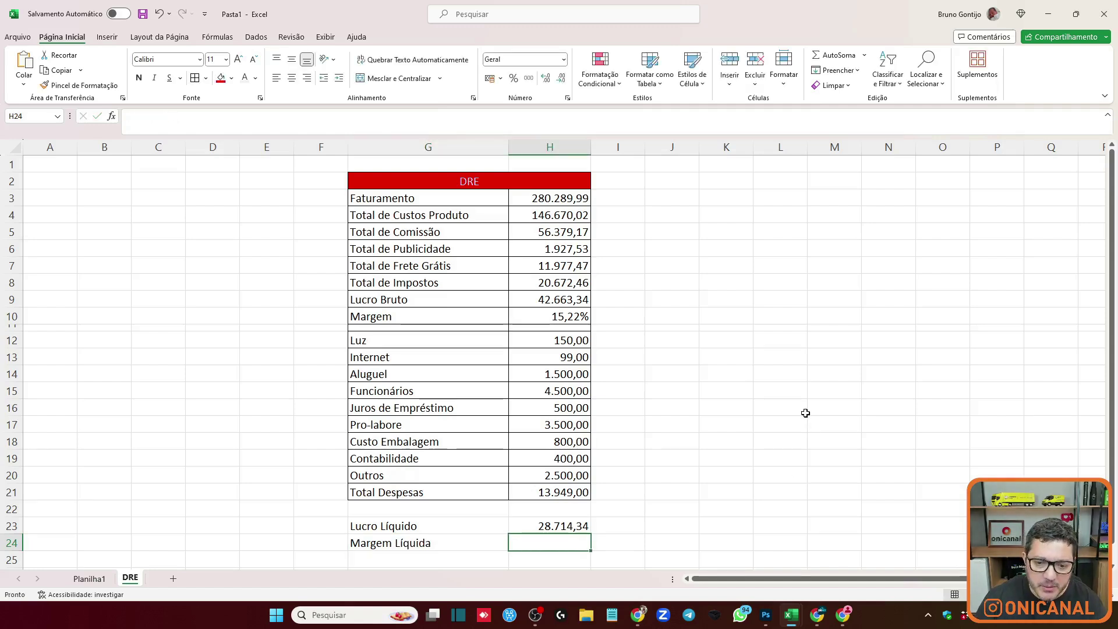
{"action": "type", "text": "="}
{"action": "left_click", "coordinate": [531, 524]}
{"action": "type", "text": "/"}
{"action": "left_click", "coordinate": [536, 205]}
{"action": "key", "text": "Return"}
{"action": "right_click", "coordinate": [556, 539]}
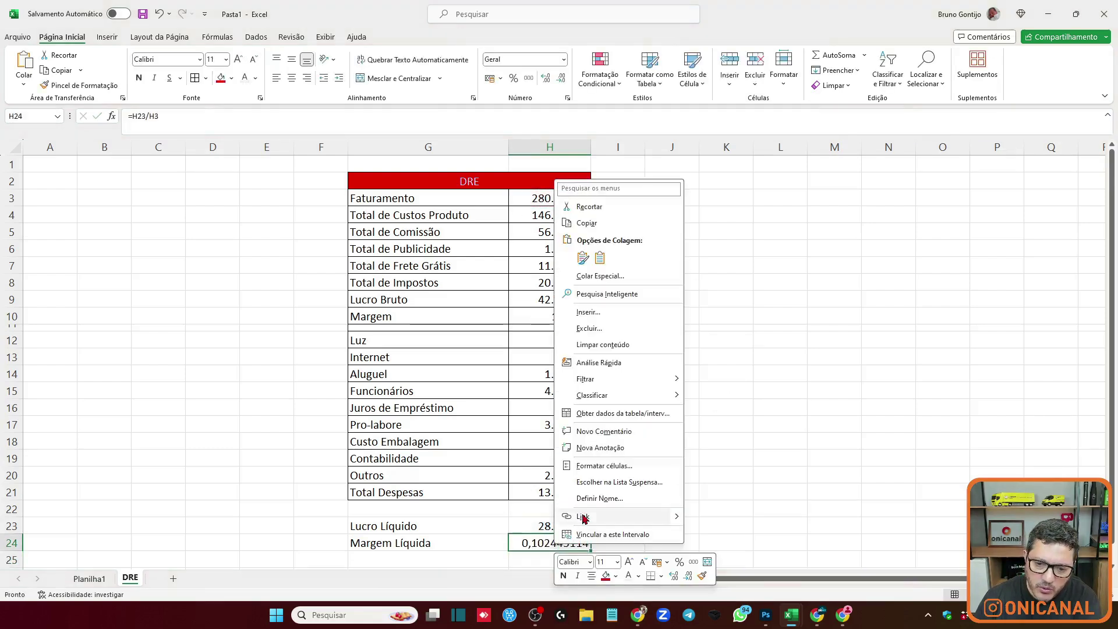
{"action": "left_click", "coordinate": [679, 562]}
{"action": "left_click", "coordinate": [729, 372]}
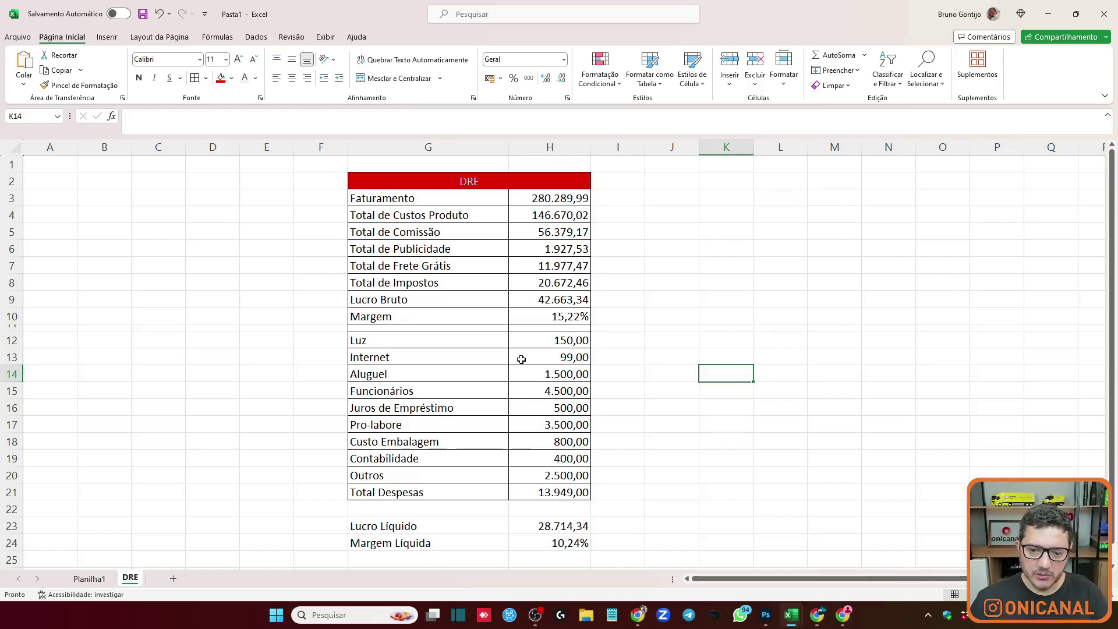
Compare the margin formulas and rename Margem in G10 to Margem de Contribuição.
{"action": "left_click", "coordinate": [551, 543]}
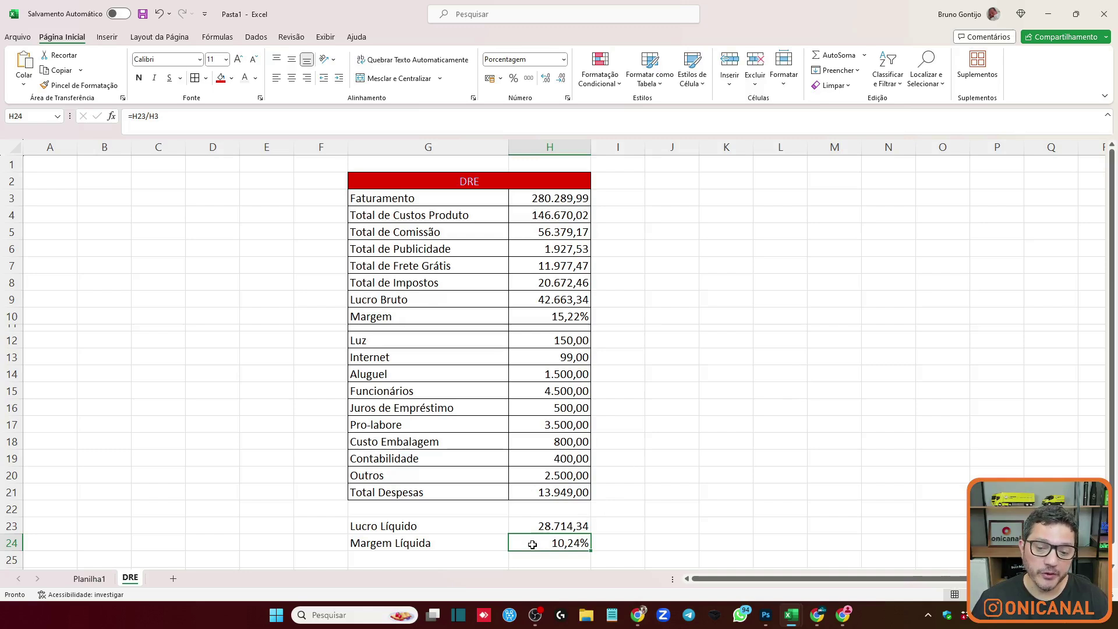
{"action": "left_click", "coordinate": [536, 313]}
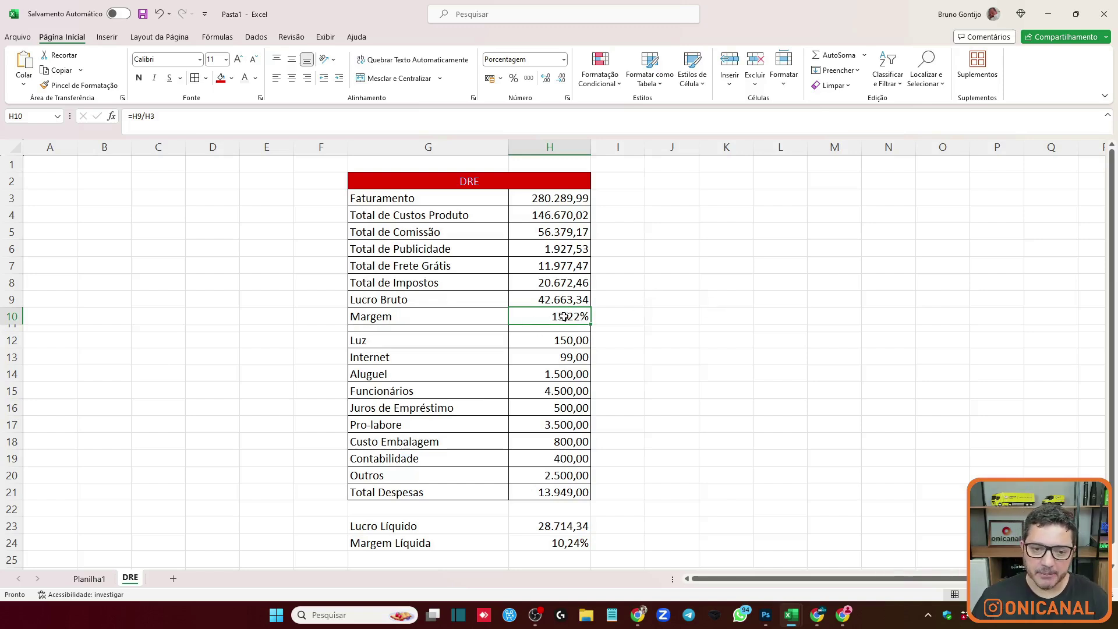
{"action": "left_click", "coordinate": [11, 316]}
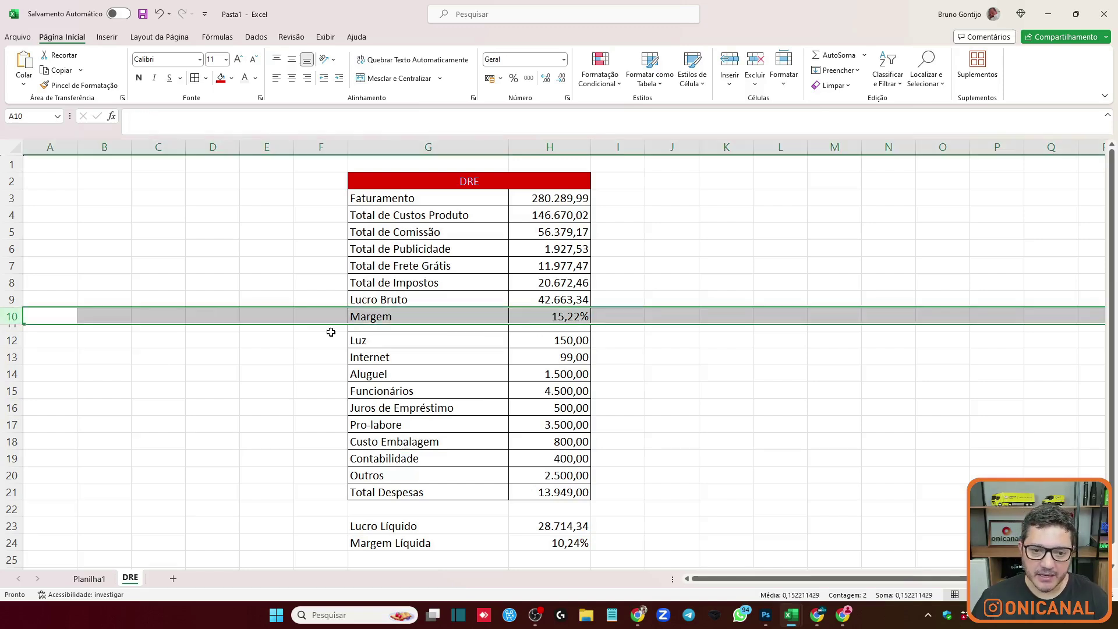
{"action": "double_click", "coordinate": [402, 316]}
{"action": "type", "text": "de Contribuição"}
{"action": "key", "text": "Return"}
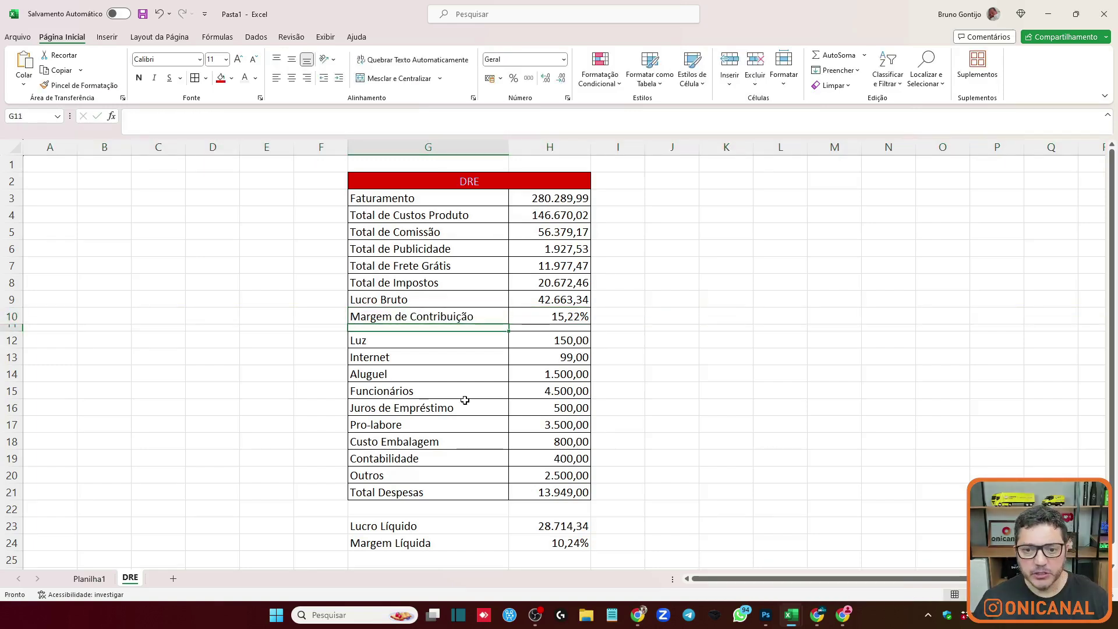
{"action": "left_click", "coordinate": [566, 315]}
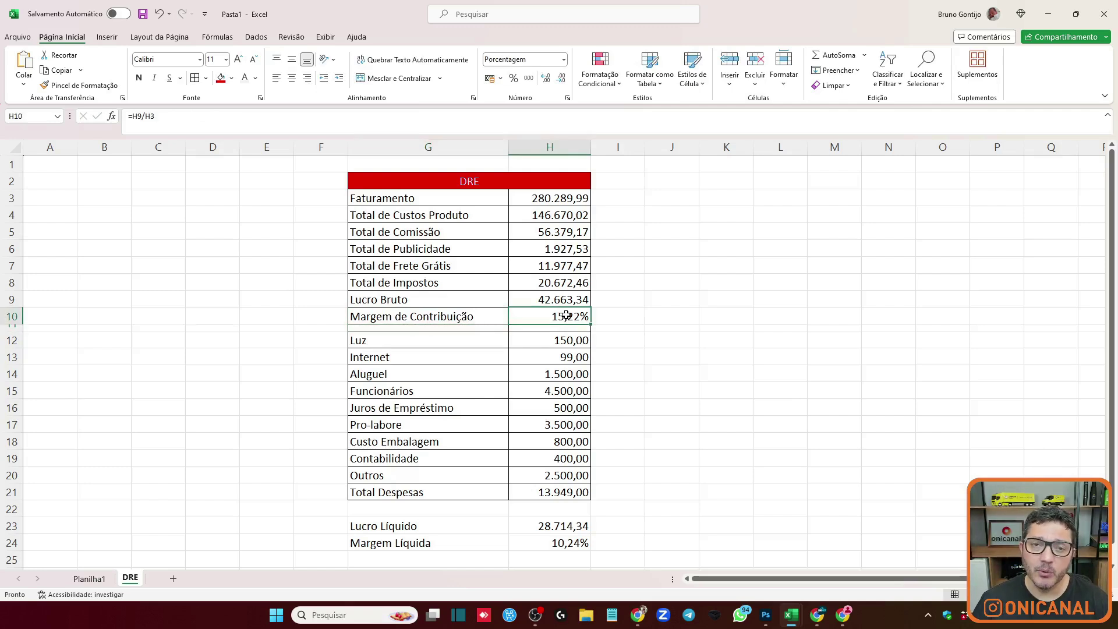
{"action": "left_click", "coordinate": [676, 281]}
Label J8 Ponto de Equilíbrio and widen column J to fit.
{"action": "type", "text": "Ponto de Equilíbrio"}
{"action": "key", "text": "Return"}
{"action": "double_click", "coordinate": [699, 147]}
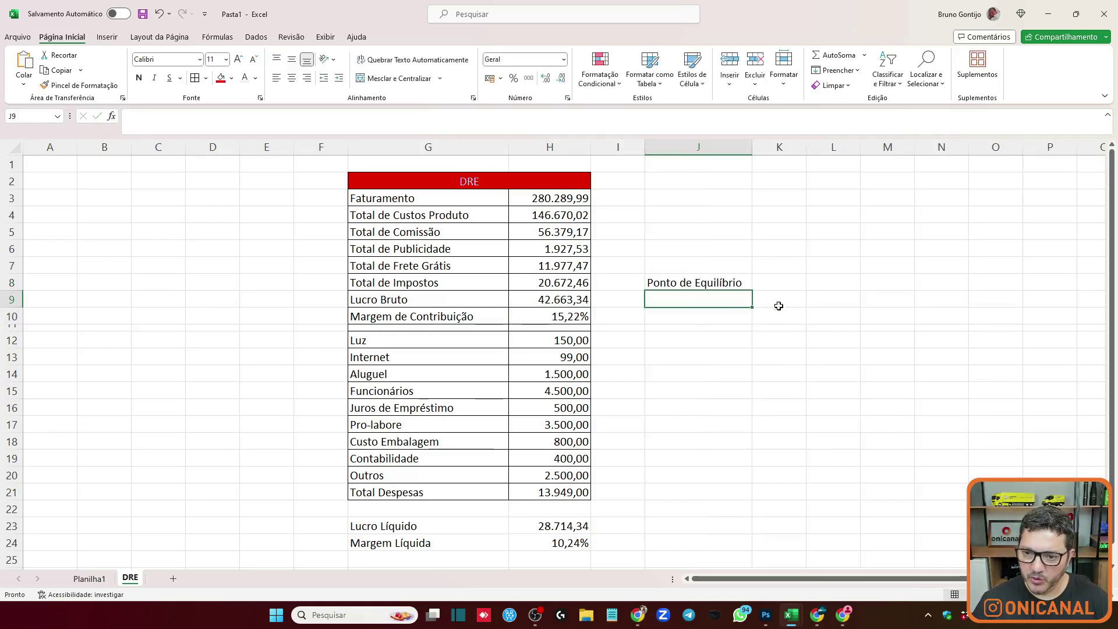
Enter =H21/H10 in K8 and format it as Número, giving 91.642,26.
{"action": "left_click", "coordinate": [779, 282]}
{"action": "type", "text": "="}
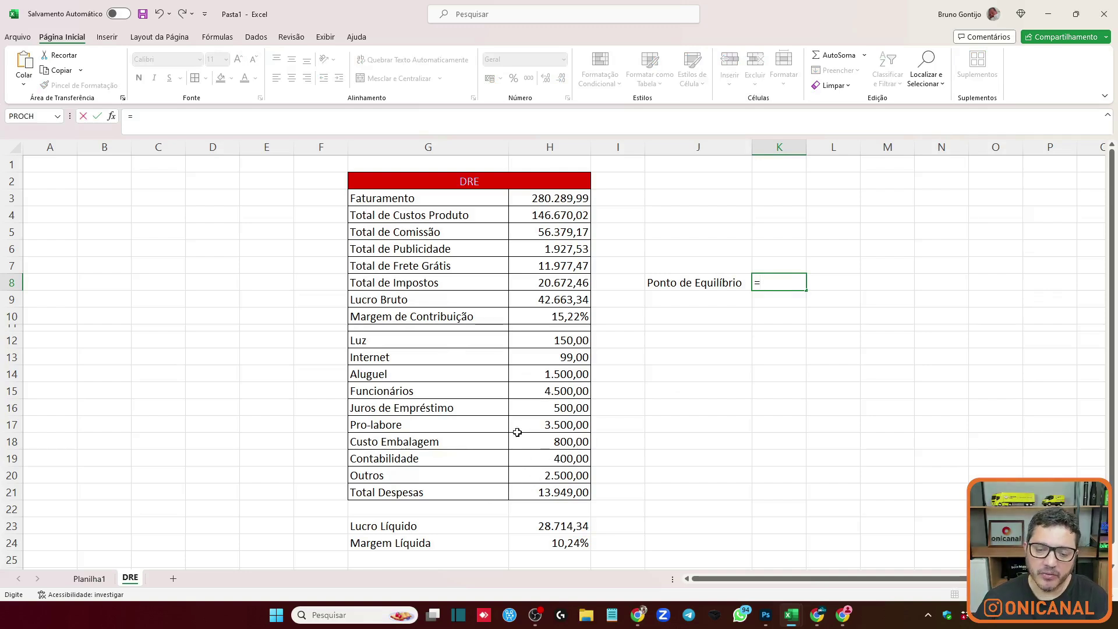
{"action": "left_click", "coordinate": [528, 491]}
{"action": "type", "text": "/"}
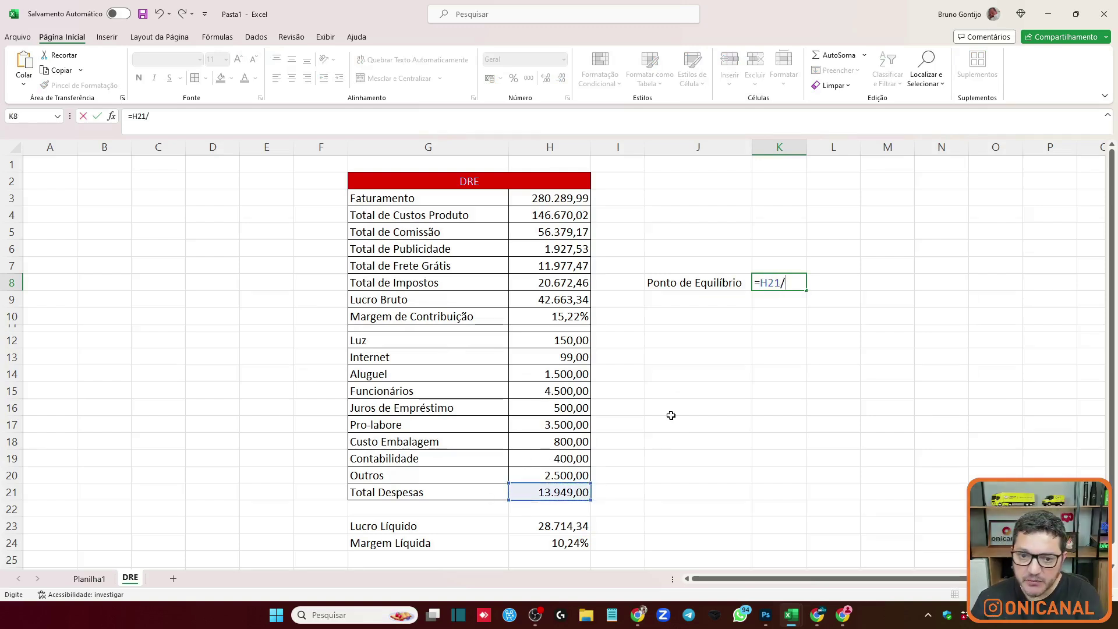
{"action": "left_click", "coordinate": [544, 315]}
{"action": "key", "text": "Return"}
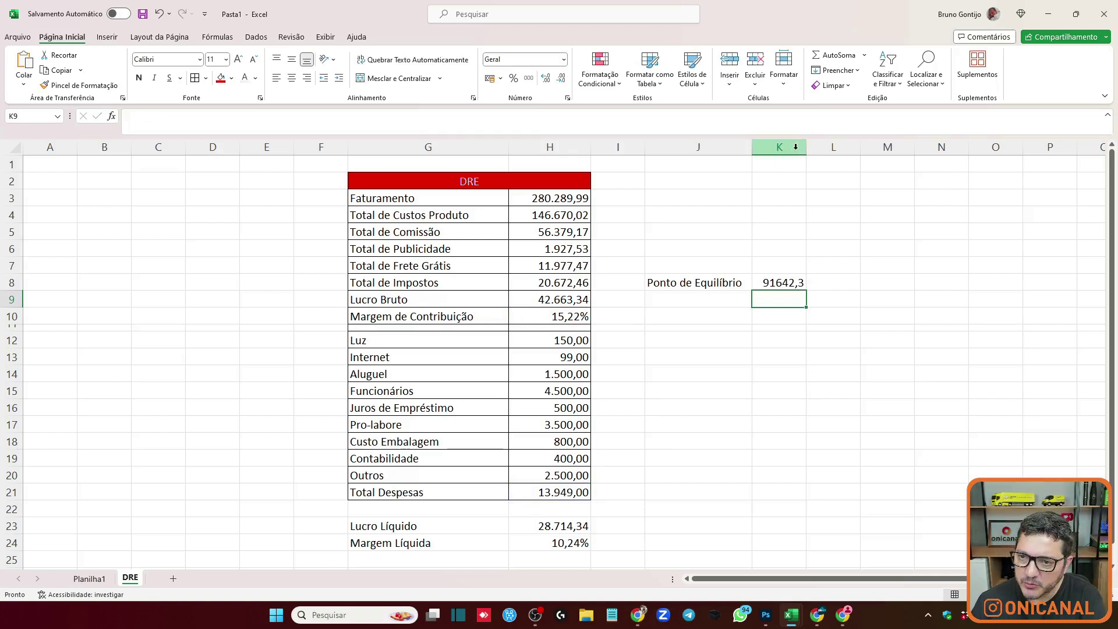
{"action": "double_click", "coordinate": [808, 145]}
{"action": "right_click", "coordinate": [790, 282]}
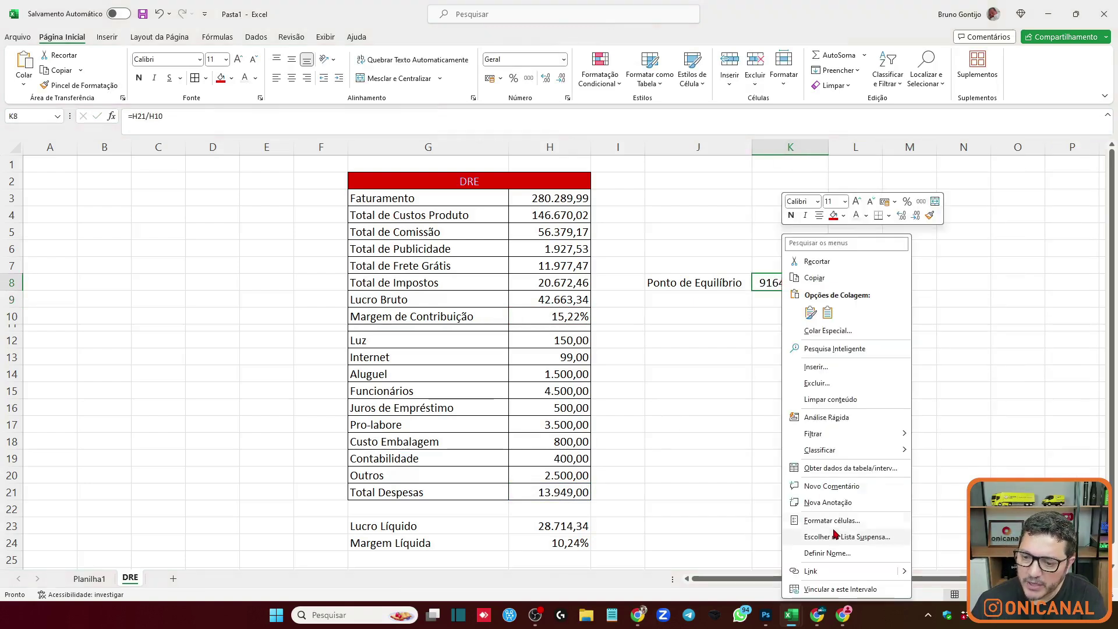
{"action": "left_click", "coordinate": [824, 513]}
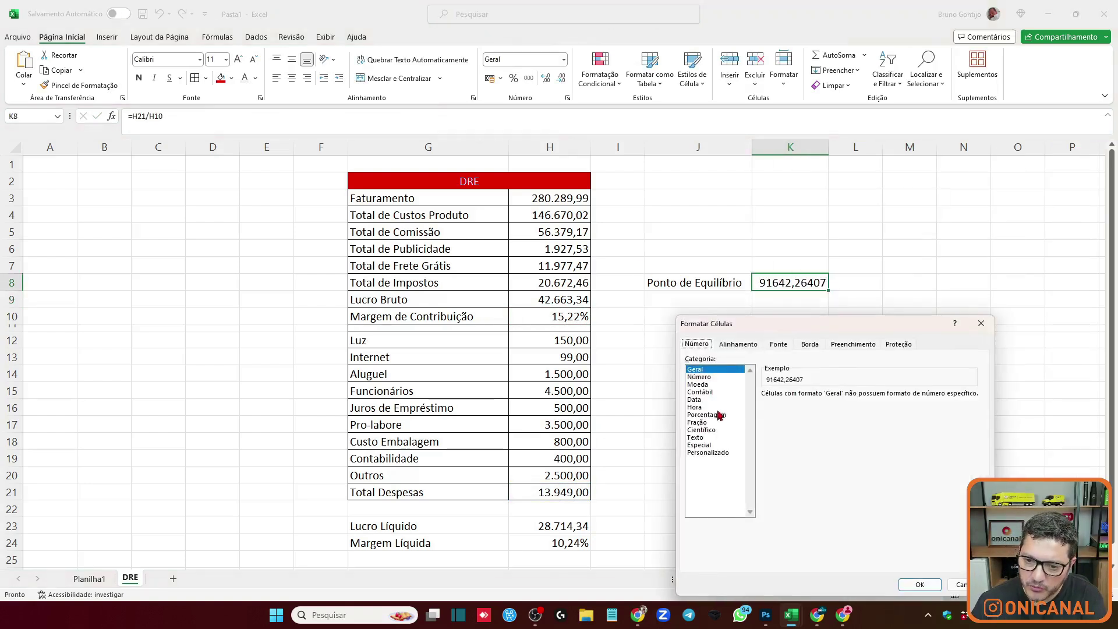
{"action": "double_click", "coordinate": [699, 377]}
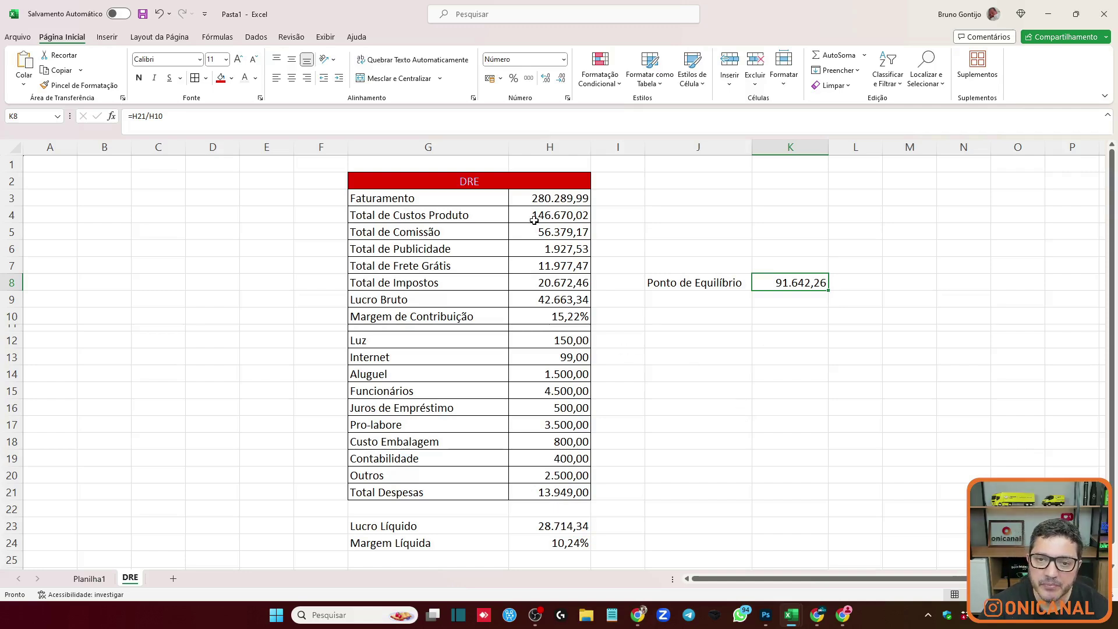
Unmerge the DRE header and add month headings Setembro in H2 and out/23 in I2.
{"action": "left_click", "coordinate": [550, 180]}
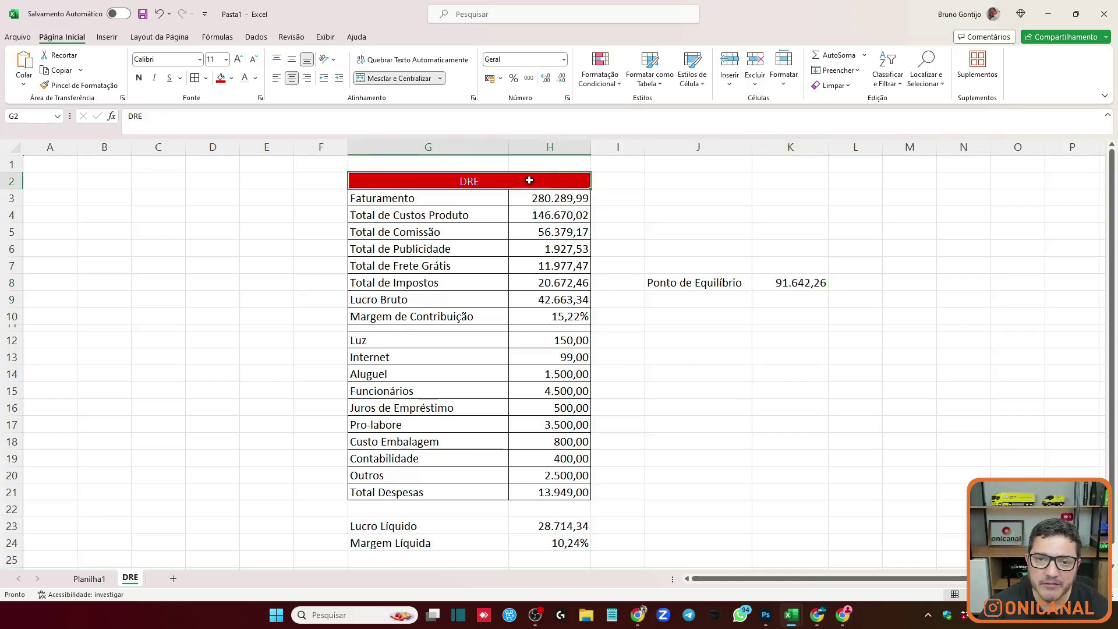
{"action": "left_click", "coordinate": [400, 78]}
{"action": "left_click", "coordinate": [535, 179]}
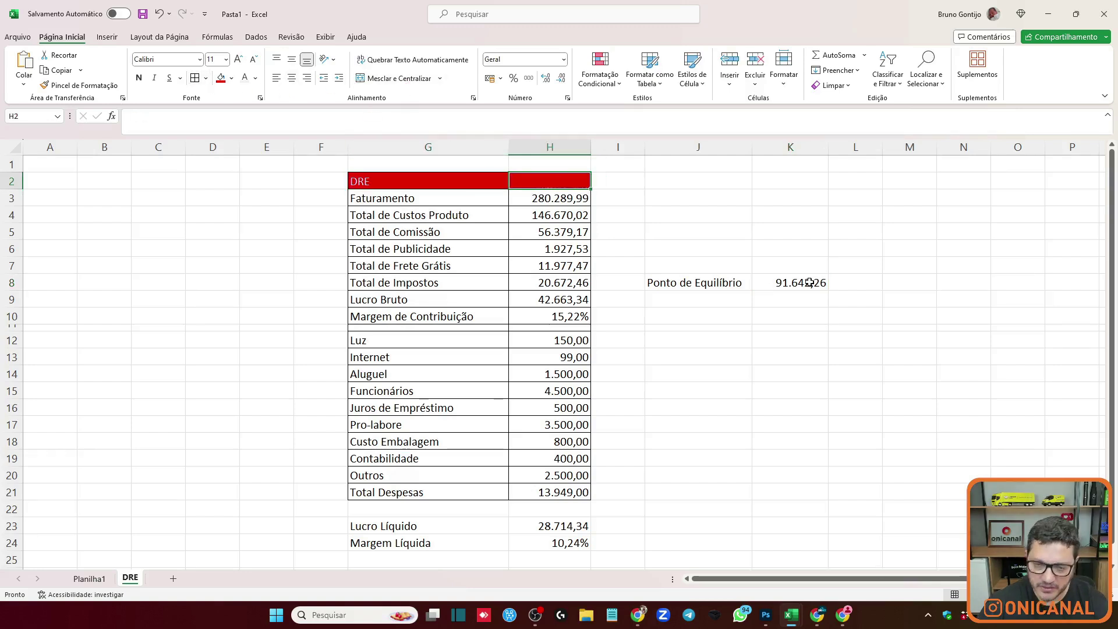
{"action": "type", "text": "Setembro/"}
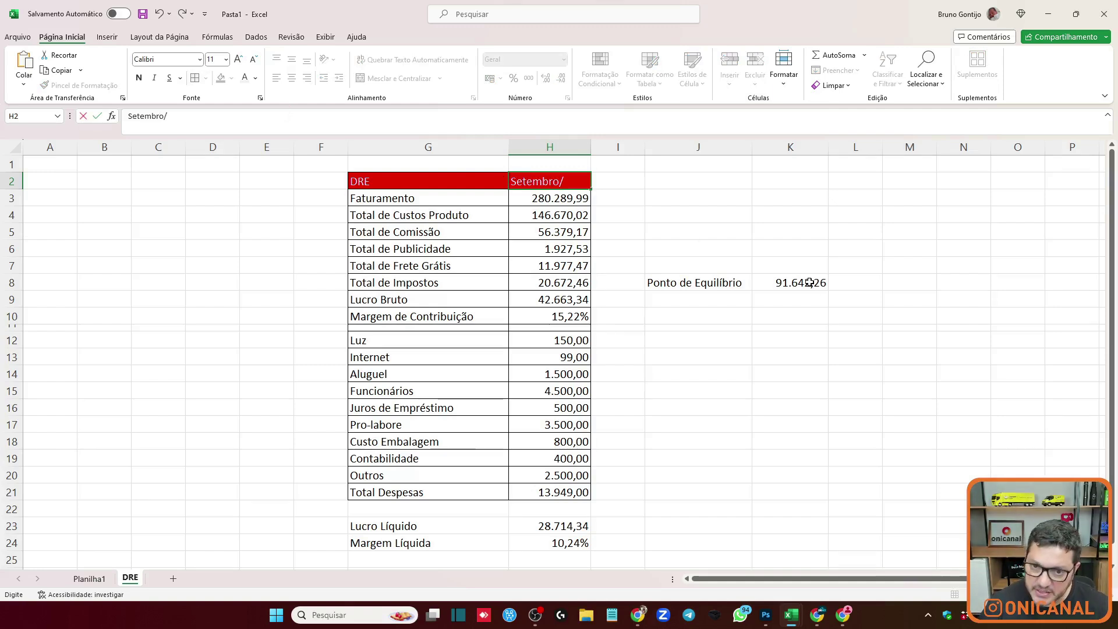
{"action": "key", "text": "Tab"}
{"action": "type", "text": "out"}
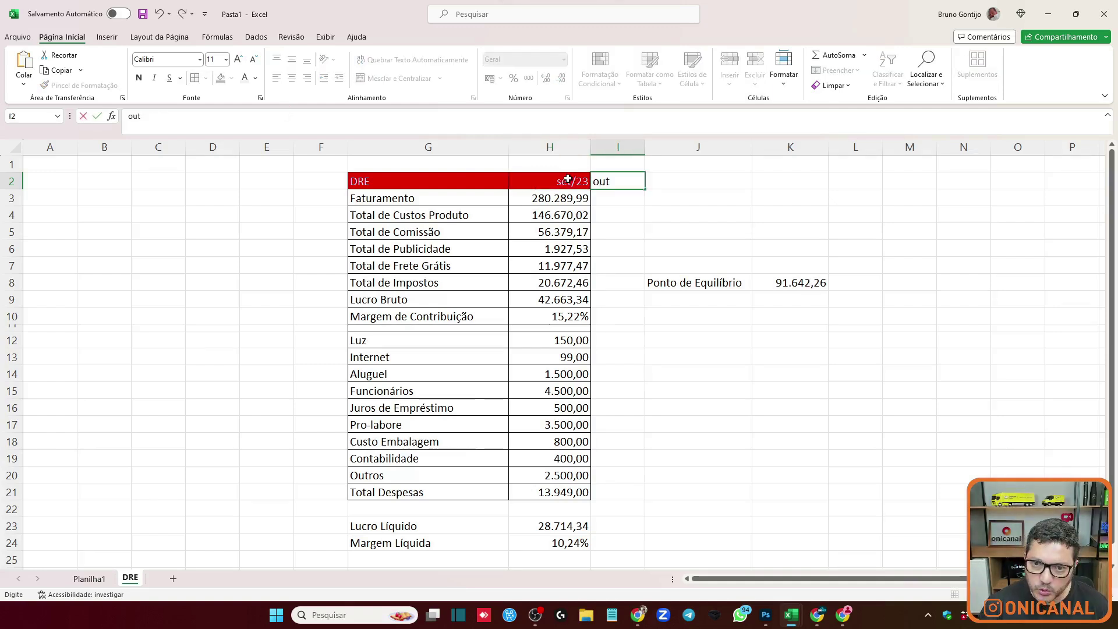
{"action": "type", "text": "/23"}
{"action": "key", "text": "Return"}
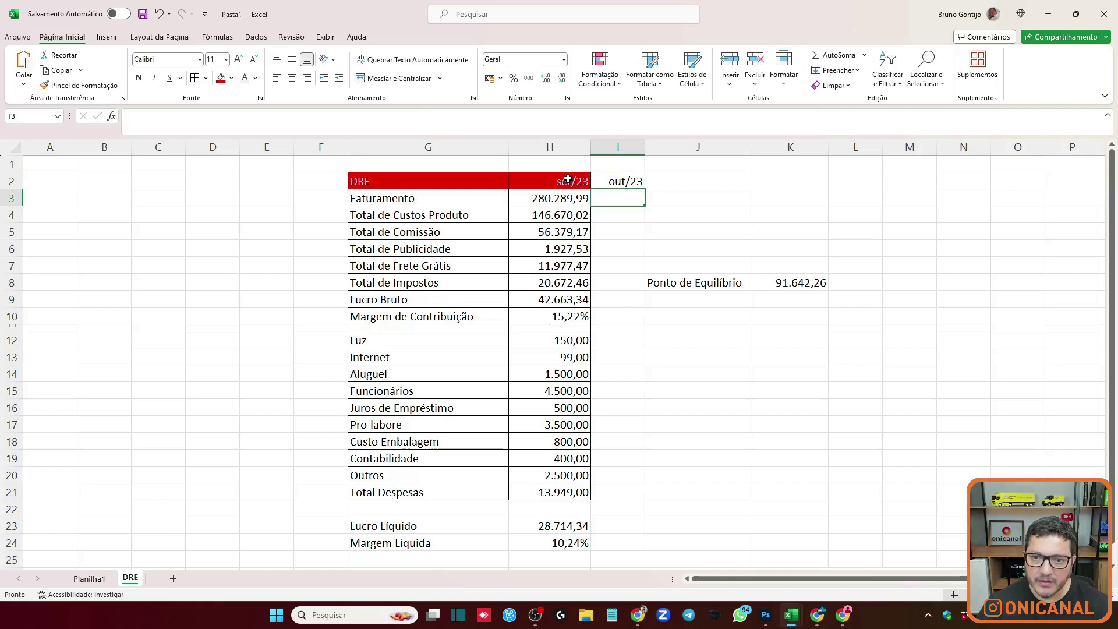
Border I2:I21 and give the out/23 header a red fill with white text.
{"action": "left_click_drag", "start_coordinate": [598, 181], "coordinate": [626, 494]}
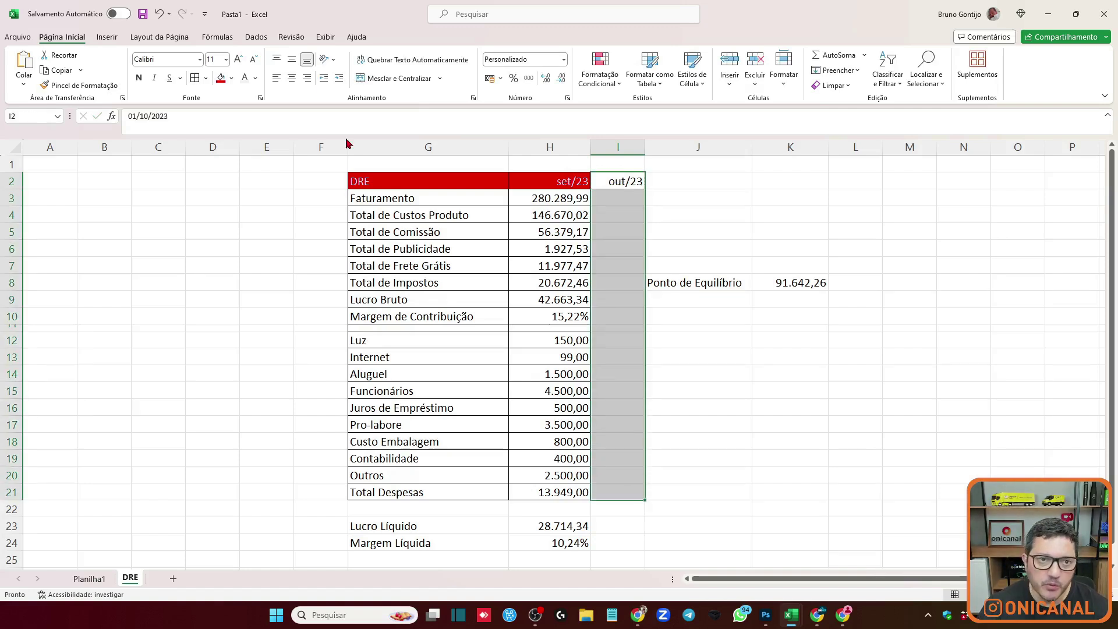
{"action": "left_click", "coordinate": [205, 78]}
{"action": "left_click", "coordinate": [206, 78]}
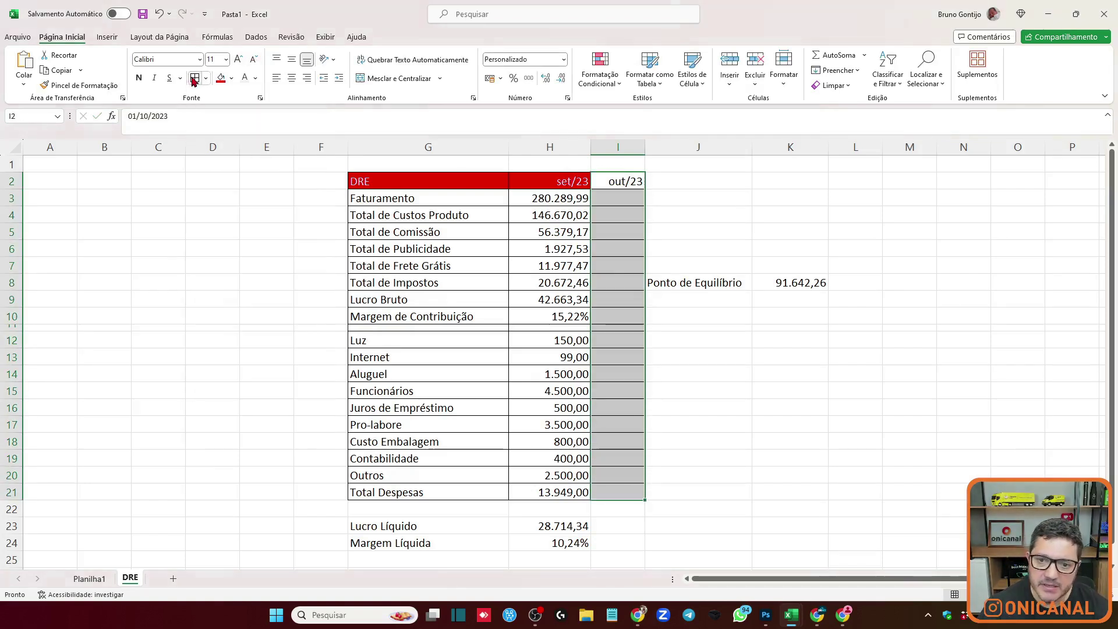
{"action": "left_click", "coordinate": [627, 183]}
{"action": "left_click", "coordinate": [221, 77]}
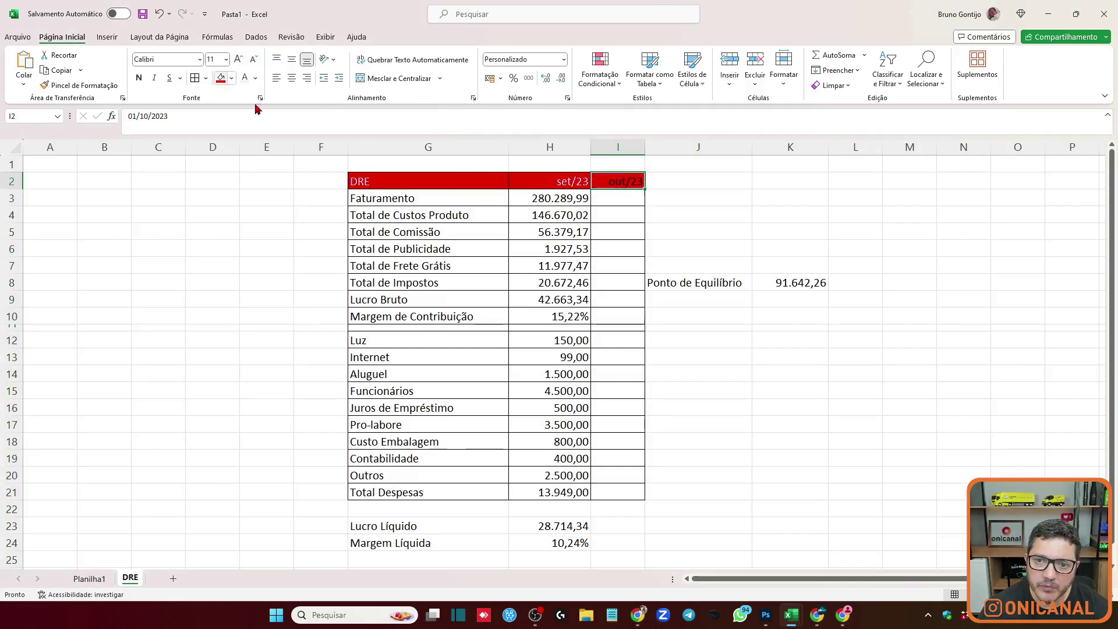
{"action": "left_click", "coordinate": [245, 77]}
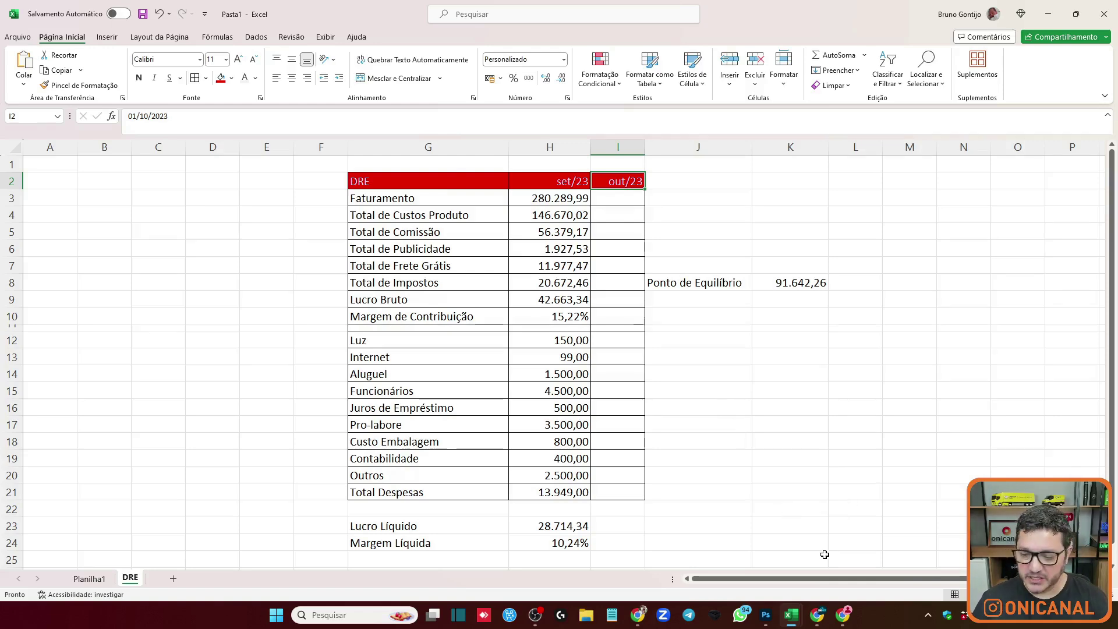
{"action": "left_click", "coordinate": [816, 615]}
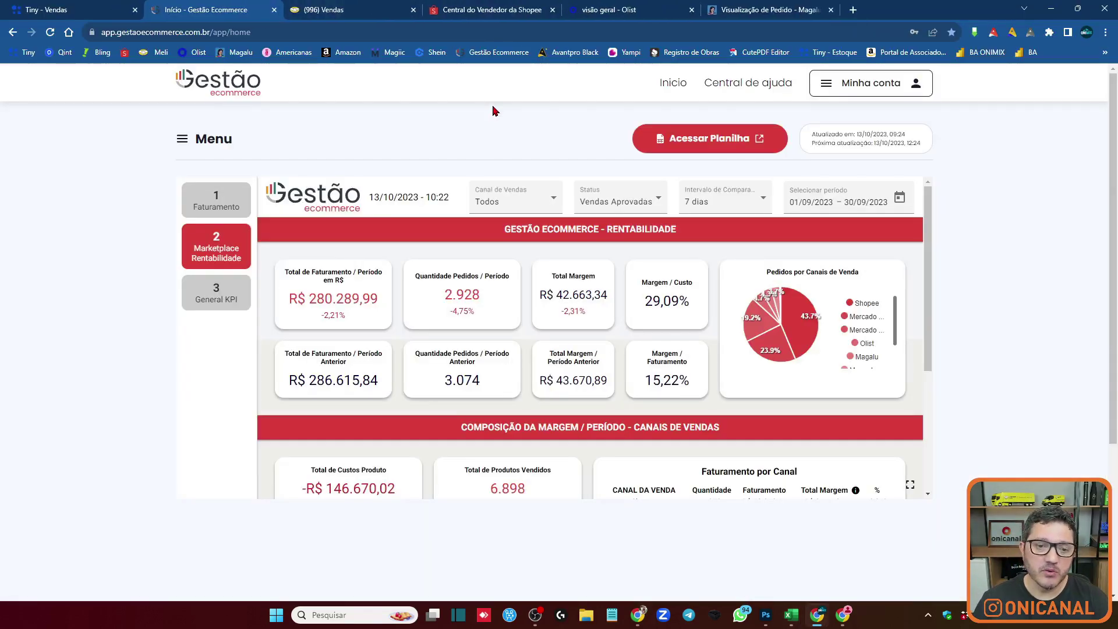
Open the Lucratividade v5 Google Sheets workbook linked from the rentabilidade dashboard.
{"action": "scroll", "coordinate": [507, 265], "scroll_direction": "down", "scroll_amount": 3}
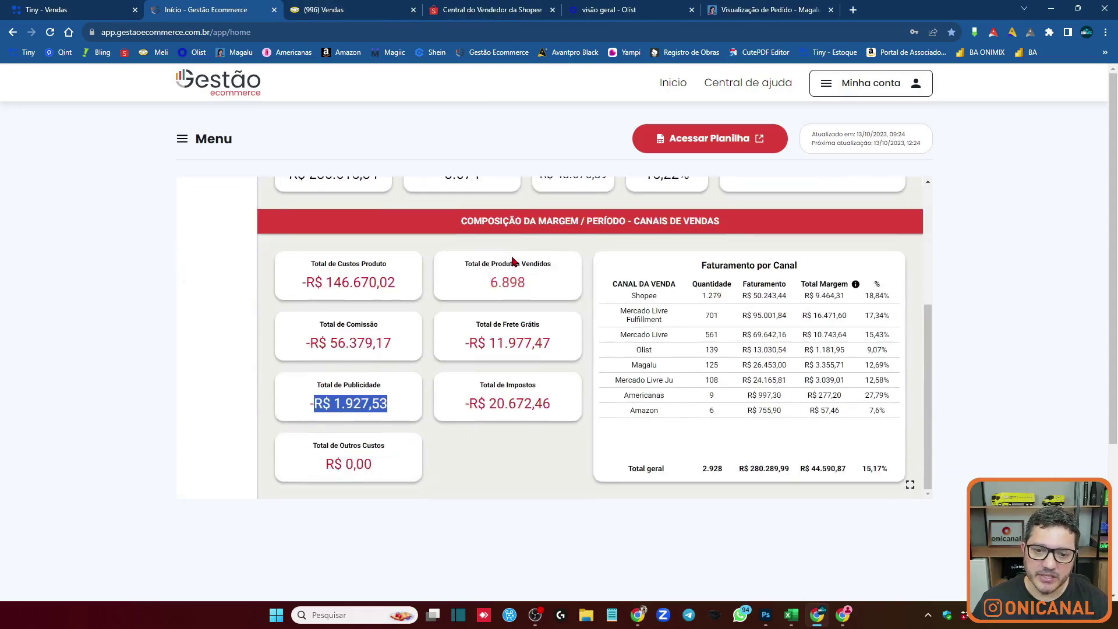
{"action": "scroll", "coordinate": [522, 320], "scroll_direction": "up", "scroll_amount": 3}
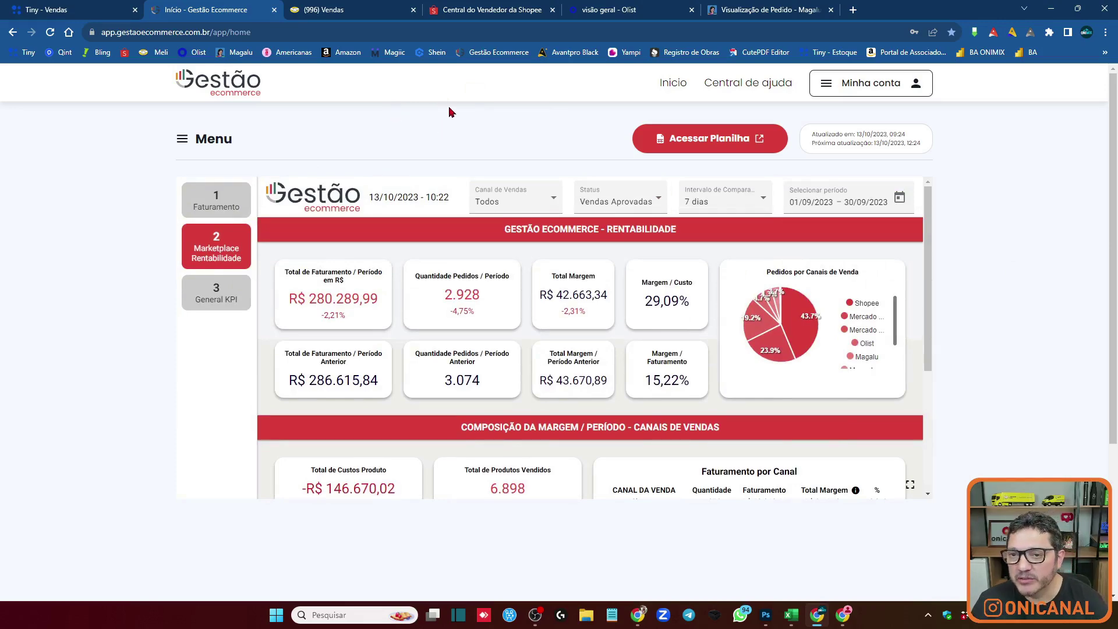
{"action": "left_click", "coordinate": [704, 138]}
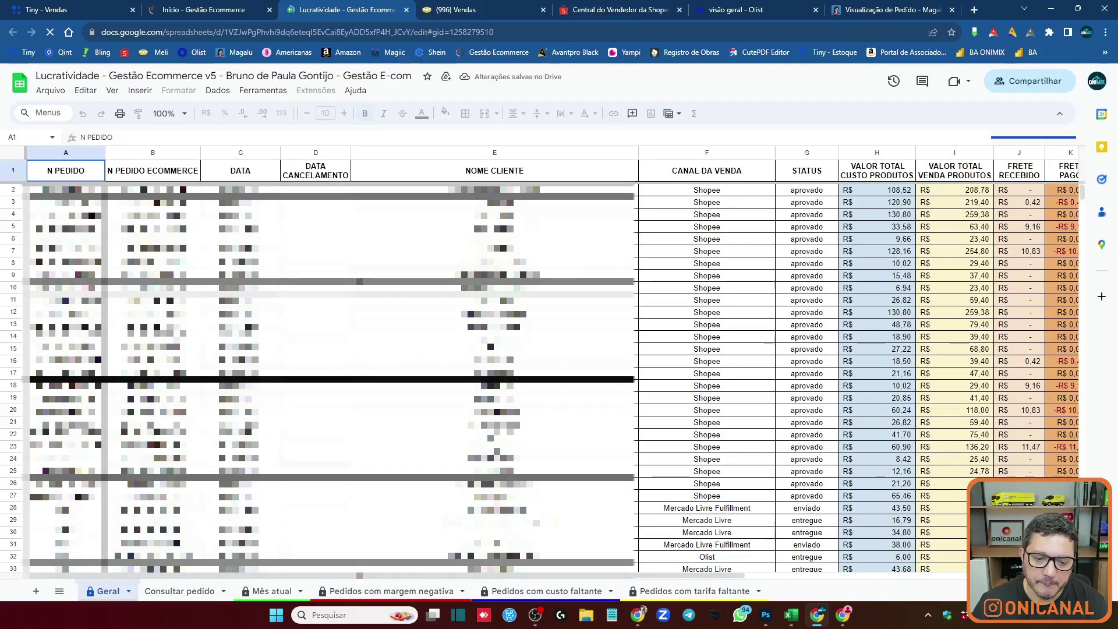
Browse the Pedidos com margem negativa sheet, checking the top order's channel and copying its order number.
{"action": "left_click", "coordinate": [378, 591]}
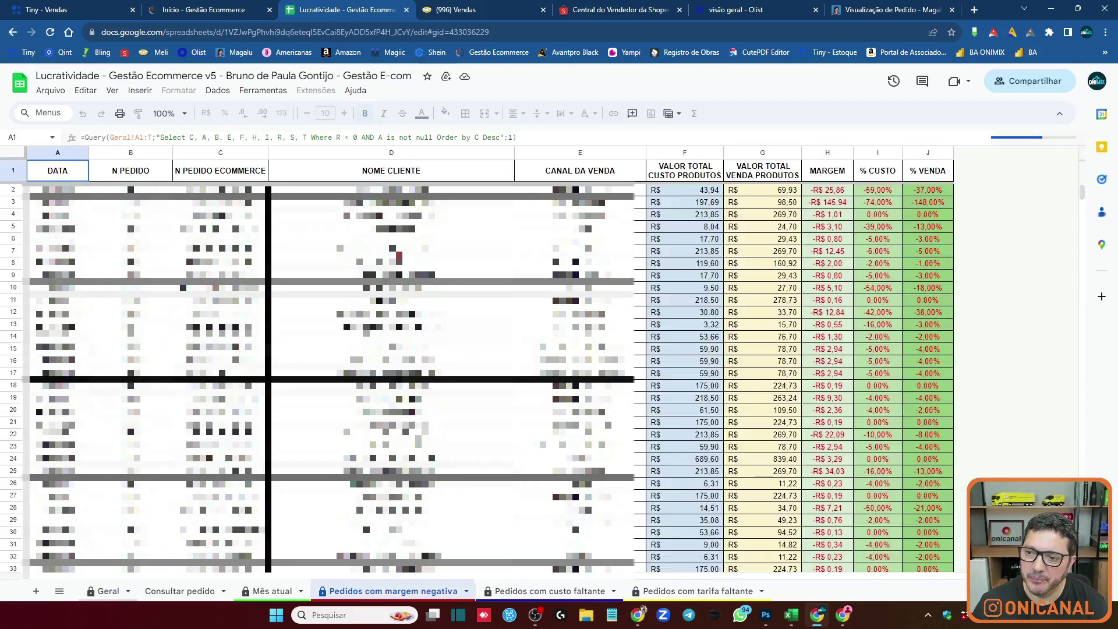
{"action": "scroll", "coordinate": [489, 379], "scroll_direction": "down", "scroll_amount": 2}
{"action": "scroll", "coordinate": [489, 378], "scroll_direction": "down", "scroll_amount": 3}
{"action": "scroll", "coordinate": [489, 379], "scroll_direction": "down", "scroll_amount": 4}
{"action": "scroll", "coordinate": [489, 378], "scroll_direction": "down", "scroll_amount": 4}
{"action": "scroll", "coordinate": [489, 378], "scroll_direction": "down", "scroll_amount": 4}
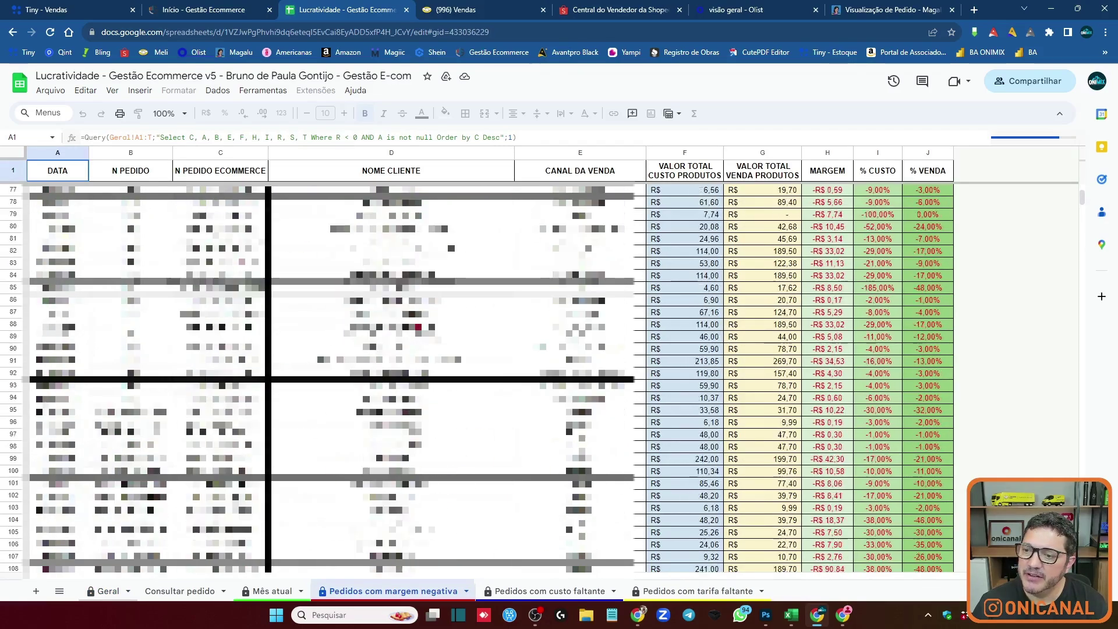
{"action": "scroll", "coordinate": [489, 378], "scroll_direction": "down", "scroll_amount": 4}
{"action": "scroll", "coordinate": [489, 379], "scroll_direction": "down", "scroll_amount": 4}
{"action": "scroll", "coordinate": [490, 379], "scroll_direction": "up", "scroll_amount": 5}
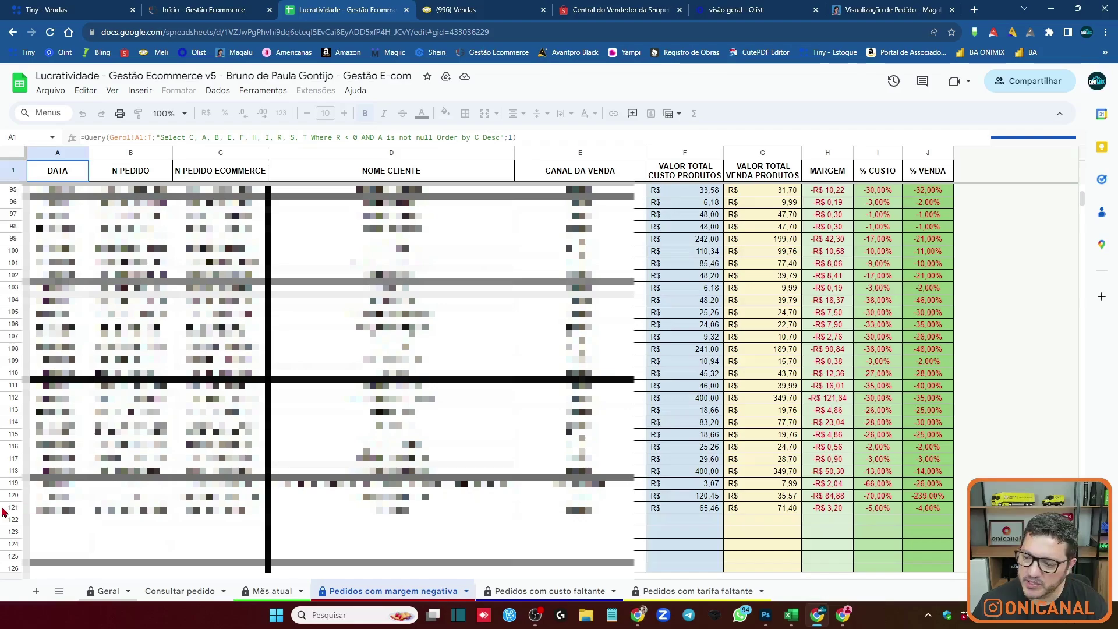
{"action": "scroll", "coordinate": [490, 366], "scroll_direction": "up", "scroll_amount": 5}
{"action": "scroll", "coordinate": [490, 366], "scroll_direction": "up", "scroll_amount": 5}
{"action": "scroll", "coordinate": [490, 366], "scroll_direction": "up", "scroll_amount": 4}
{"action": "scroll", "coordinate": [490, 366], "scroll_direction": "up", "scroll_amount": 4}
{"action": "scroll", "coordinate": [491, 366], "scroll_direction": "up", "scroll_amount": 1}
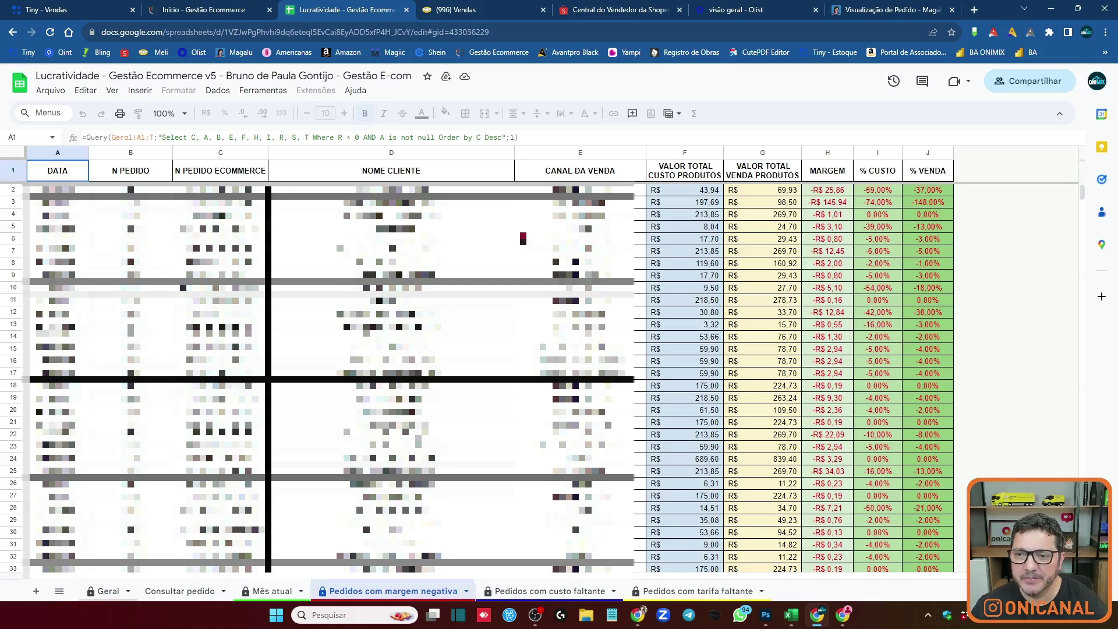
{"action": "left_click", "coordinate": [556, 190]}
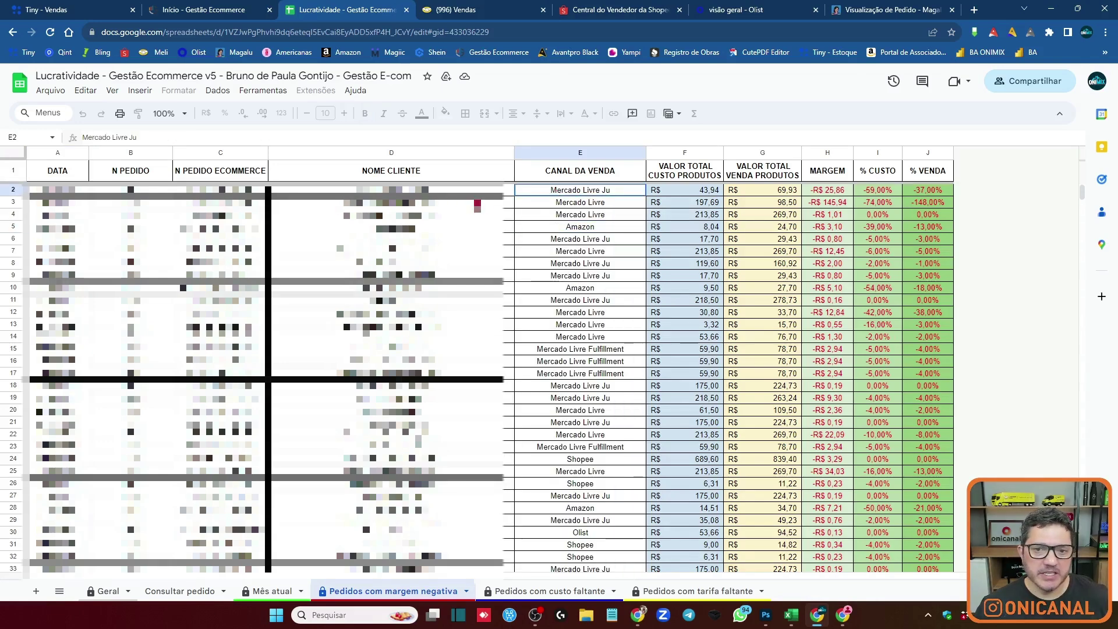
{"action": "left_click", "coordinate": [234, 192]}
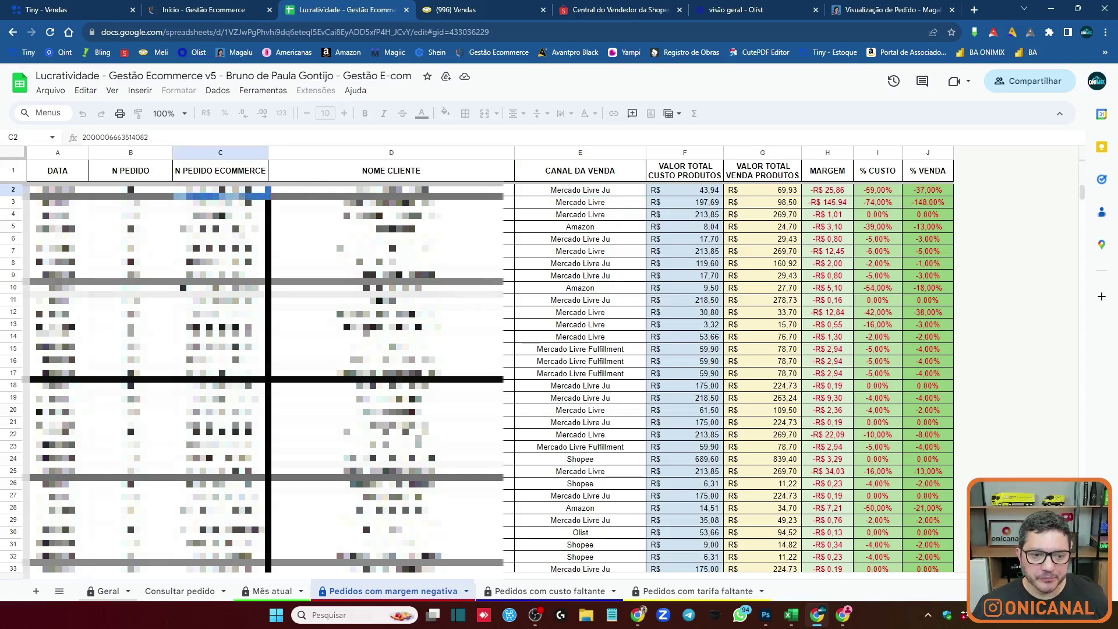
Paste the copied order number into the Consultar pedido lookup cell.
{"action": "left_click", "coordinate": [180, 590]}
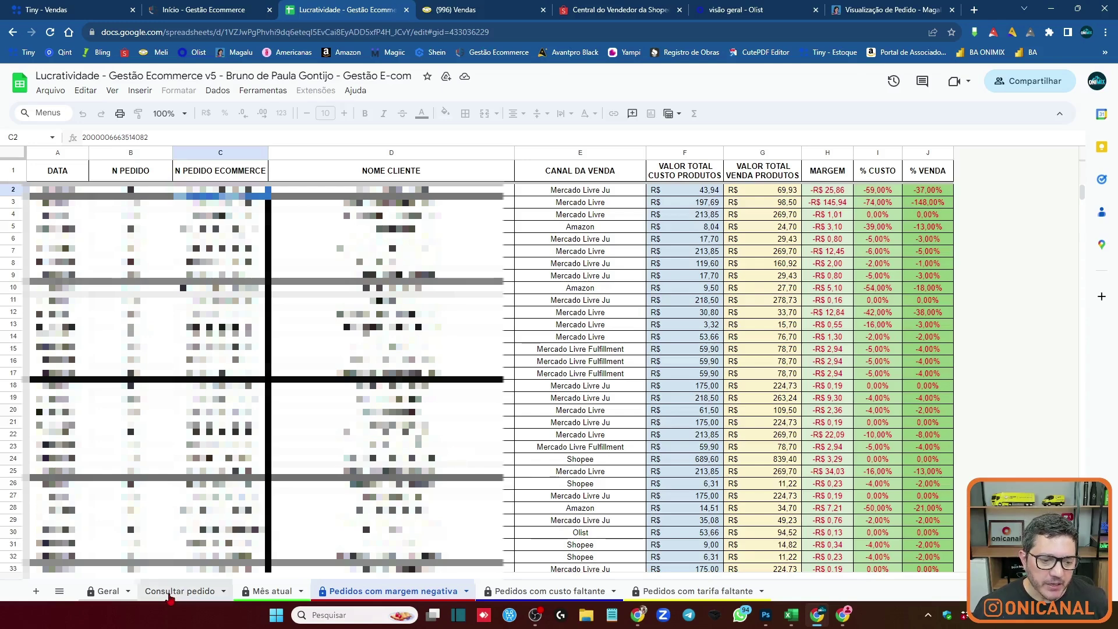
{"action": "left_click", "coordinate": [105, 231]}
{"action": "key", "text": "ctrl+v"}
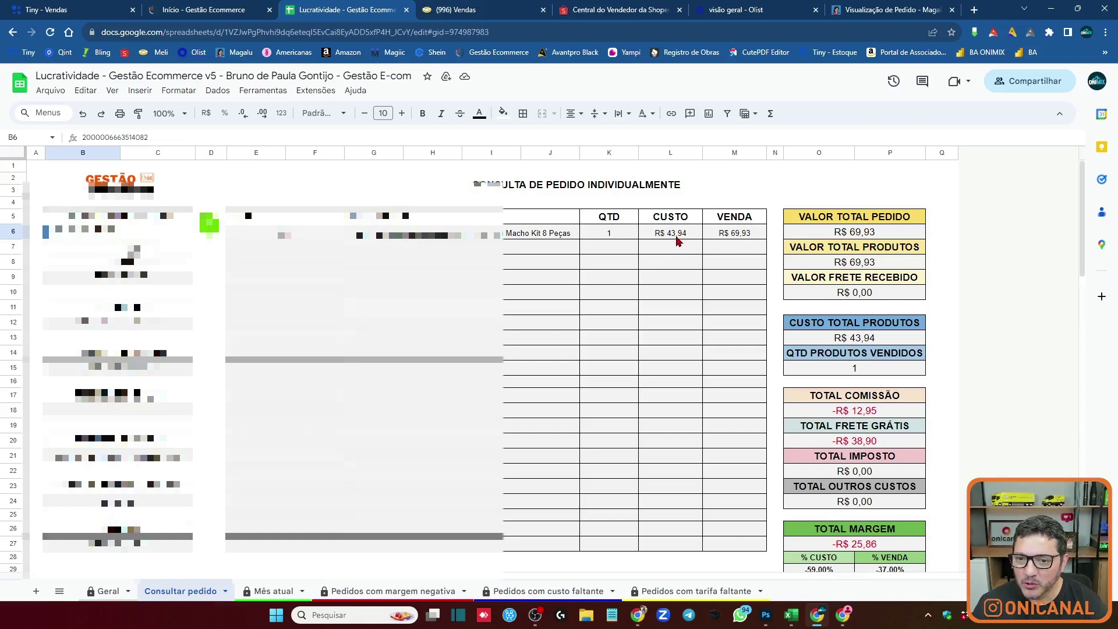
Inspect the order's R$ 69,93 sale value, -R$ 38,90 free-shipping charge and -R$ 25,86 total margin.
{"action": "left_click", "coordinate": [740, 236]}
{"action": "left_click", "coordinate": [899, 444]}
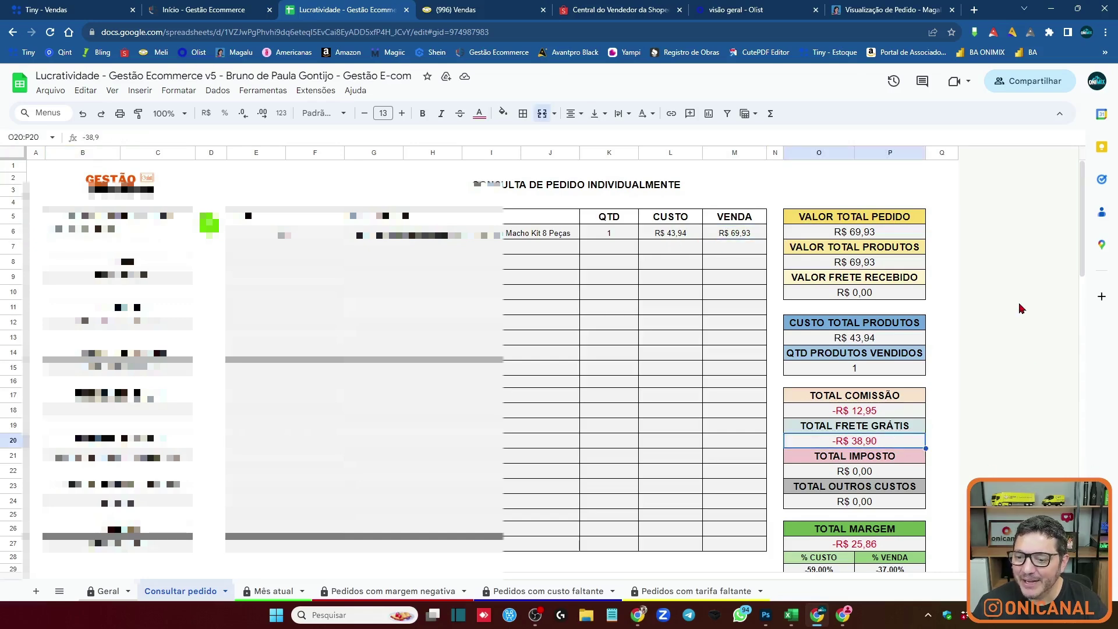
{"action": "scroll", "coordinate": [1021, 309], "scroll_direction": "down", "scroll_amount": 2}
{"action": "left_click", "coordinate": [868, 479]}
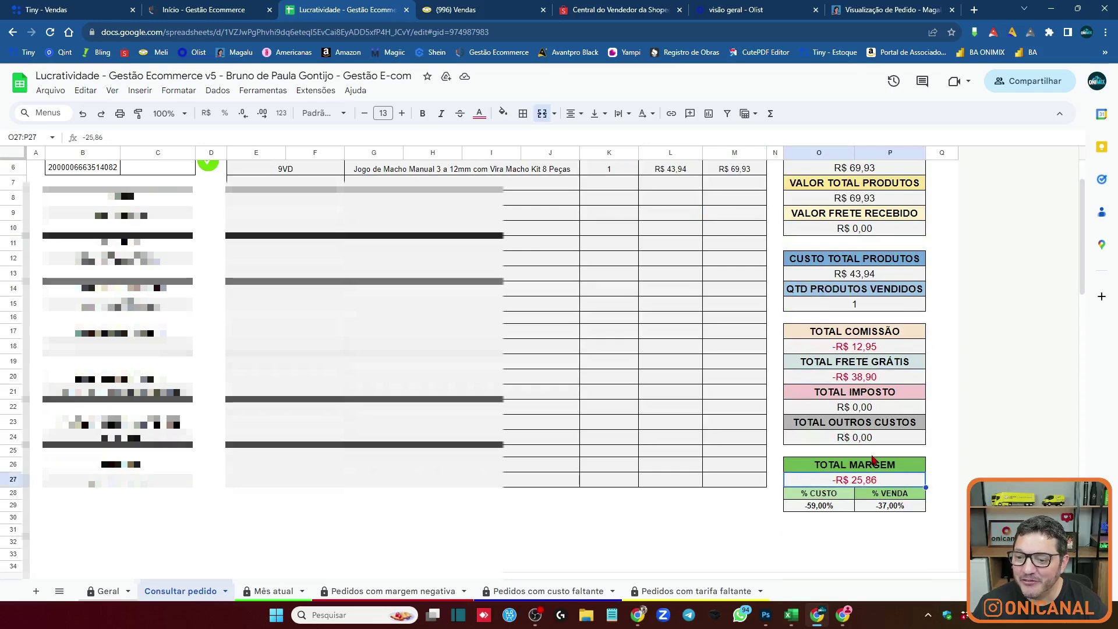
{"action": "scroll", "coordinate": [732, 320], "scroll_direction": "up", "scroll_amount": 2}
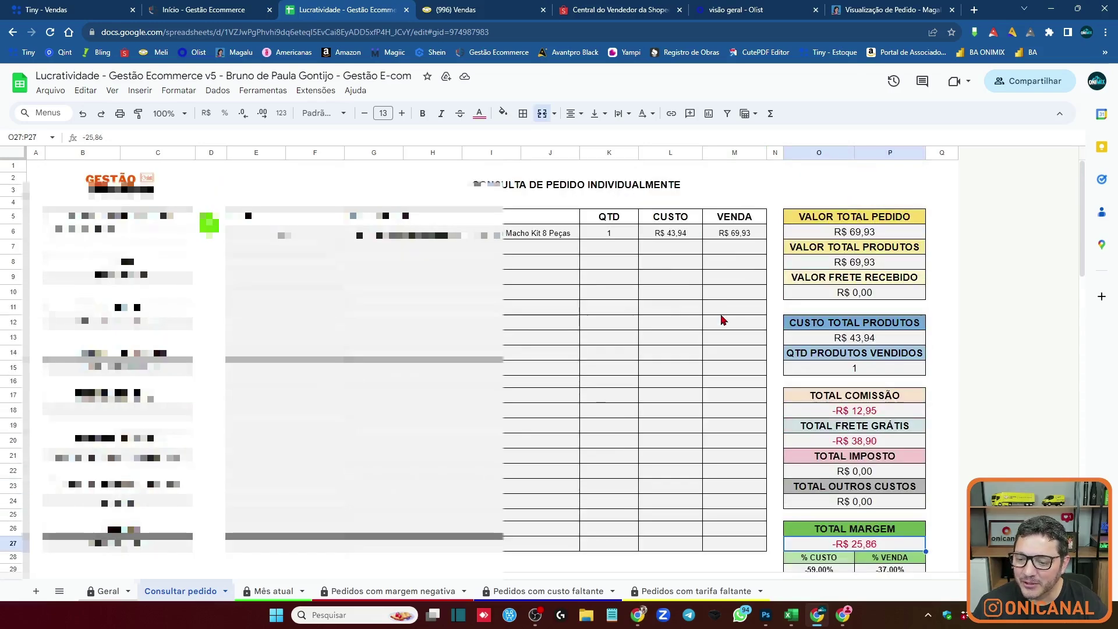
{"action": "left_click", "coordinate": [845, 619]}
{"action": "right_click", "coordinate": [224, 10]}
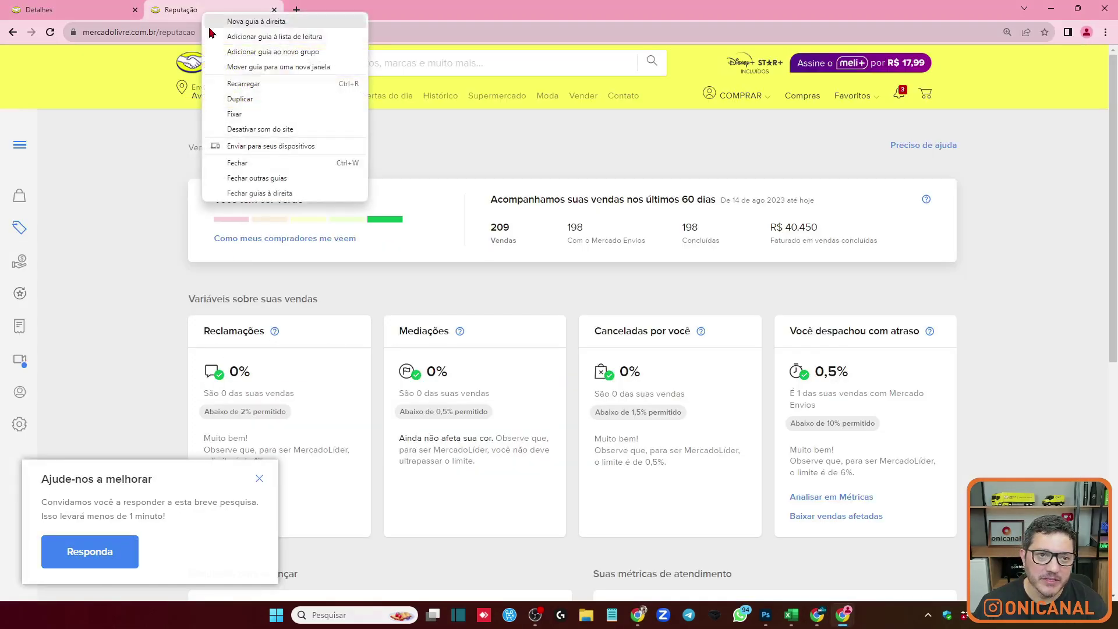
Reload the Reputação page so it shows 211 sales and R$ 41.253 billed, then go to Vendas.
{"action": "left_click", "coordinate": [245, 86]}
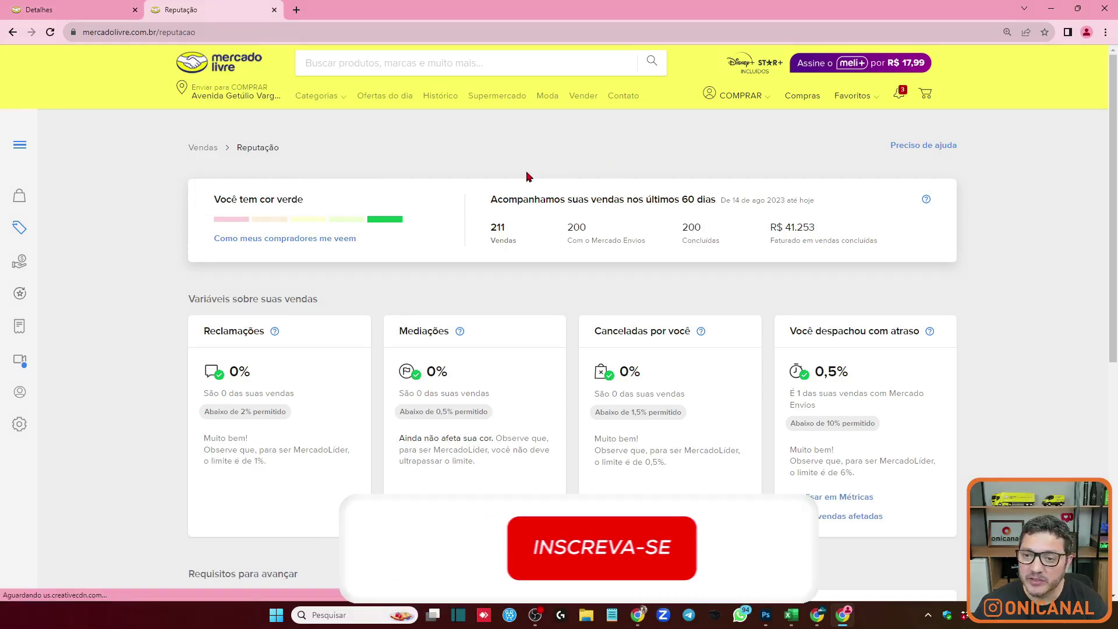
{"action": "scroll", "coordinate": [1032, 180], "scroll_direction": "down", "scroll_amount": 2}
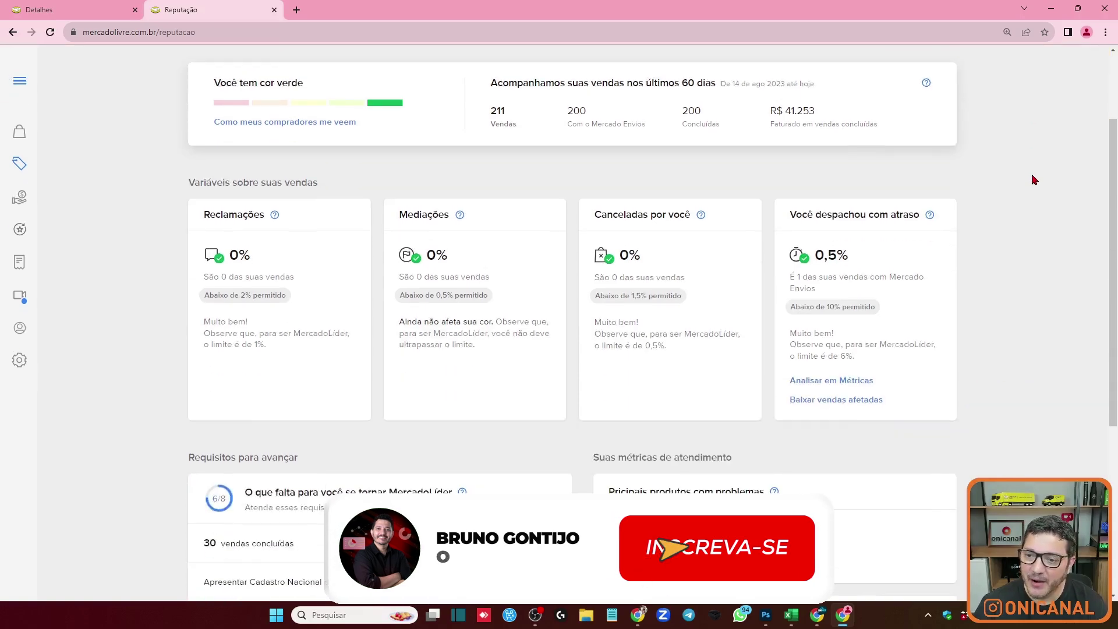
{"action": "scroll", "coordinate": [479, 365], "scroll_direction": "down", "scroll_amount": 4}
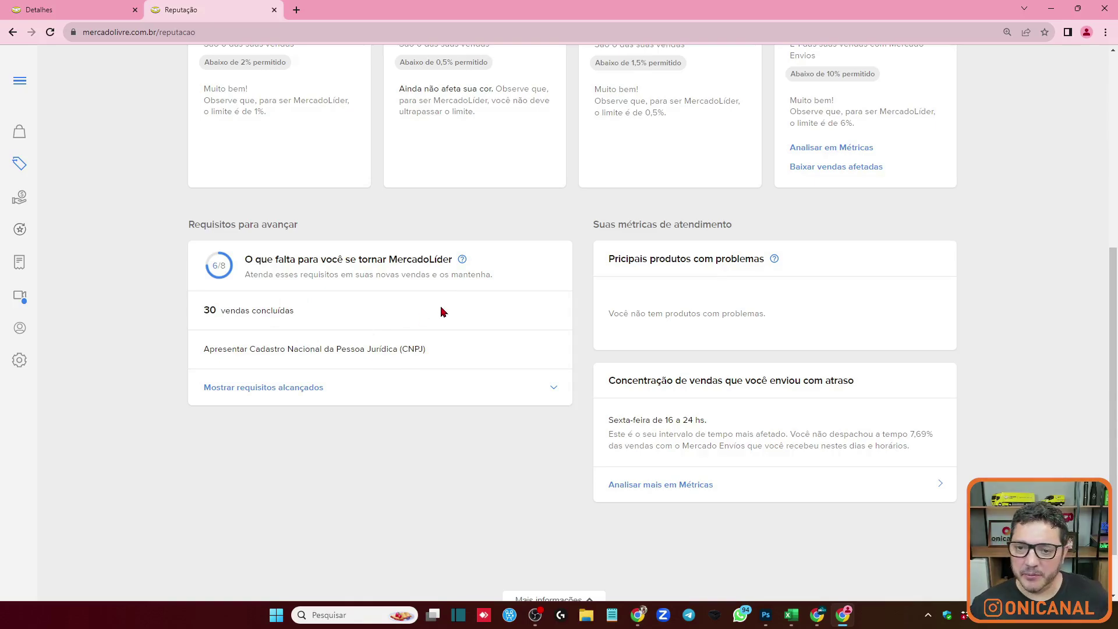
{"action": "scroll", "coordinate": [552, 297], "scroll_direction": "up", "scroll_amount": 5}
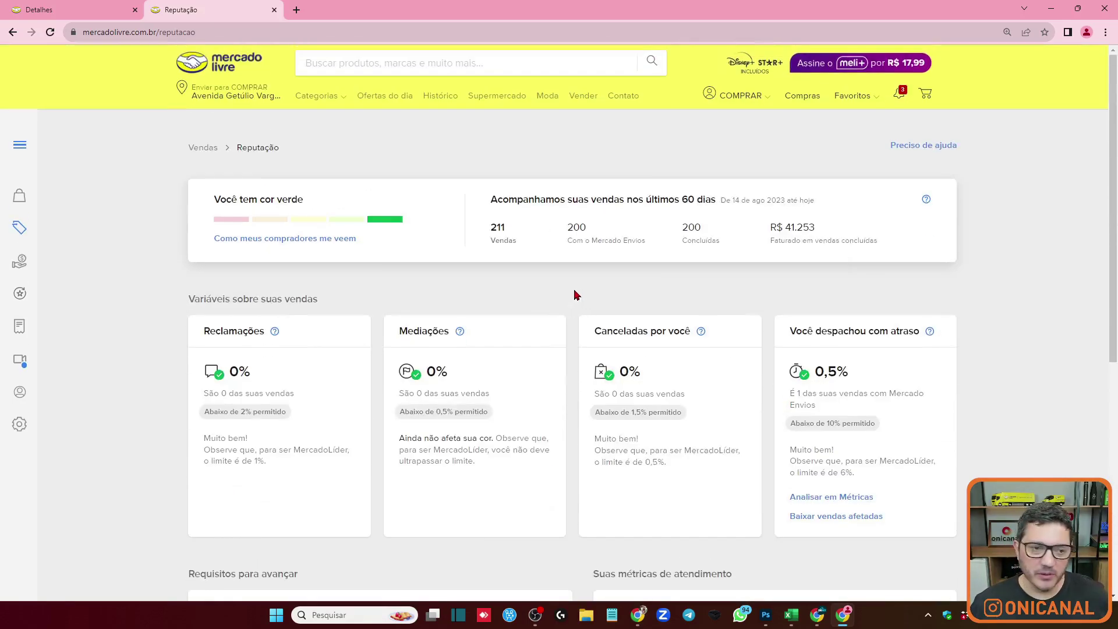
{"action": "mouse_move", "coordinate": [19, 228]}
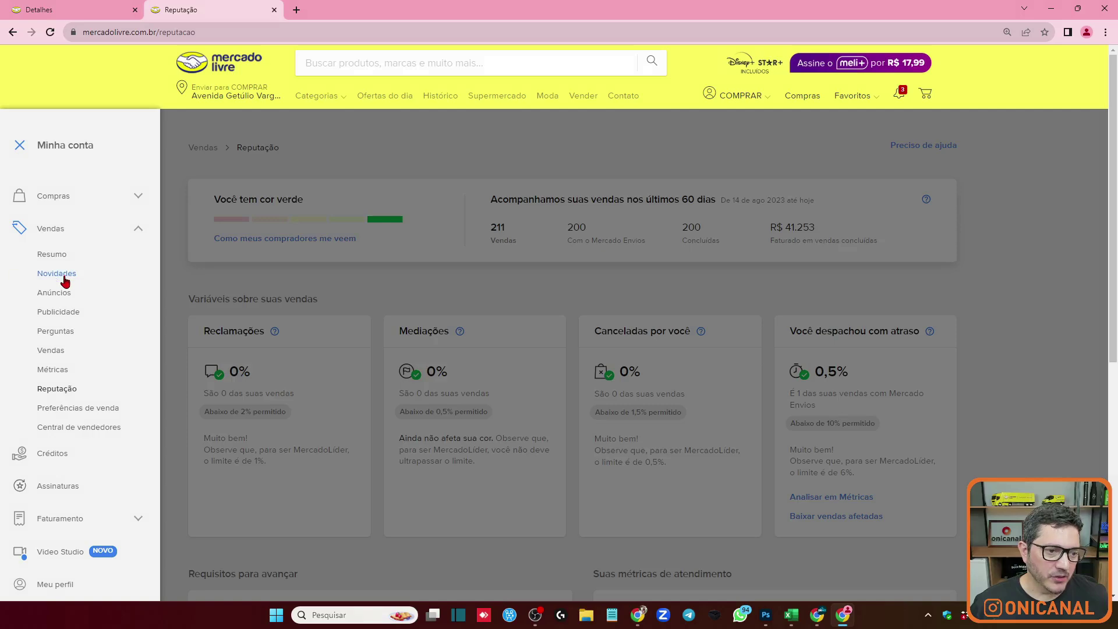
{"action": "left_click", "coordinate": [50, 350]}
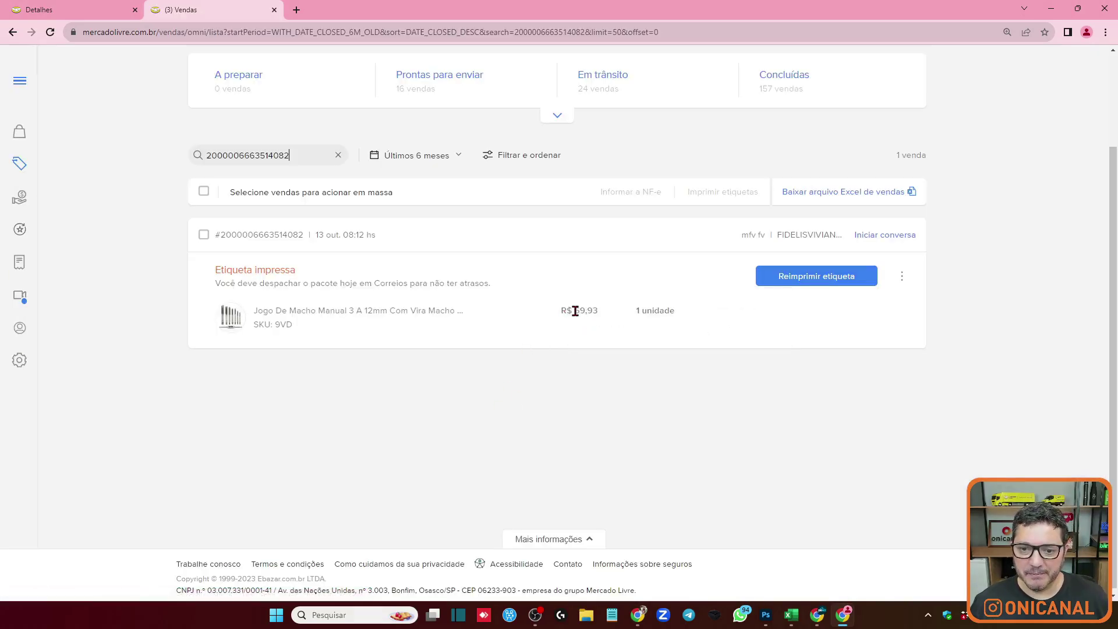
Open the Jogo De Macho Manual sale's details, highlighting 38,90 shipping, 18,08 net total and 69,93 price.
{"action": "left_click", "coordinate": [902, 278]}
{"action": "left_click", "coordinate": [836, 301]}
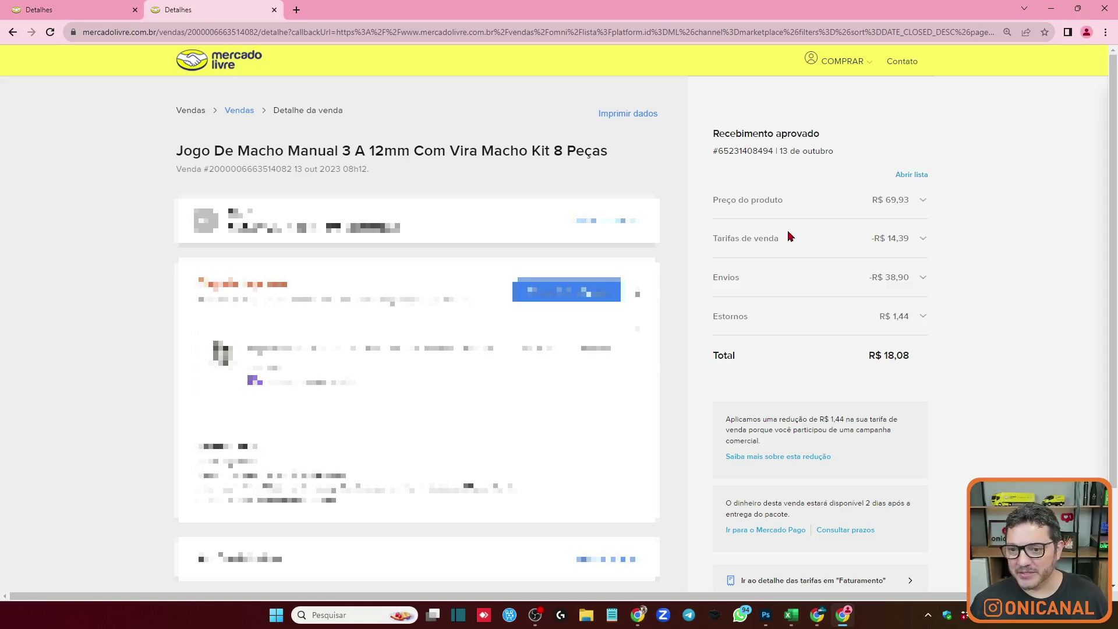
{"action": "left_click_drag", "start_coordinate": [883, 277], "coordinate": [904, 273]}
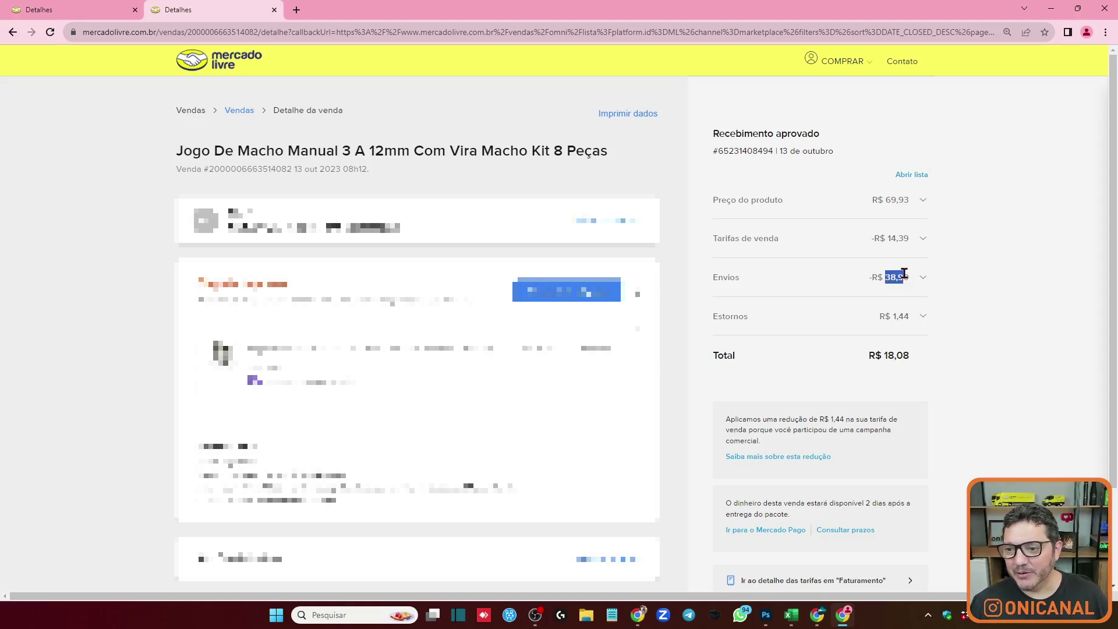
{"action": "left_click", "coordinate": [924, 278]}
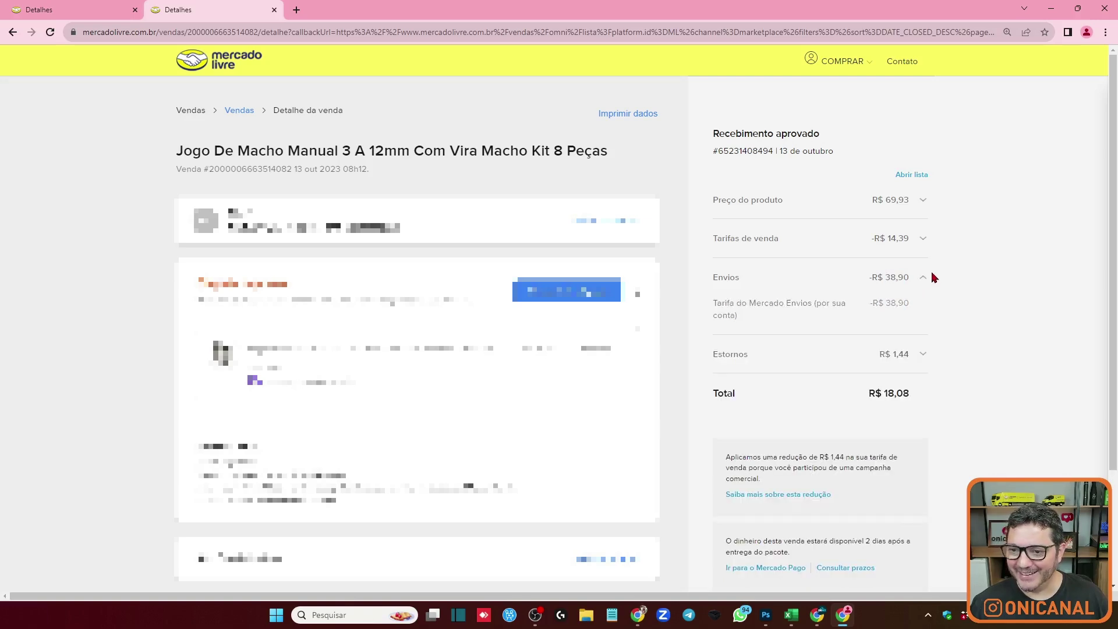
{"action": "left_click_drag", "start_coordinate": [879, 389], "coordinate": [924, 397]}
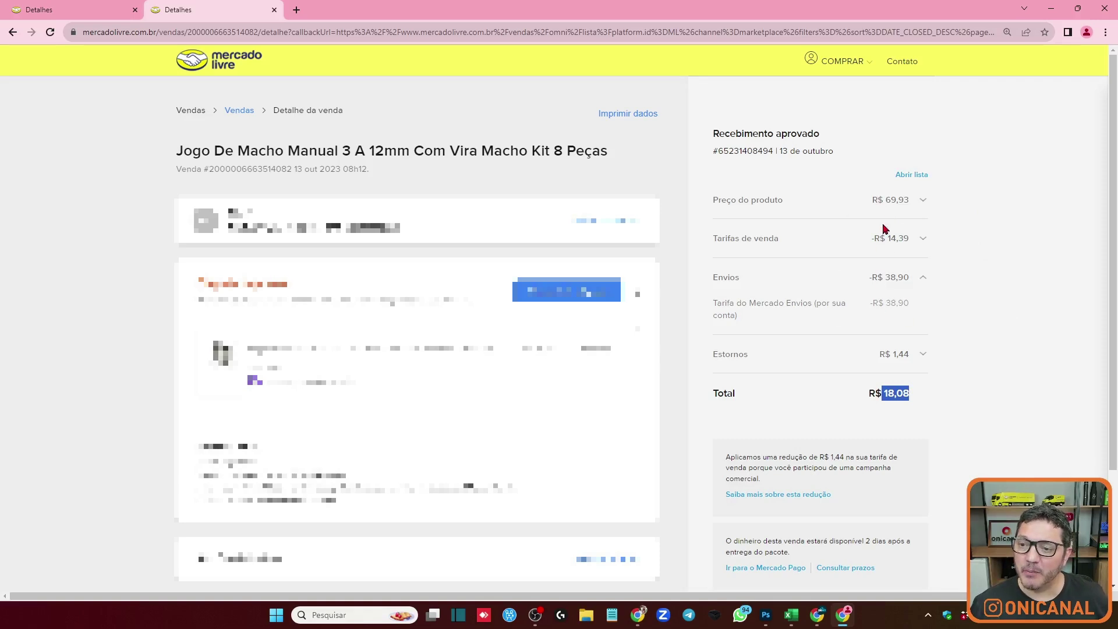
{"action": "left_click_drag", "start_coordinate": [886, 200], "coordinate": [908, 198]}
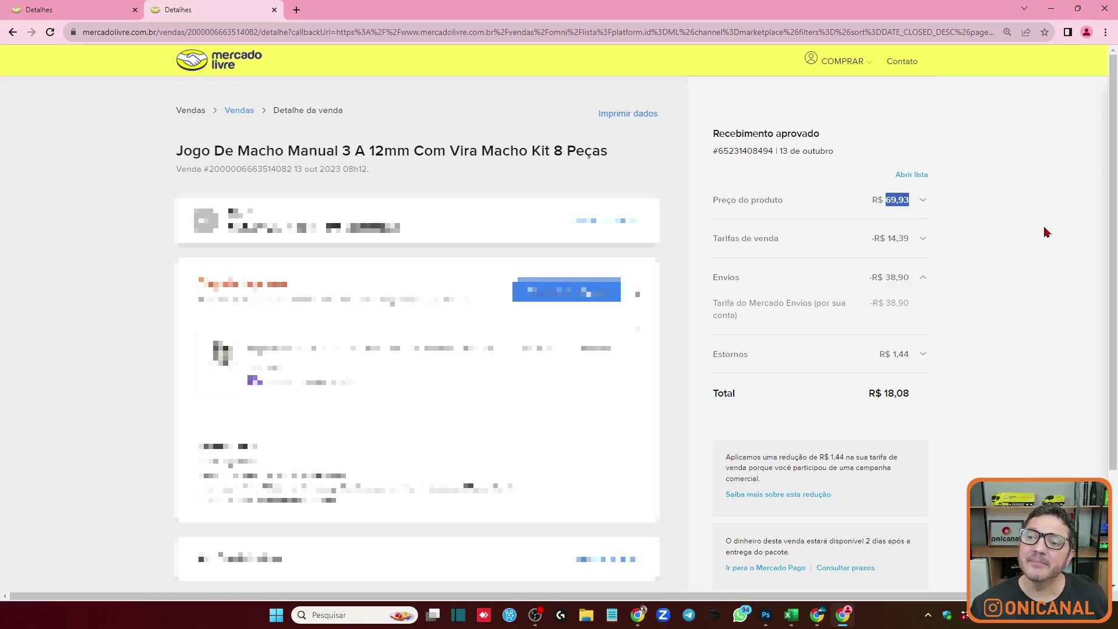
{"action": "left_click", "coordinate": [82, 17]}
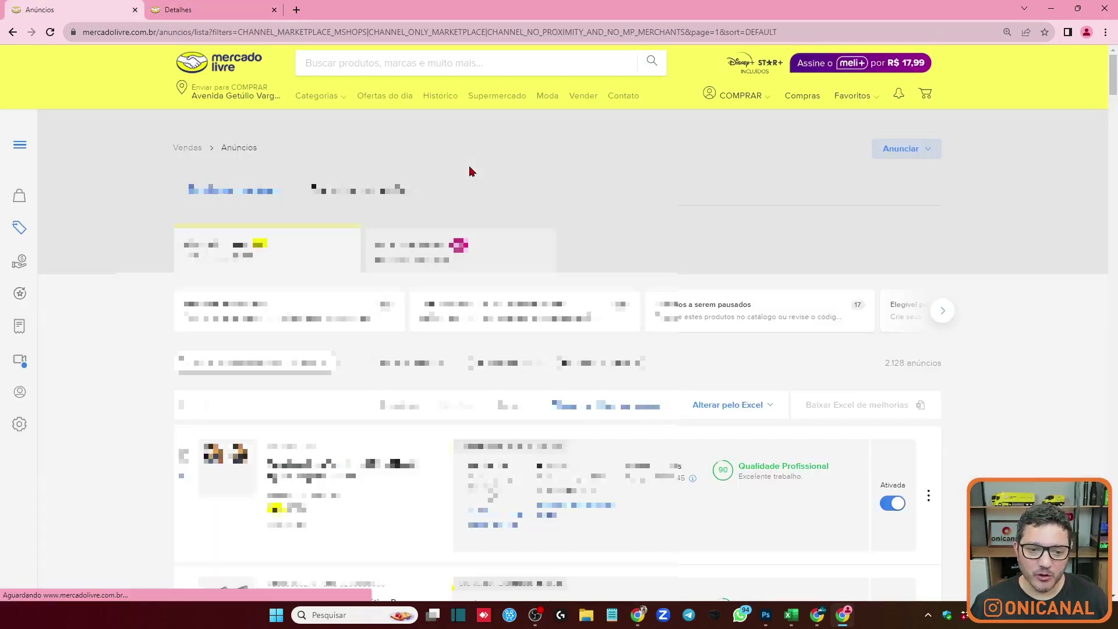
Sort listings by lowest price and filter to Activos con Envío gratis, leaving 542 anúncios.
{"action": "scroll", "coordinate": [472, 171], "scroll_direction": "down", "scroll_amount": 1}
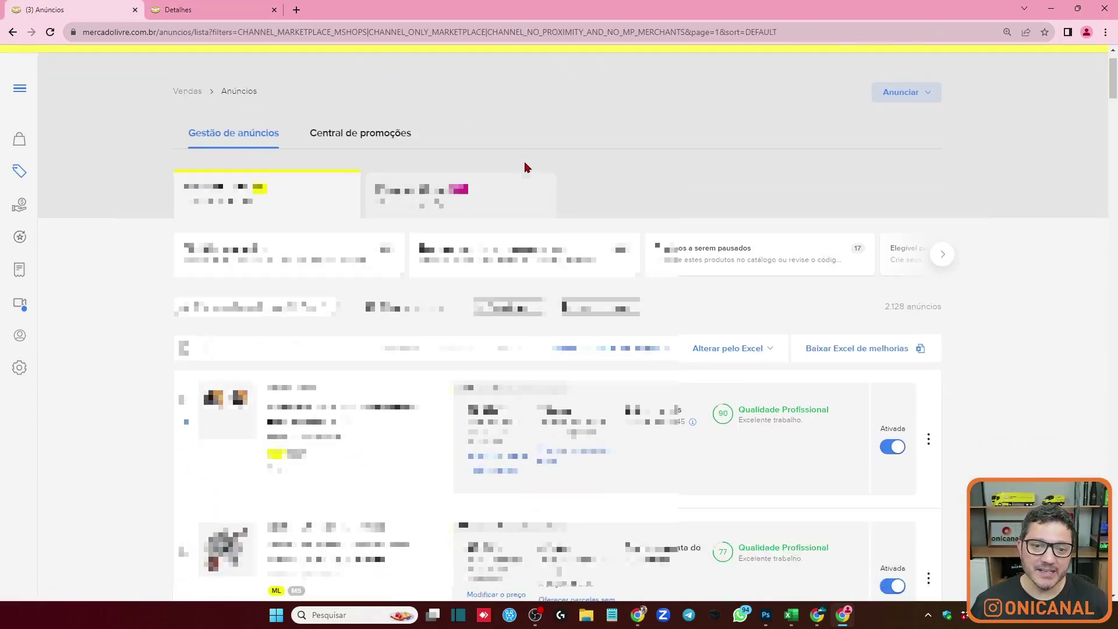
{"action": "scroll", "coordinate": [524, 162], "scroll_direction": "down", "scroll_amount": 1}
{"action": "left_click", "coordinate": [450, 238]}
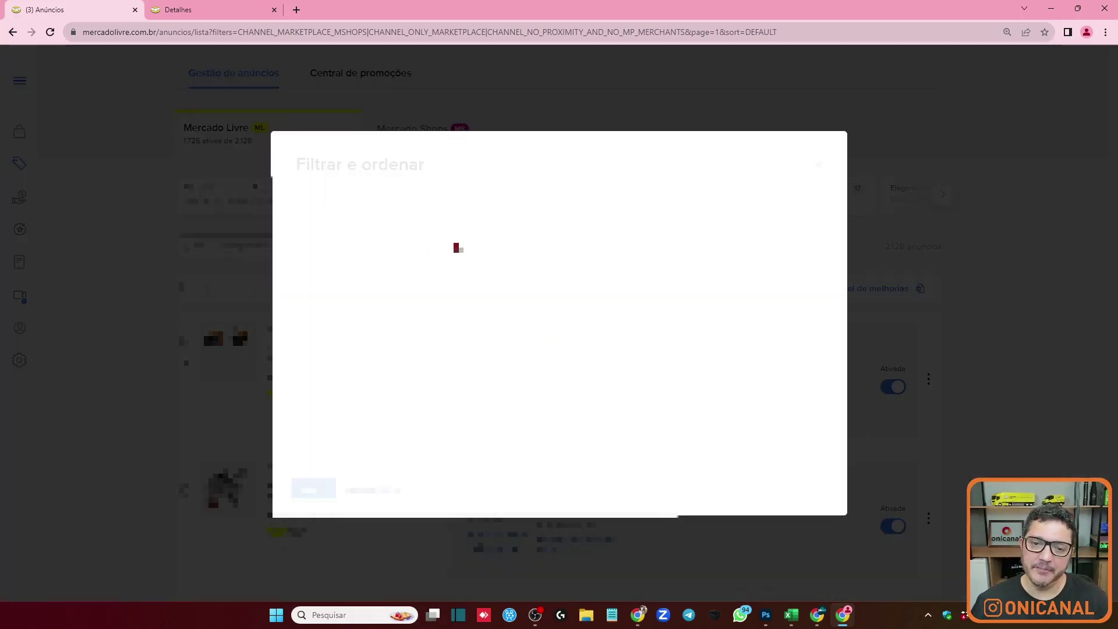
{"action": "left_click", "coordinate": [457, 281]}
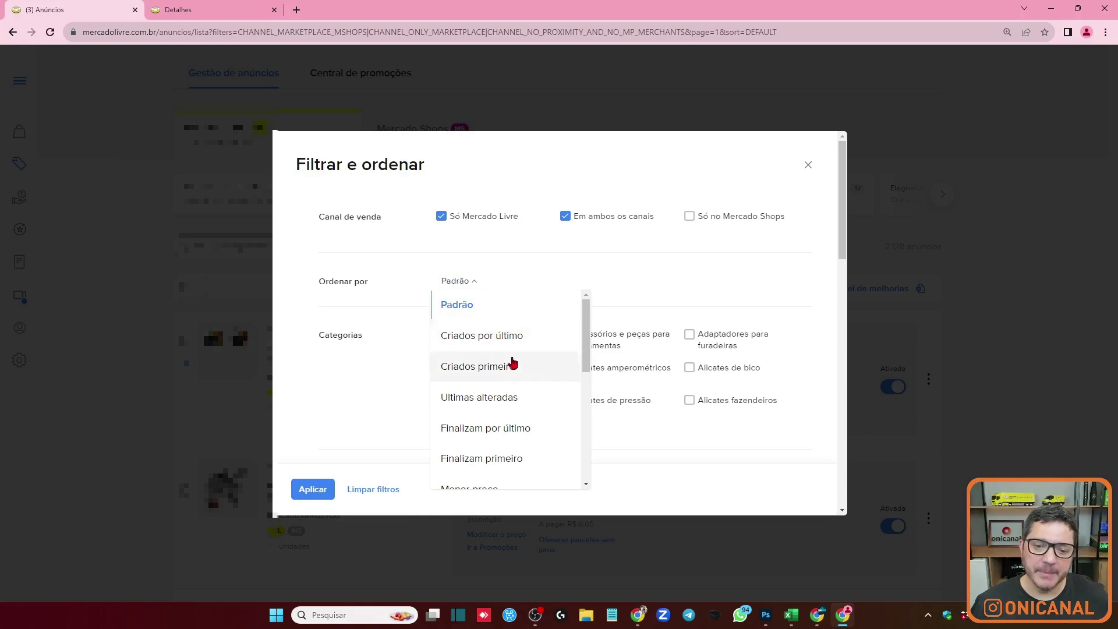
{"action": "scroll", "coordinate": [513, 362], "scroll_direction": "down", "scroll_amount": 1}
{"action": "scroll", "coordinate": [513, 362], "scroll_direction": "down", "scroll_amount": 2}
{"action": "left_click", "coordinate": [469, 317]}
{"action": "scroll", "coordinate": [407, 279], "scroll_direction": "down", "scroll_amount": 1}
{"action": "scroll", "coordinate": [400, 274], "scroll_direction": "down", "scroll_amount": 3}
{"action": "scroll", "coordinate": [604, 303], "scroll_direction": "down", "scroll_amount": 1}
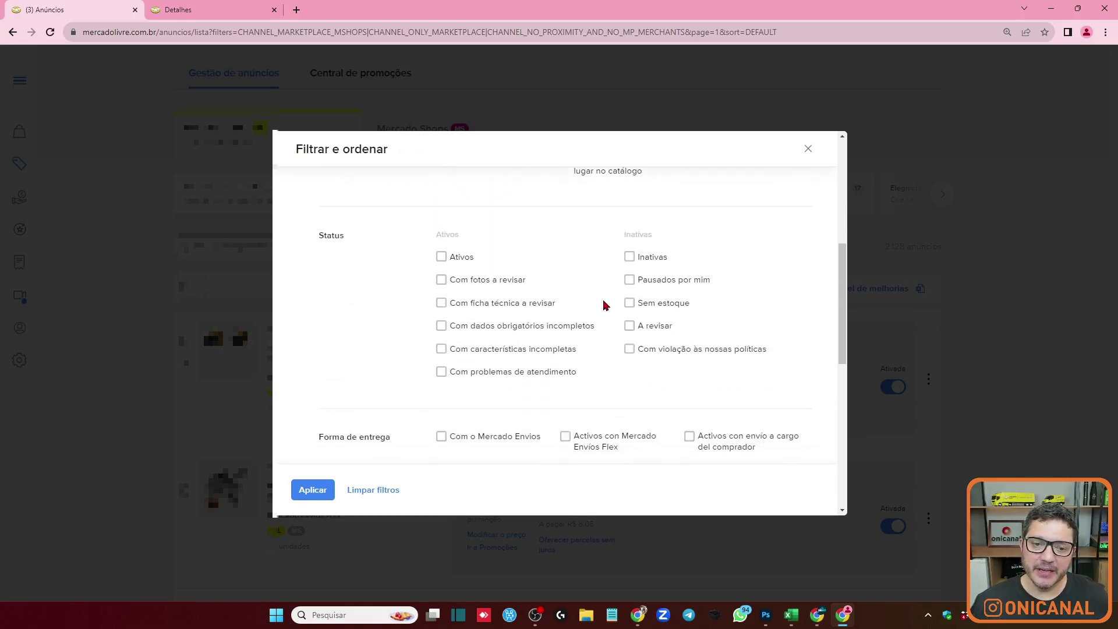
{"action": "scroll", "coordinate": [495, 338], "scroll_direction": "down", "scroll_amount": 2}
{"action": "left_click", "coordinate": [441, 353]}
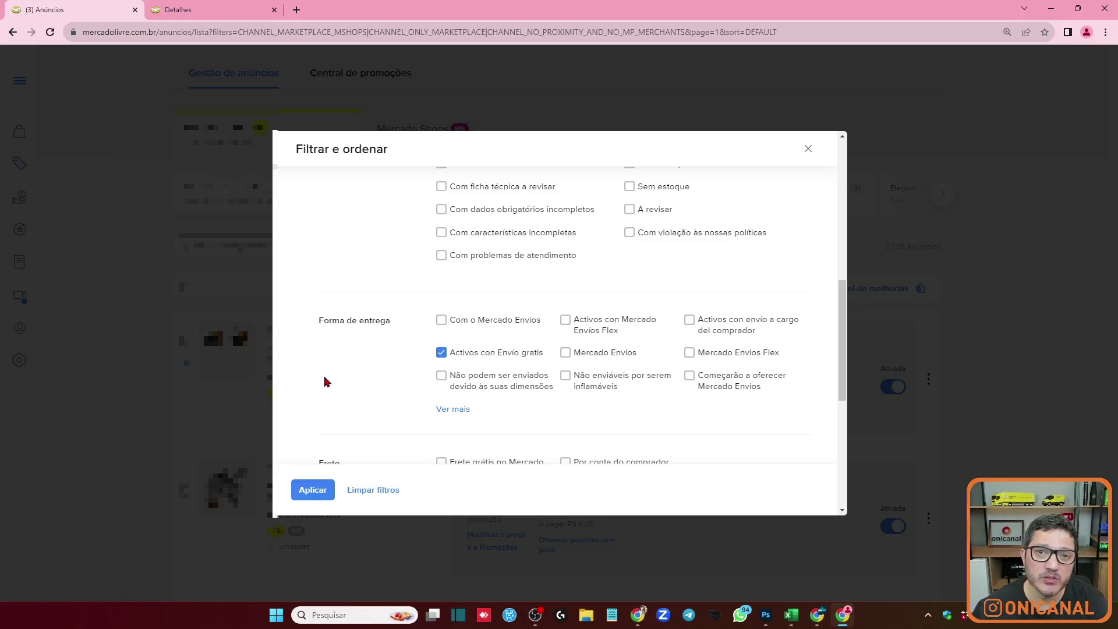
{"action": "left_click", "coordinate": [313, 490]}
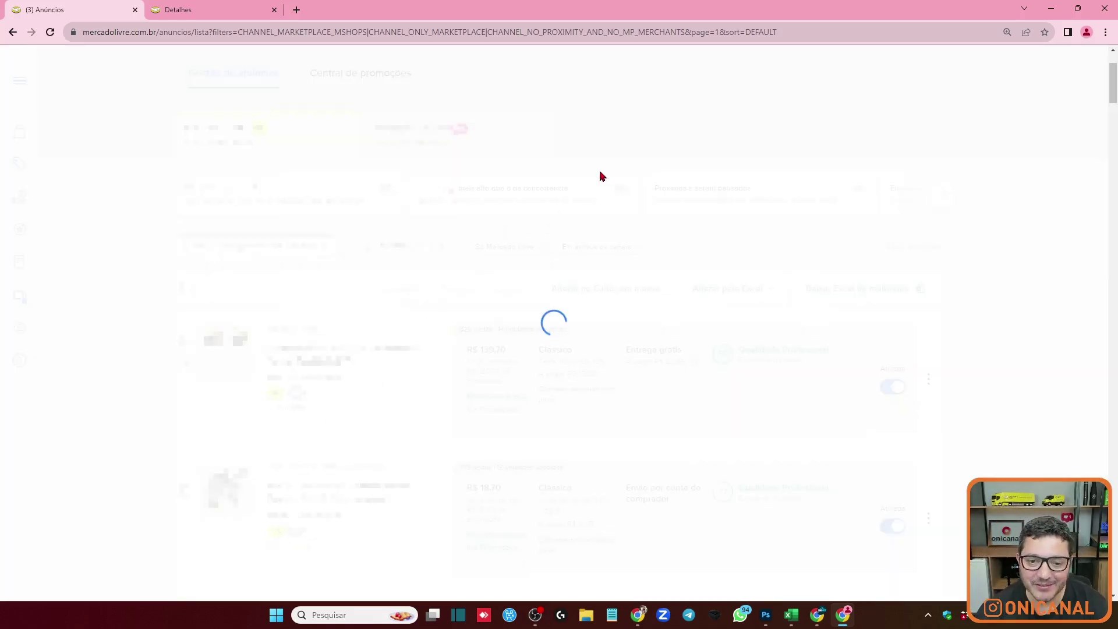
{"action": "scroll", "coordinate": [616, 165], "scroll_direction": "down", "scroll_amount": 2}
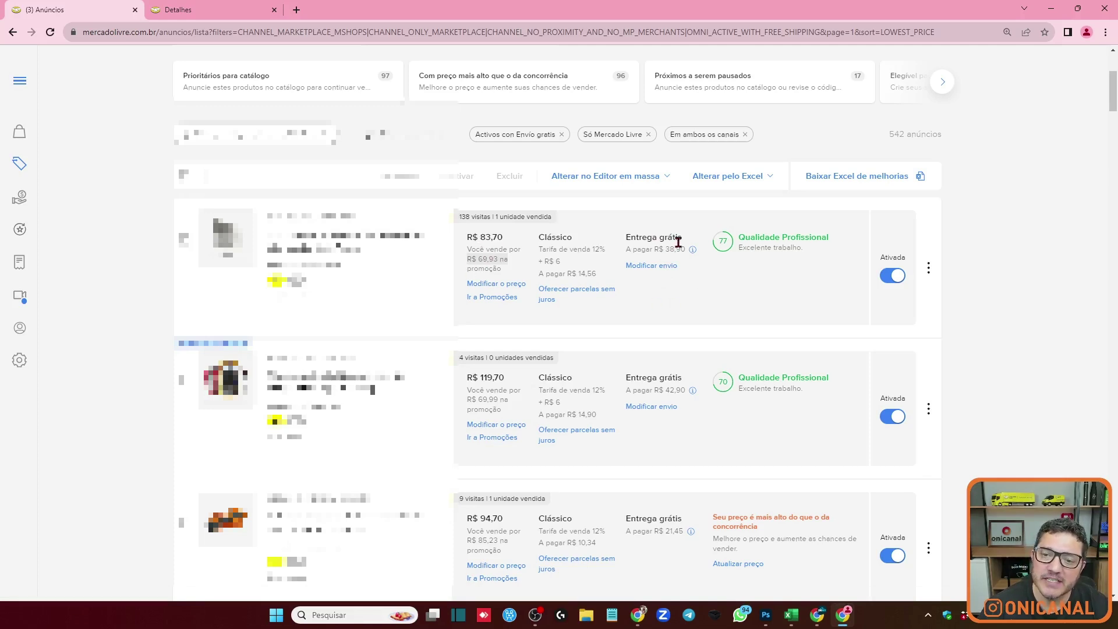
Highlight the first listing's R$ 38,90 shipping cost and open its Modificar envio settings.
{"action": "left_click_drag", "start_coordinate": [656, 249], "coordinate": [687, 251]}
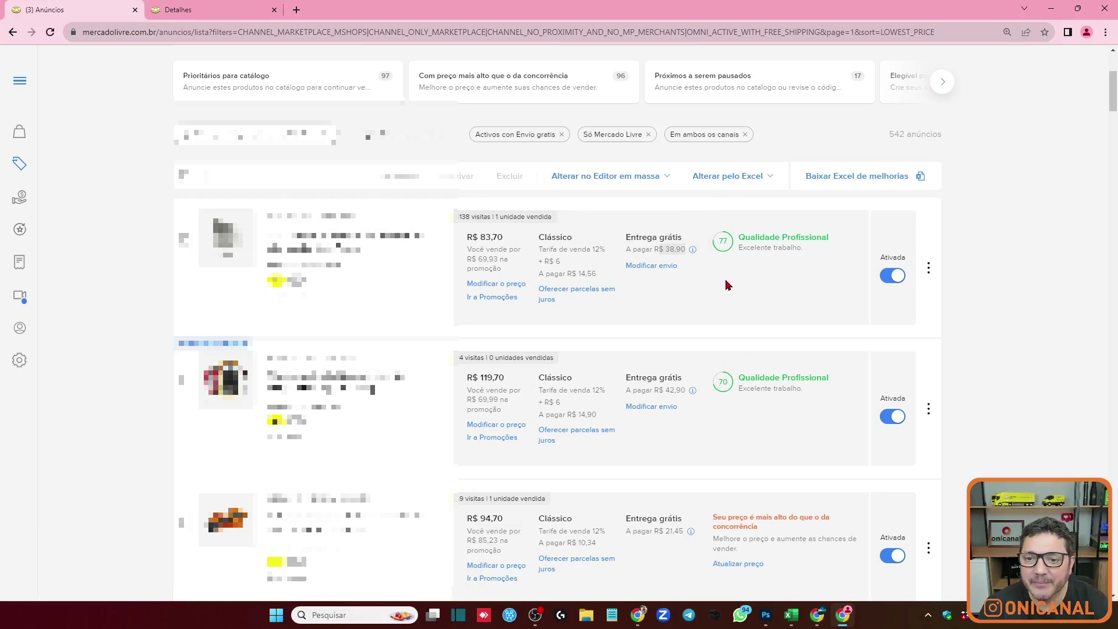
{"action": "left_click", "coordinate": [653, 266]}
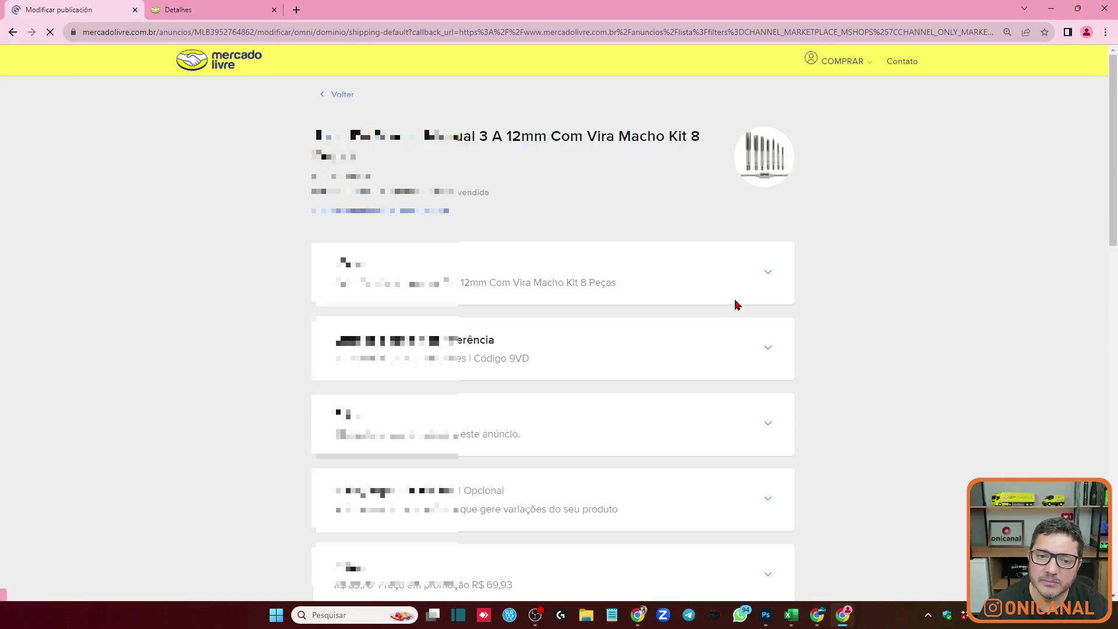
Set the R$ 83,70 Jogo De Macho listing to 'Não oferecer frete grátis' and re-sort by Menor preço.
{"action": "left_click", "coordinate": [225, 392]}
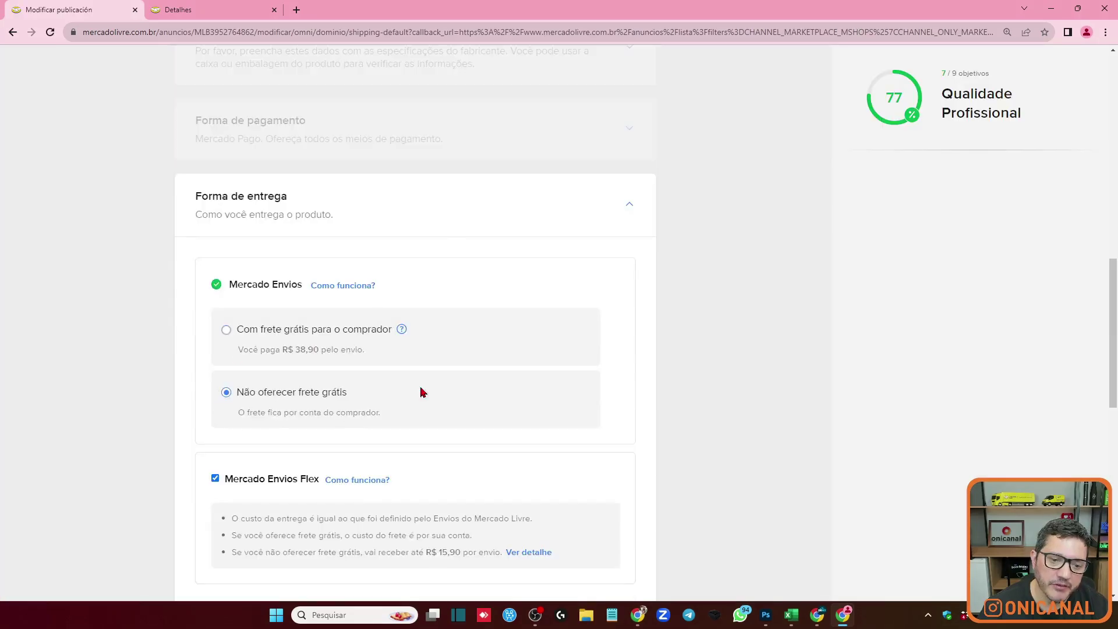
{"action": "scroll", "coordinate": [692, 306], "scroll_direction": "down", "scroll_amount": 10}
{"action": "scroll", "coordinate": [691, 307], "scroll_direction": "up", "scroll_amount": 5}
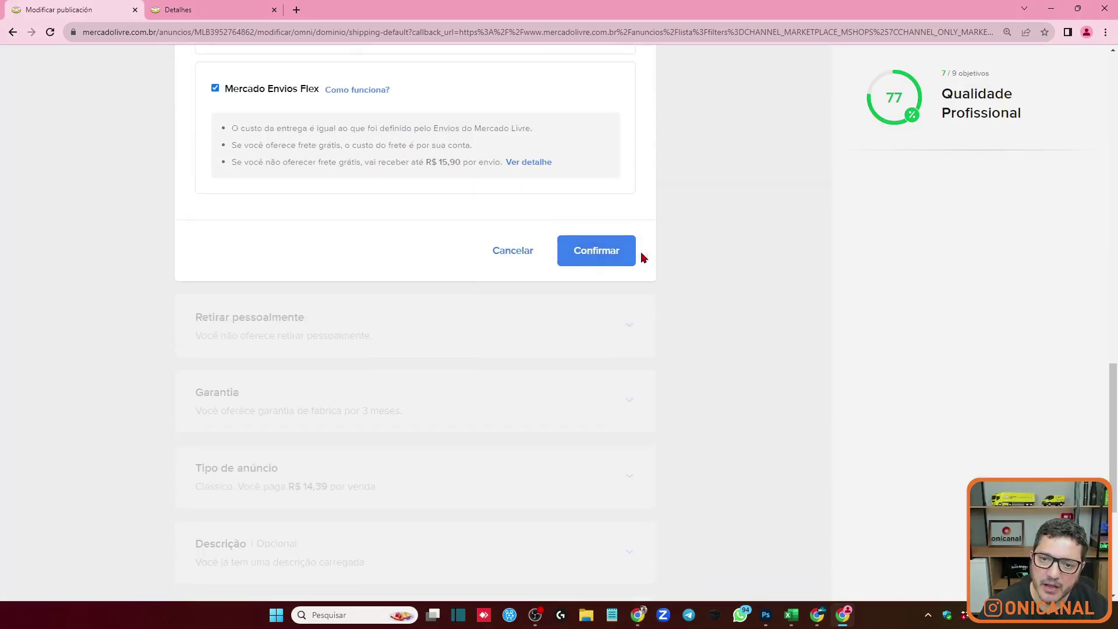
{"action": "left_click", "coordinate": [596, 250]}
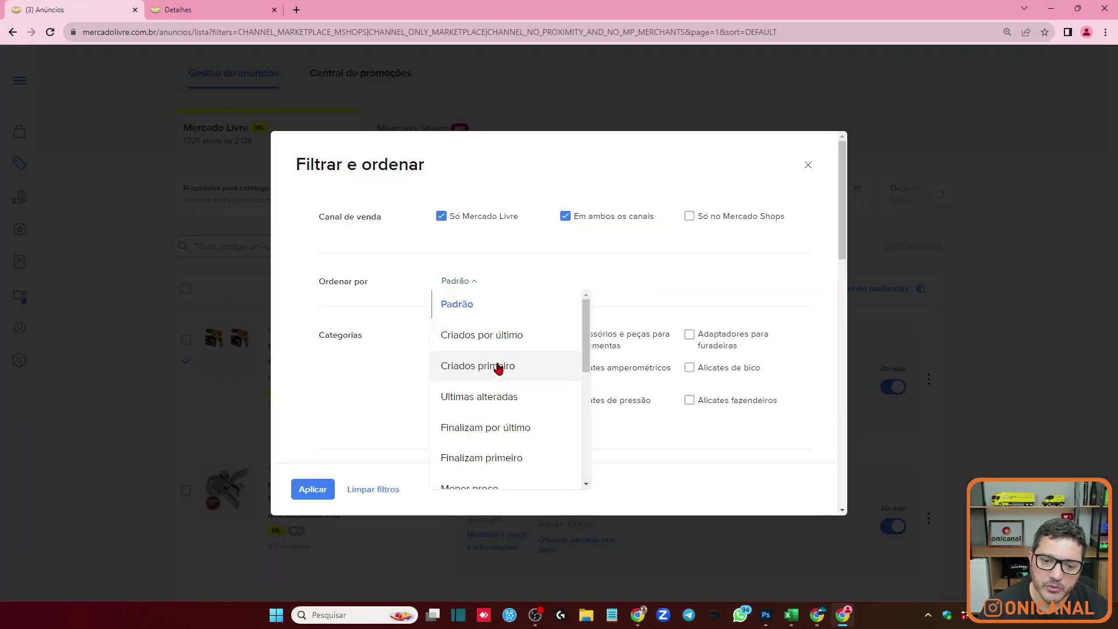
{"action": "scroll", "coordinate": [497, 367], "scroll_direction": "down", "scroll_amount": 1}
{"action": "left_click", "coordinate": [553, 434]}
{"action": "scroll", "coordinate": [406, 319], "scroll_direction": "down", "scroll_amount": 5}
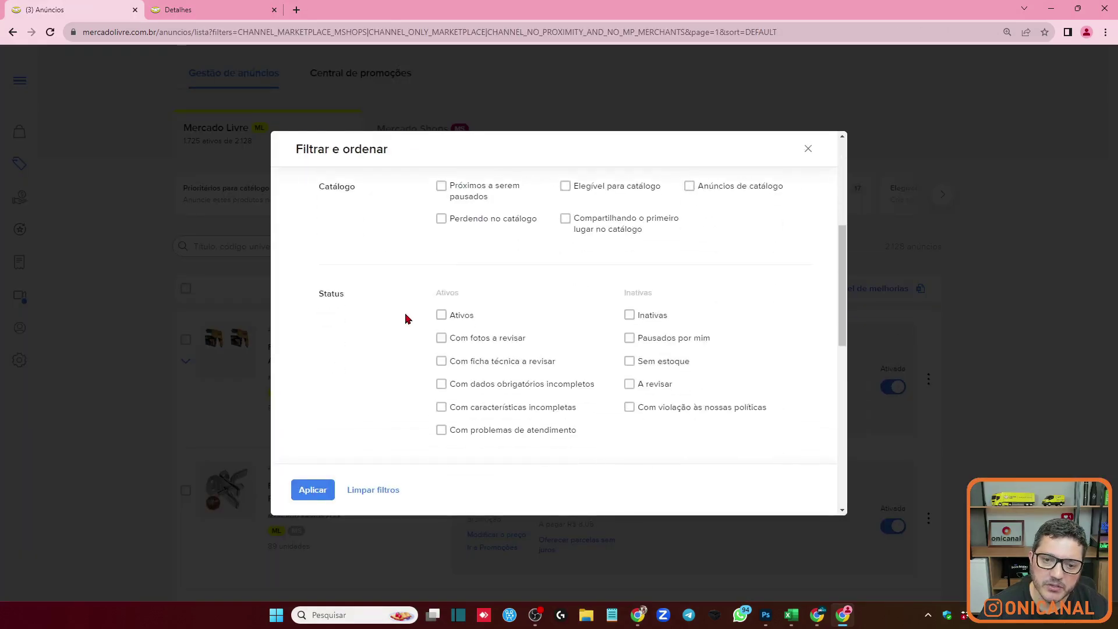
{"action": "scroll", "coordinate": [425, 315], "scroll_direction": "down", "scroll_amount": 1}
{"action": "scroll", "coordinate": [424, 316], "scroll_direction": "down", "scroll_amount": 1}
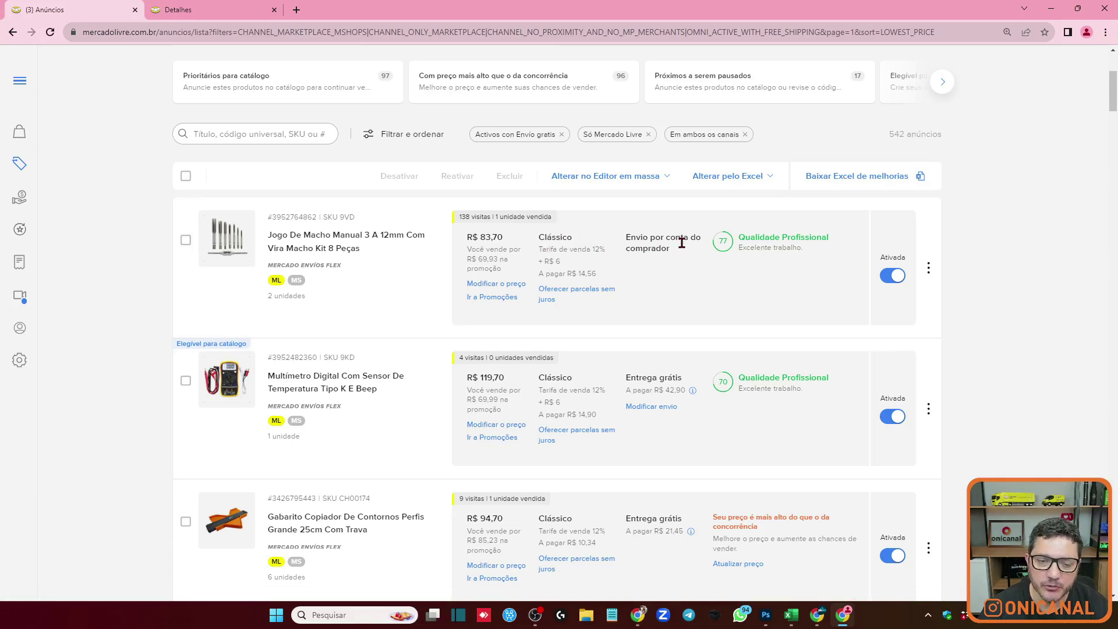
Review the second listing's price, sale fee and shipping cost.
{"action": "scroll", "coordinate": [681, 242], "scroll_direction": "down", "scroll_amount": 1}
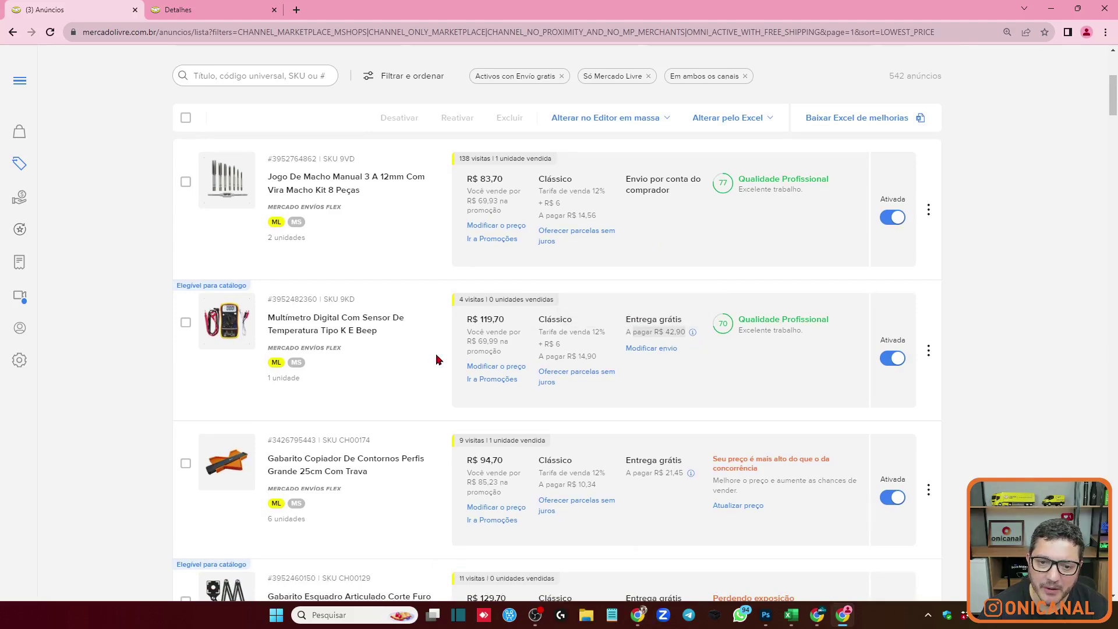
{"action": "left_click_drag", "start_coordinate": [477, 317], "coordinate": [701, 350]}
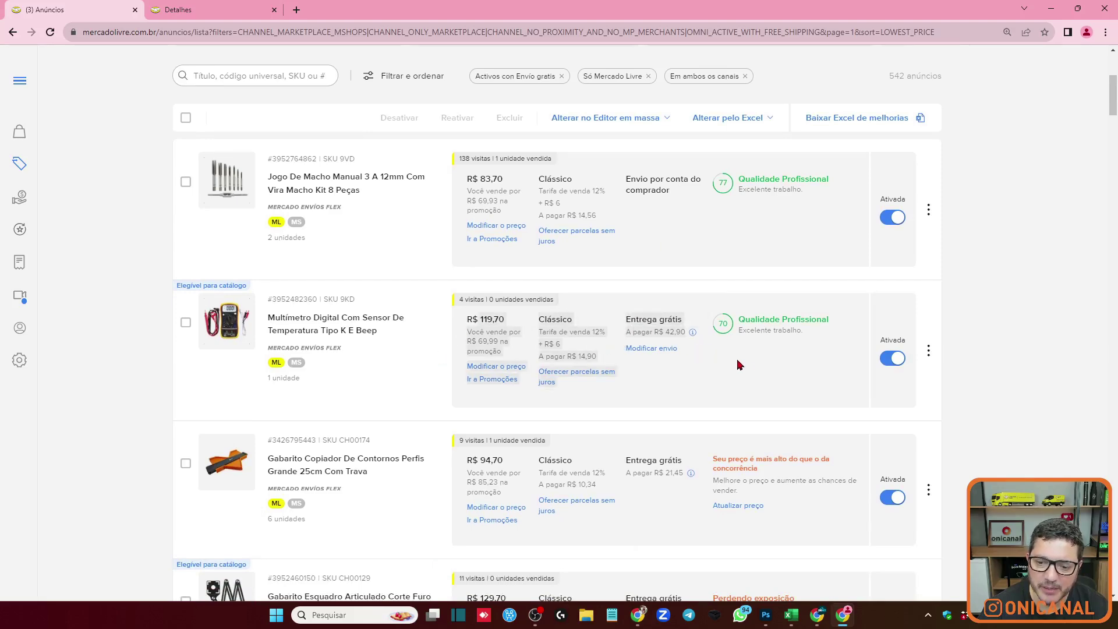
{"action": "scroll", "coordinate": [704, 232], "scroll_direction": "down", "scroll_amount": 1}
{"action": "scroll", "coordinate": [676, 278], "scroll_direction": "up", "scroll_amount": 2}
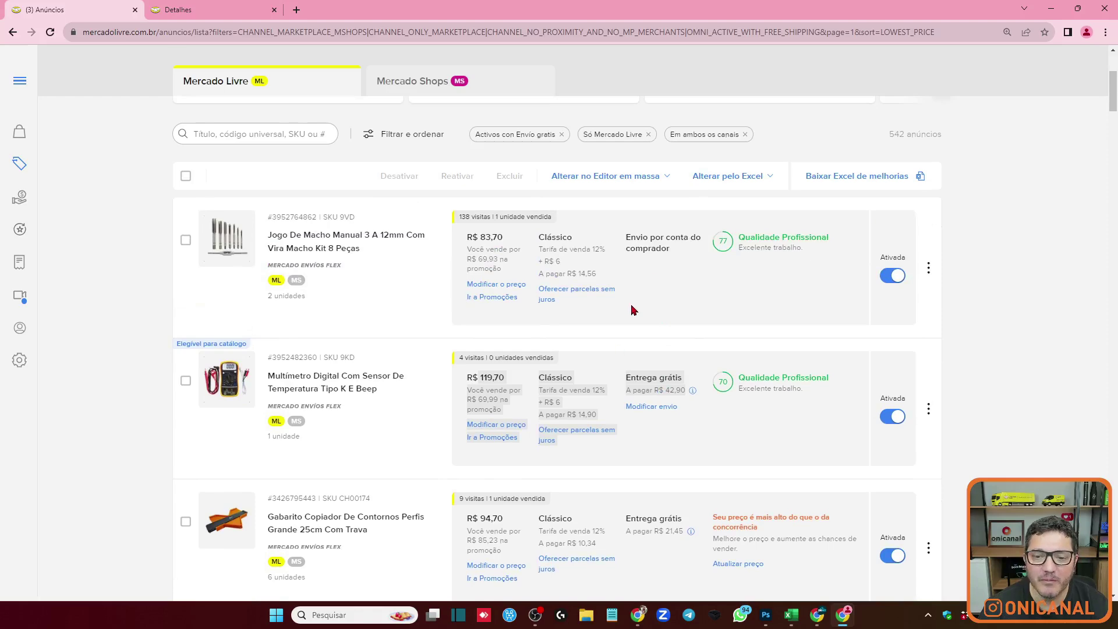
{"action": "scroll", "coordinate": [631, 304], "scroll_direction": "down", "scroll_amount": 3}
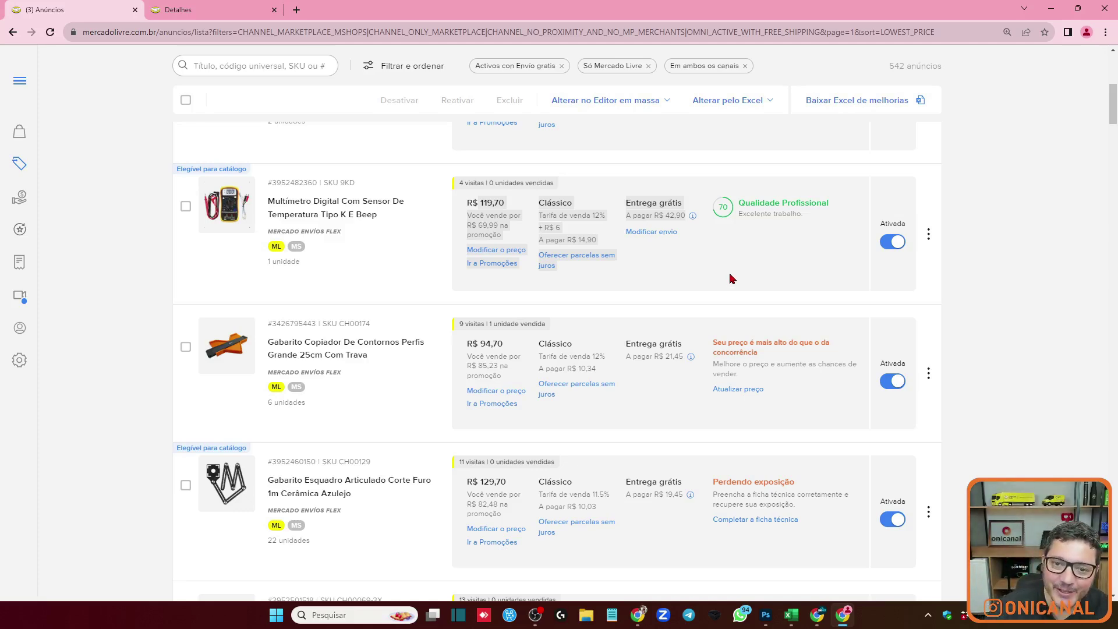
{"action": "scroll", "coordinate": [722, 256], "scroll_direction": "down", "scroll_amount": 2}
{"action": "scroll", "coordinate": [707, 238], "scroll_direction": "down", "scroll_amount": 2}
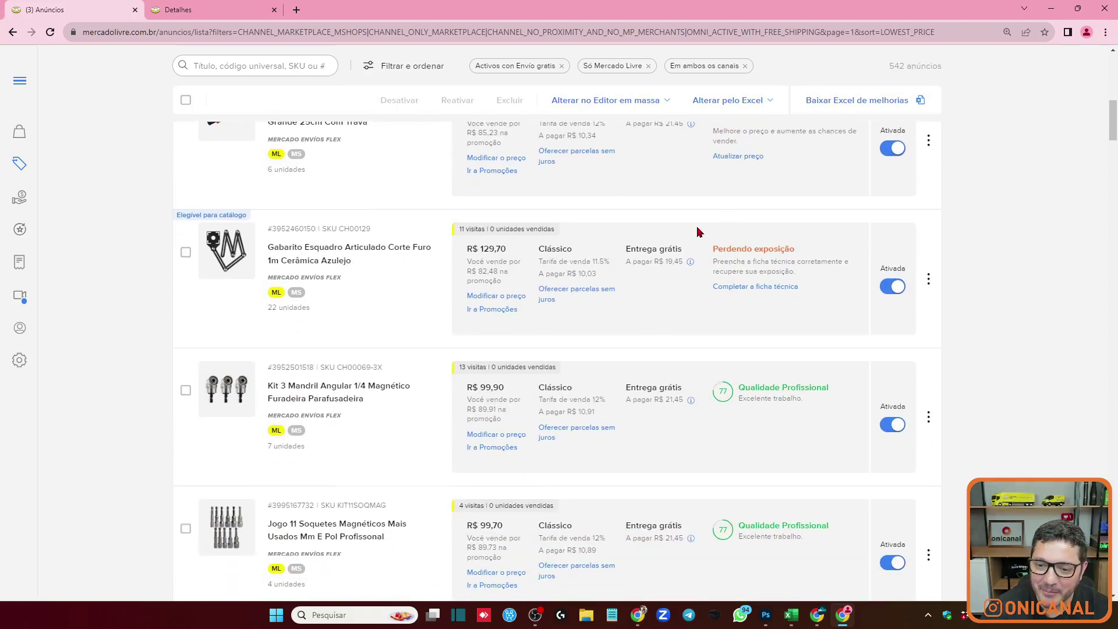
{"action": "scroll", "coordinate": [699, 279], "scroll_direction": "up", "scroll_amount": 7}
{"action": "scroll", "coordinate": [704, 331], "scroll_direction": "down", "scroll_amount": 1}
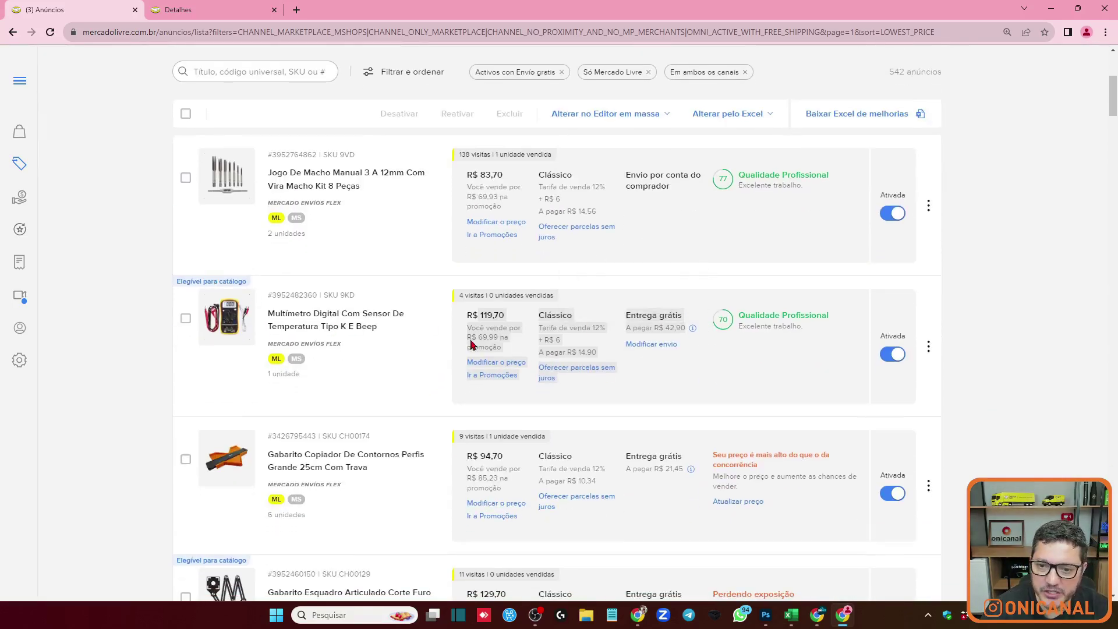
Set the R$ 119,70 Multímetro Digital listing to 'Não oferecer frete grátis' and confirm.
{"action": "left_click", "coordinate": [651, 345]}
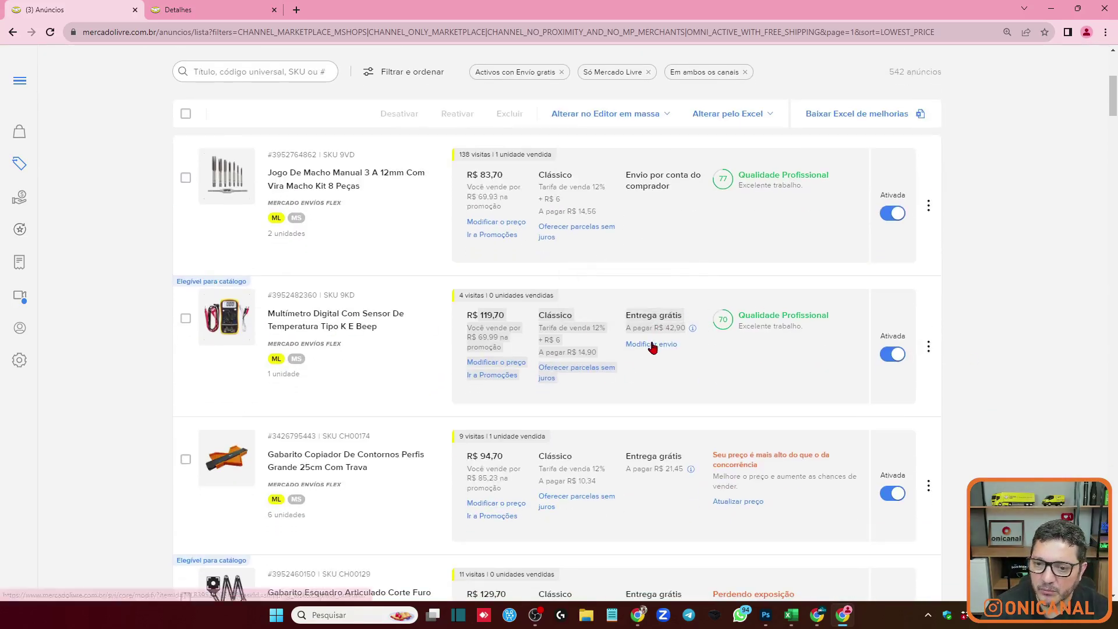
{"action": "left_click", "coordinate": [228, 314]}
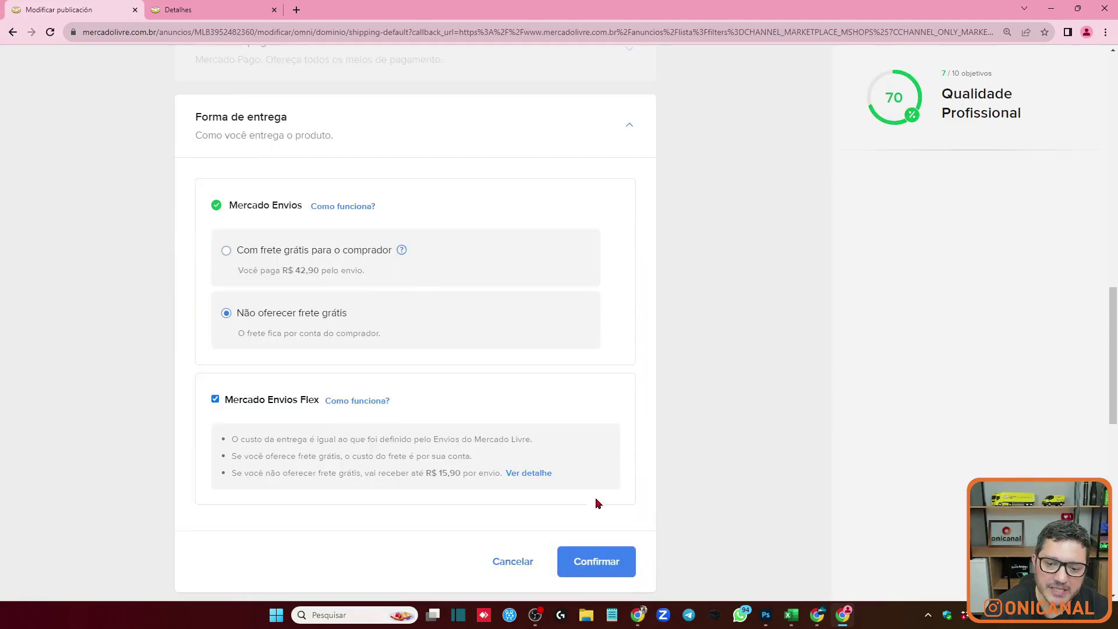
{"action": "left_click", "coordinate": [611, 562]}
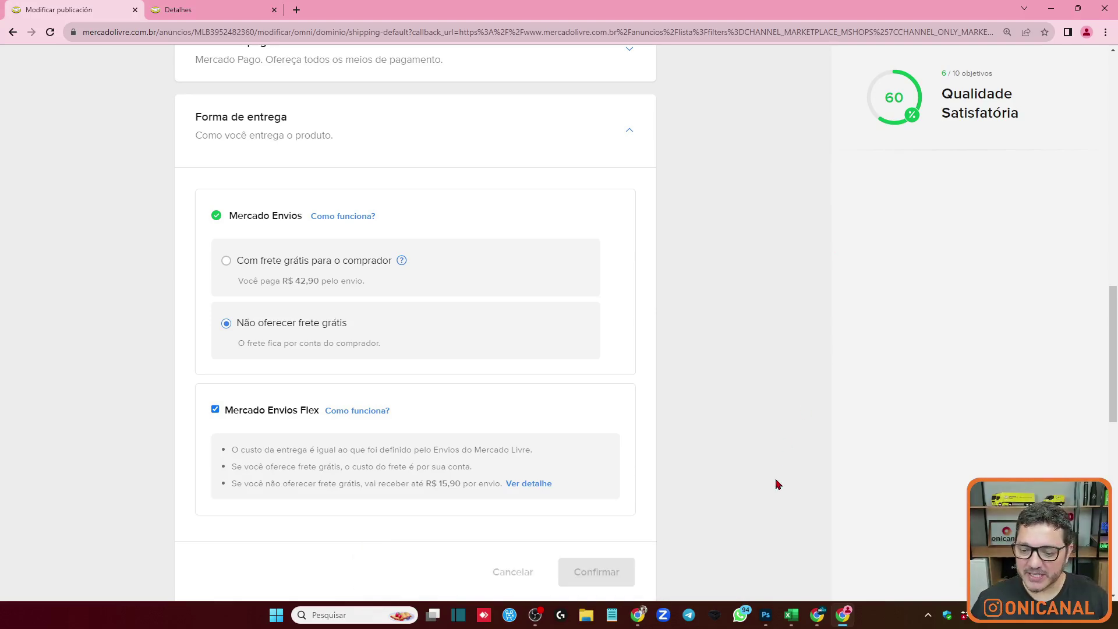
{"action": "left_click", "coordinate": [814, 615]}
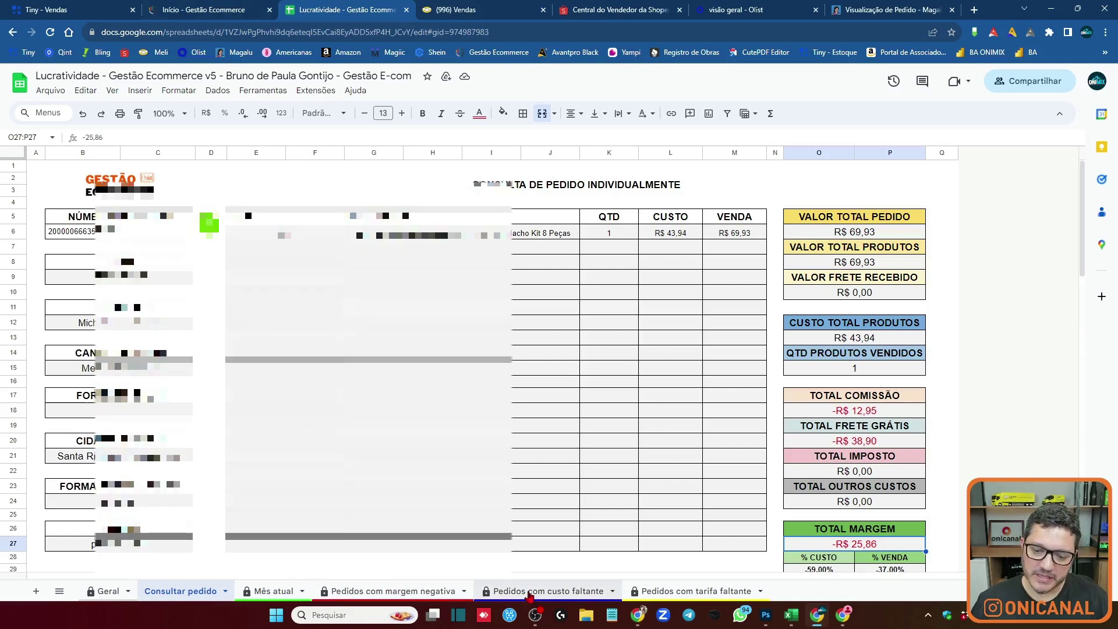
On Pedidos com margem negativa, review the customer, order number in C2 and MARGEM column.
{"action": "left_click", "coordinate": [393, 591]}
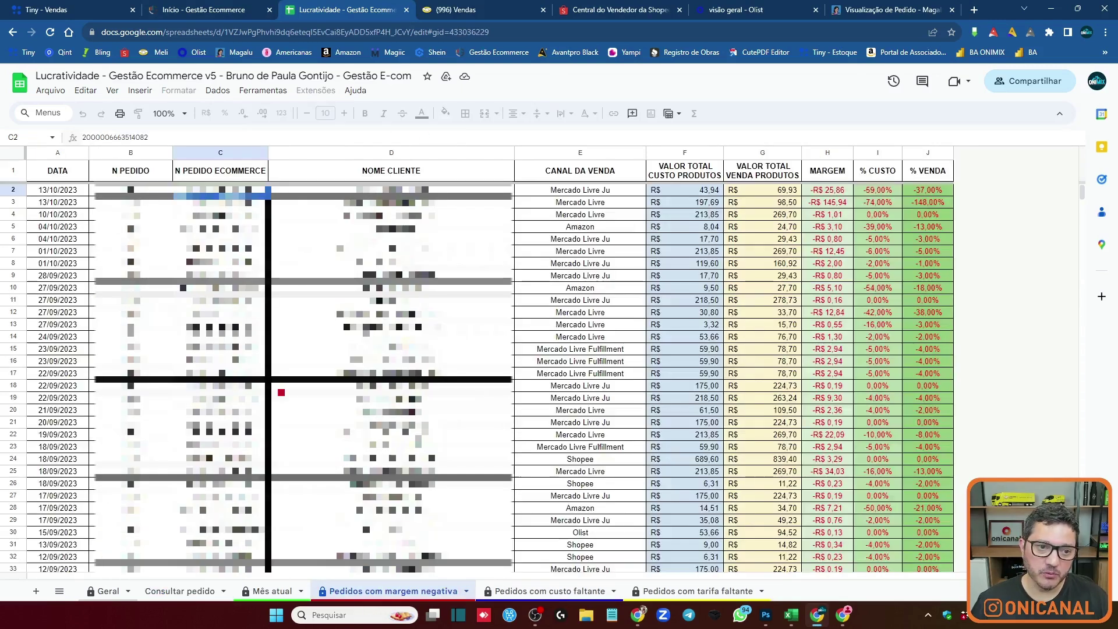
{"action": "left_click", "coordinate": [392, 227]}
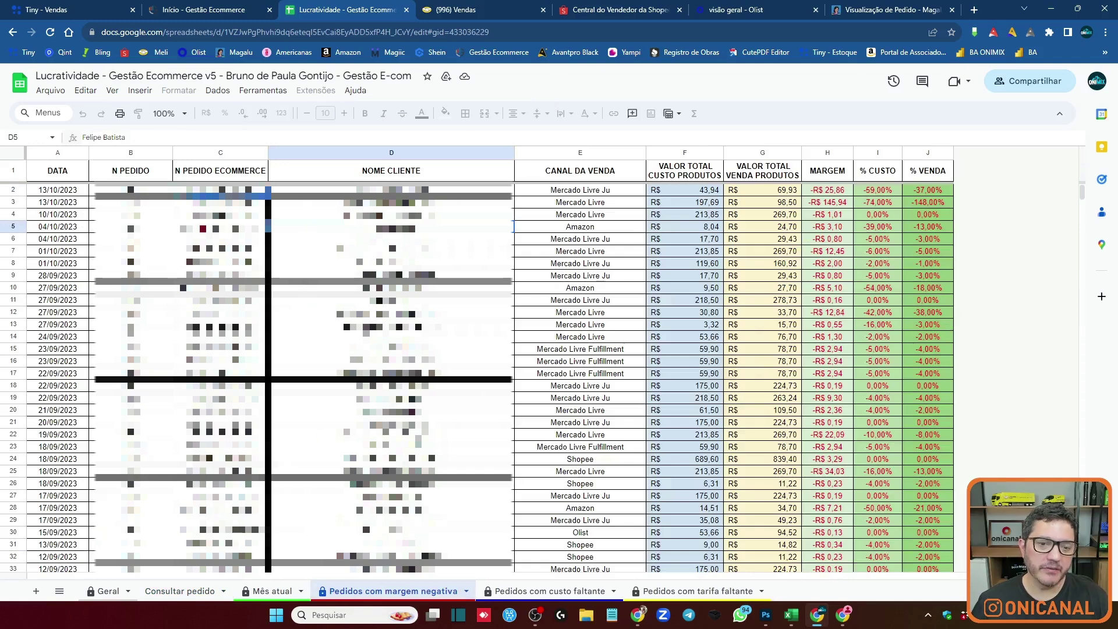
{"action": "left_click", "coordinate": [220, 190]}
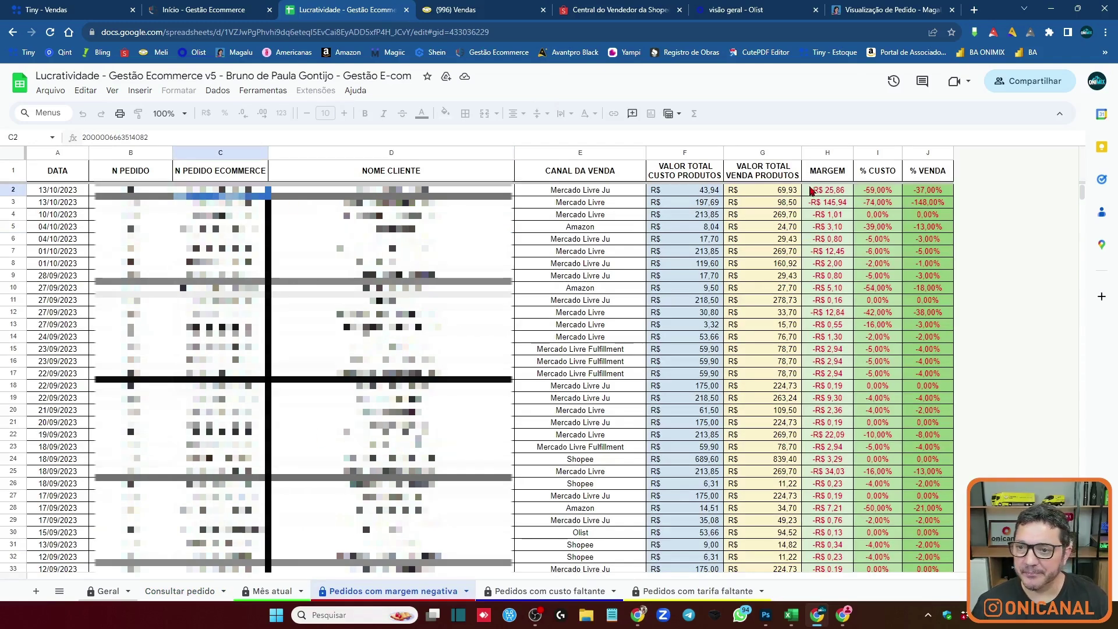
{"action": "left_click", "coordinate": [824, 175]}
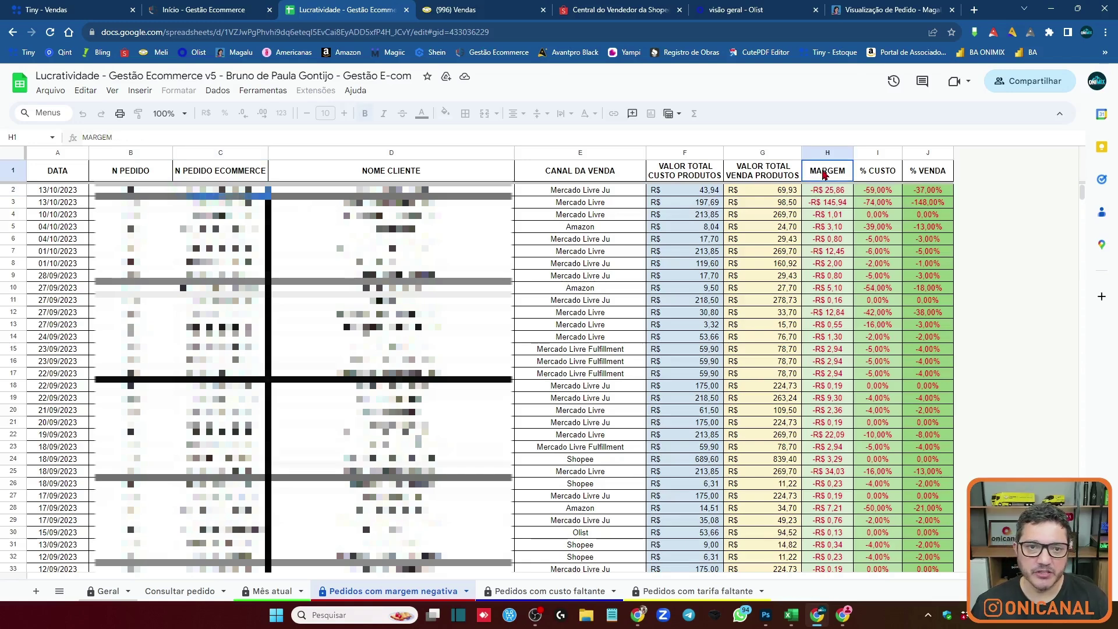
Create a temporary filter view via Dados and filter CANAL DA VENDA to Magalu.
{"action": "left_click", "coordinate": [211, 91]}
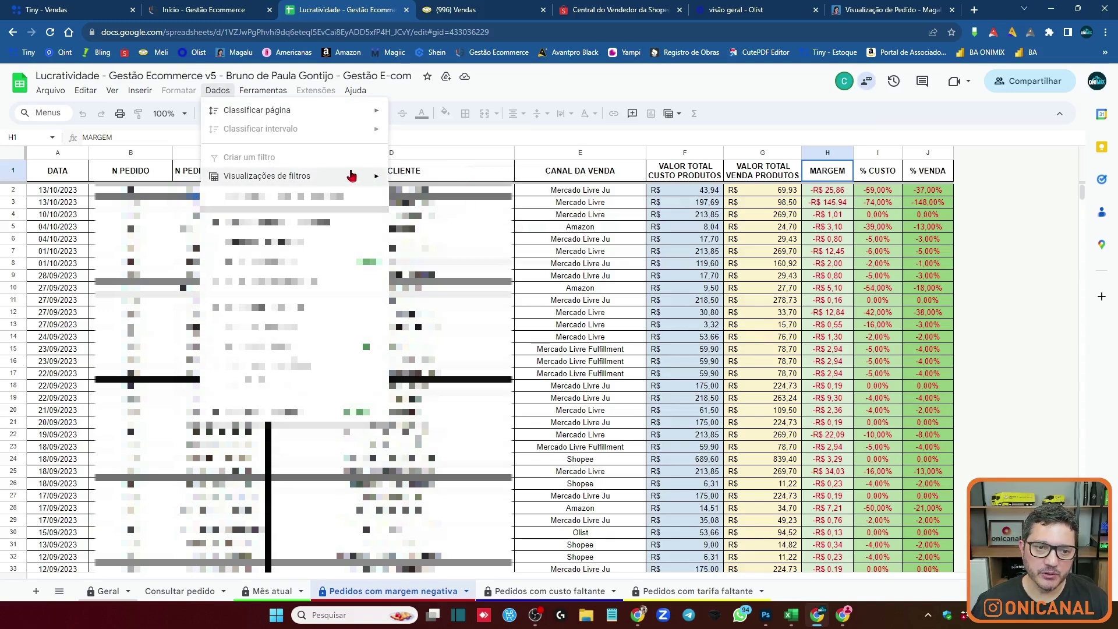
{"action": "mouse_move", "coordinate": [267, 176]}
{"action": "left_click", "coordinate": [463, 177]}
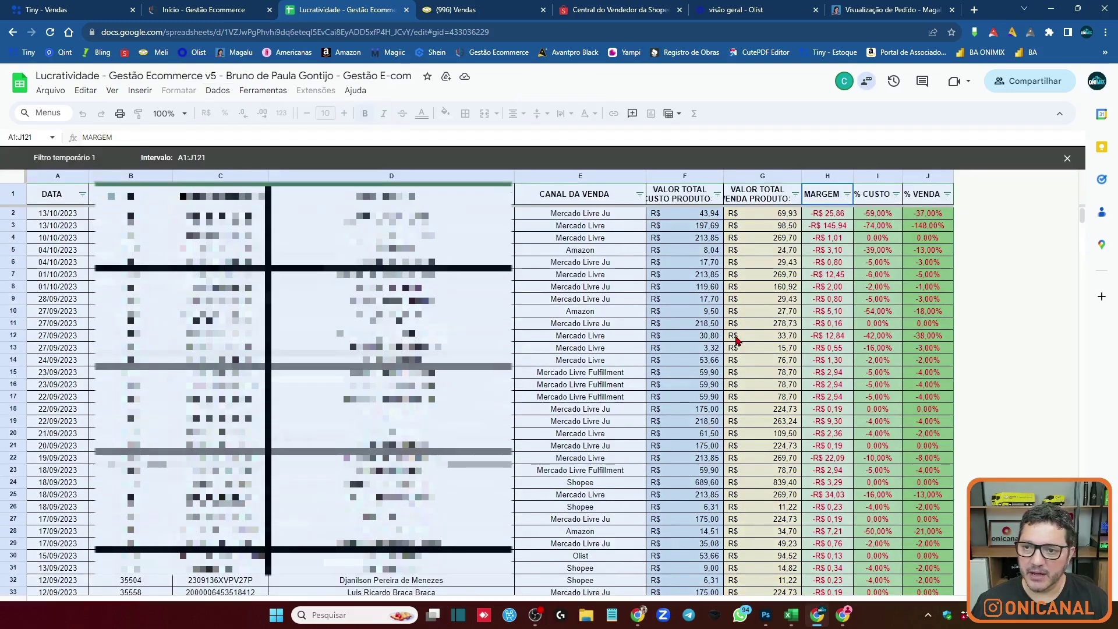
{"action": "left_click", "coordinate": [926, 226]}
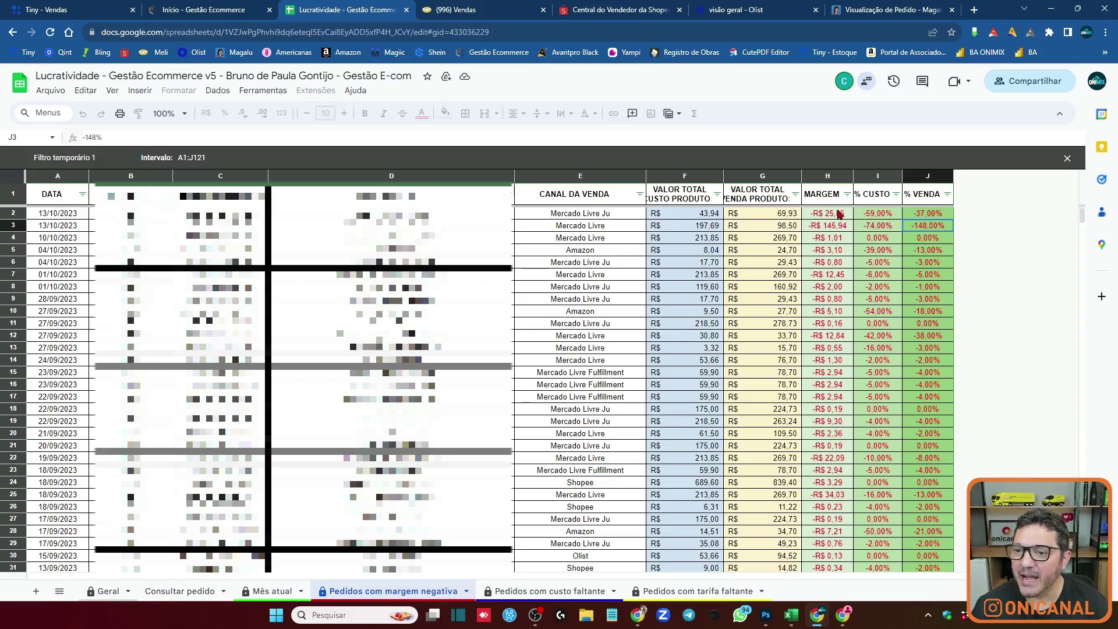
{"action": "left_click", "coordinate": [639, 194]}
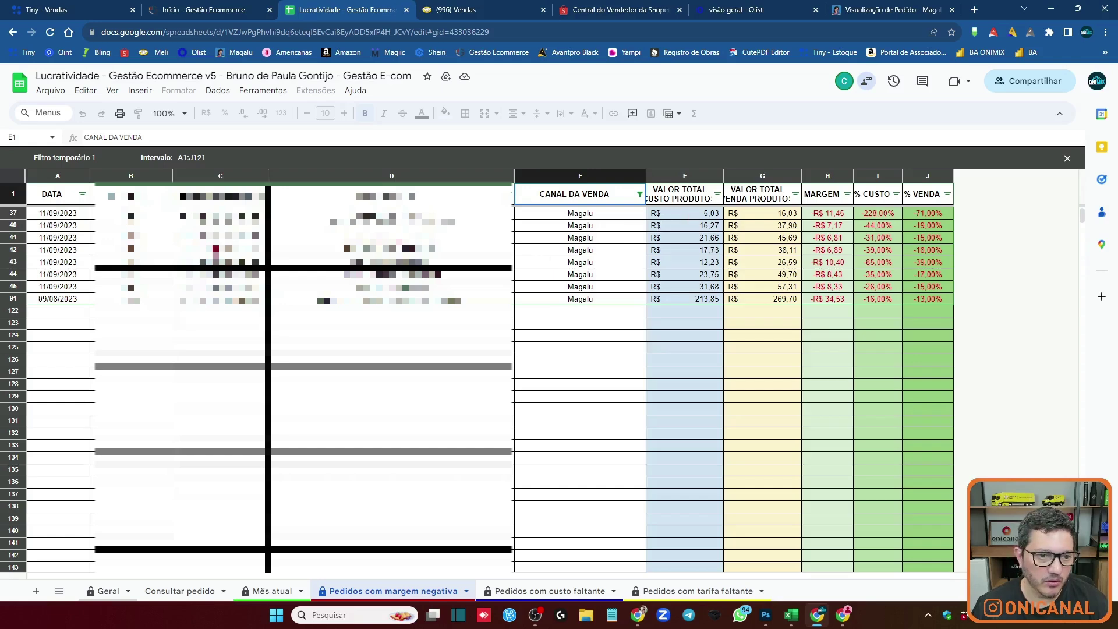
Highlight the Magalu orders' channel cells and dates, then switch to the Magalu order page.
{"action": "left_click_drag", "start_coordinate": [581, 213], "coordinate": [615, 298]}
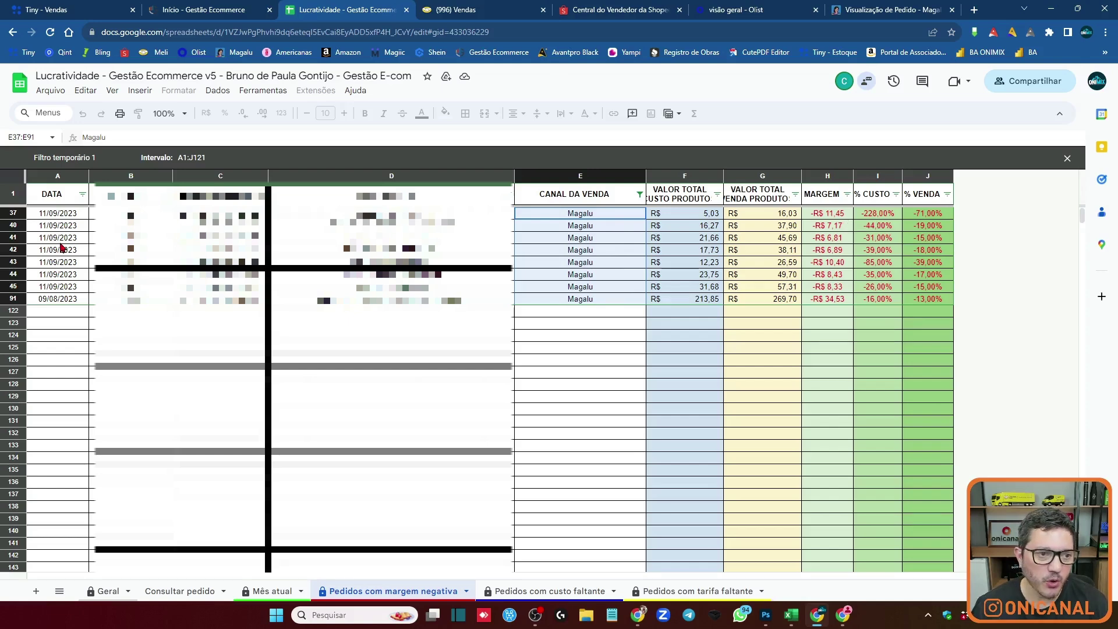
{"action": "left_click_drag", "start_coordinate": [58, 213], "coordinate": [58, 287]}
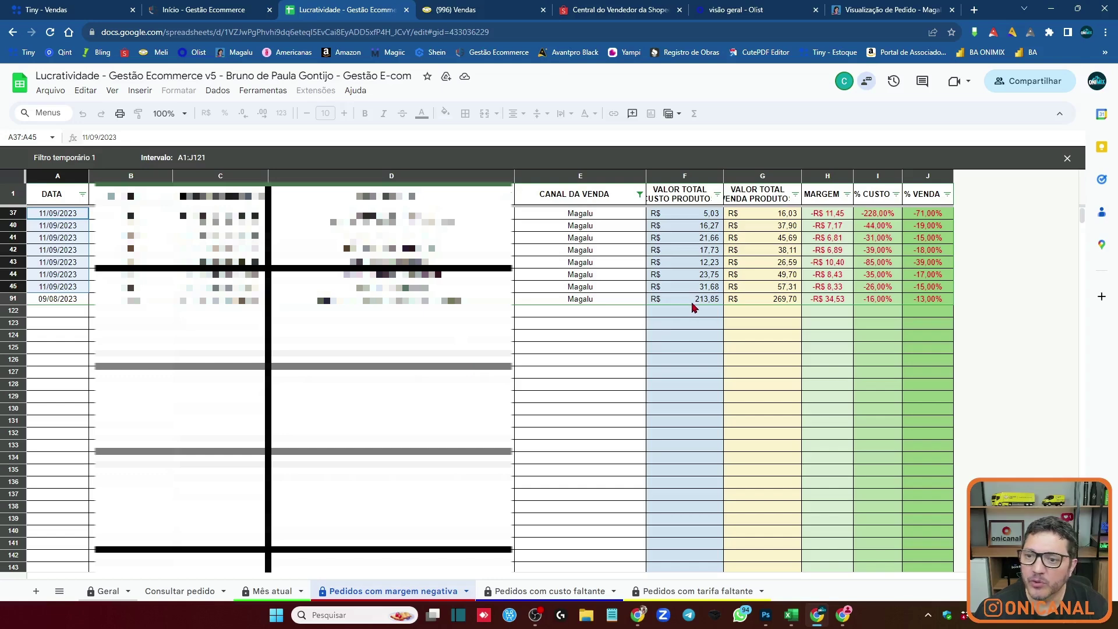
{"action": "left_click", "coordinate": [900, 7]}
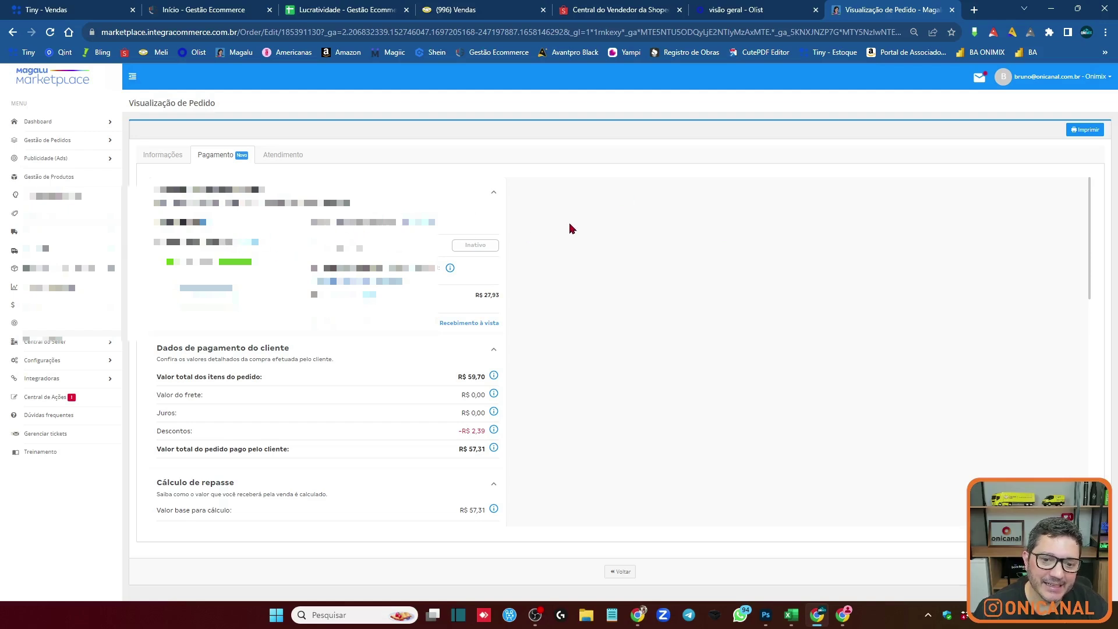
Review the Magalu payment breakdown, highlighting the R$ 59,70 items total, then return to the spreadsheet.
{"action": "scroll", "coordinate": [571, 227], "scroll_direction": "down", "scroll_amount": 2}
{"action": "scroll", "coordinate": [572, 228], "scroll_direction": "down", "scroll_amount": 1}
{"action": "scroll", "coordinate": [572, 227], "scroll_direction": "down", "scroll_amount": 1}
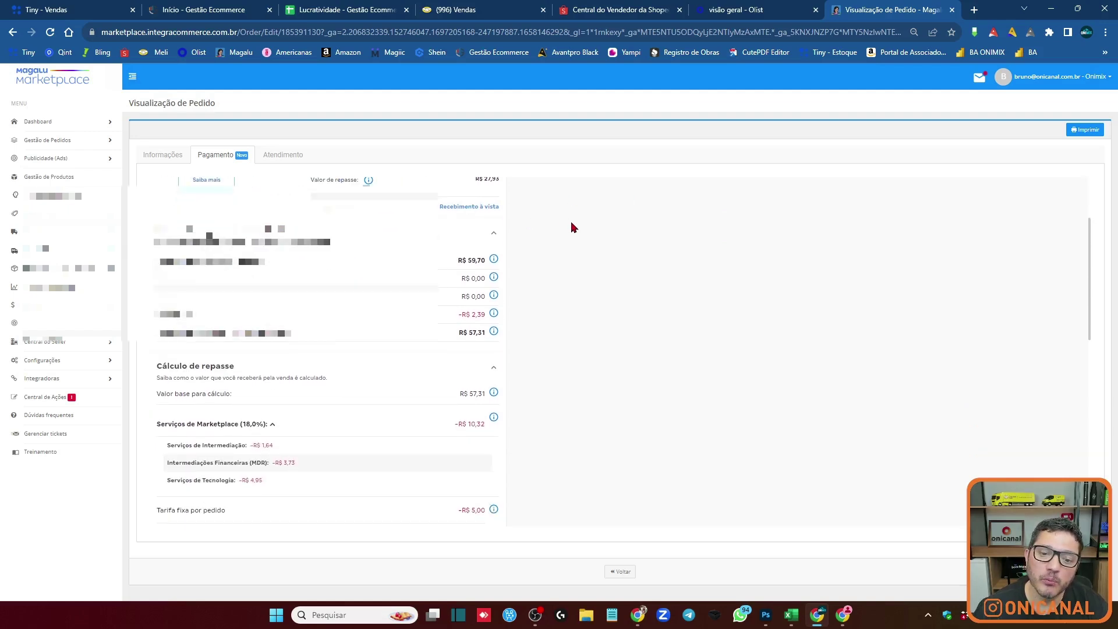
{"action": "scroll", "coordinate": [571, 227], "scroll_direction": "down", "scroll_amount": 1}
{"action": "scroll", "coordinate": [568, 251], "scroll_direction": "down", "scroll_amount": 2}
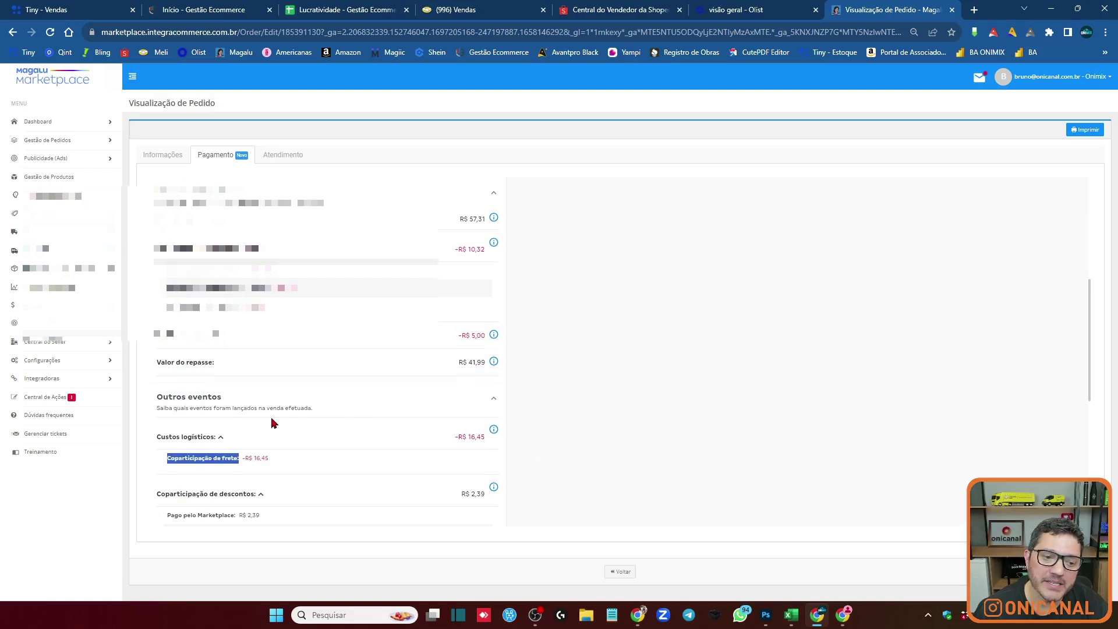
{"action": "scroll", "coordinate": [402, 438], "scroll_direction": "down", "scroll_amount": 2}
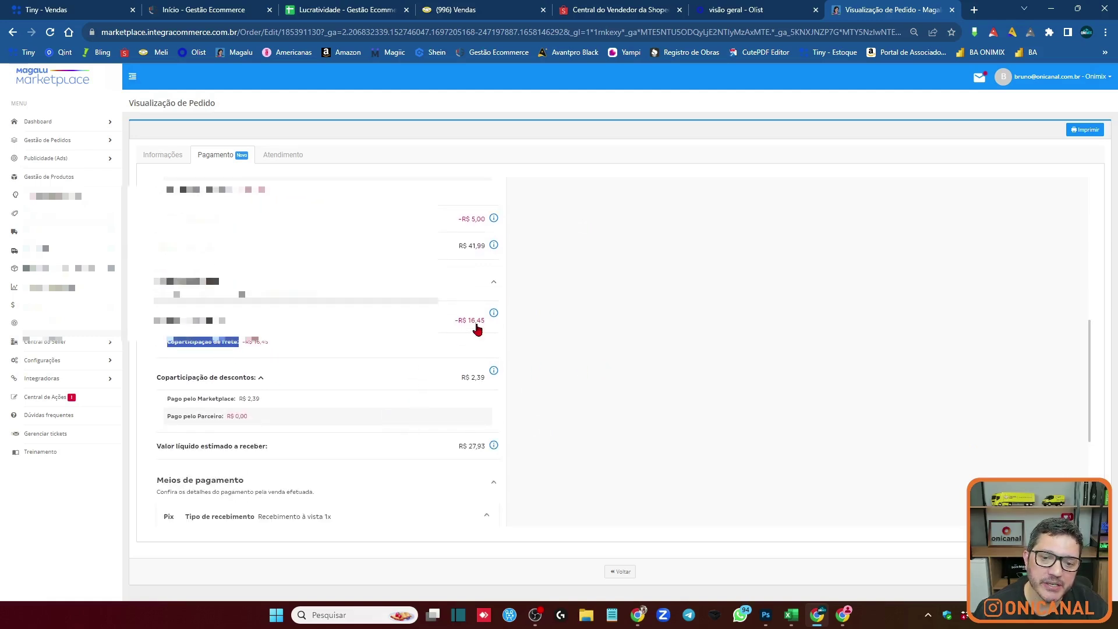
{"action": "mouse_move", "coordinate": [494, 429]}
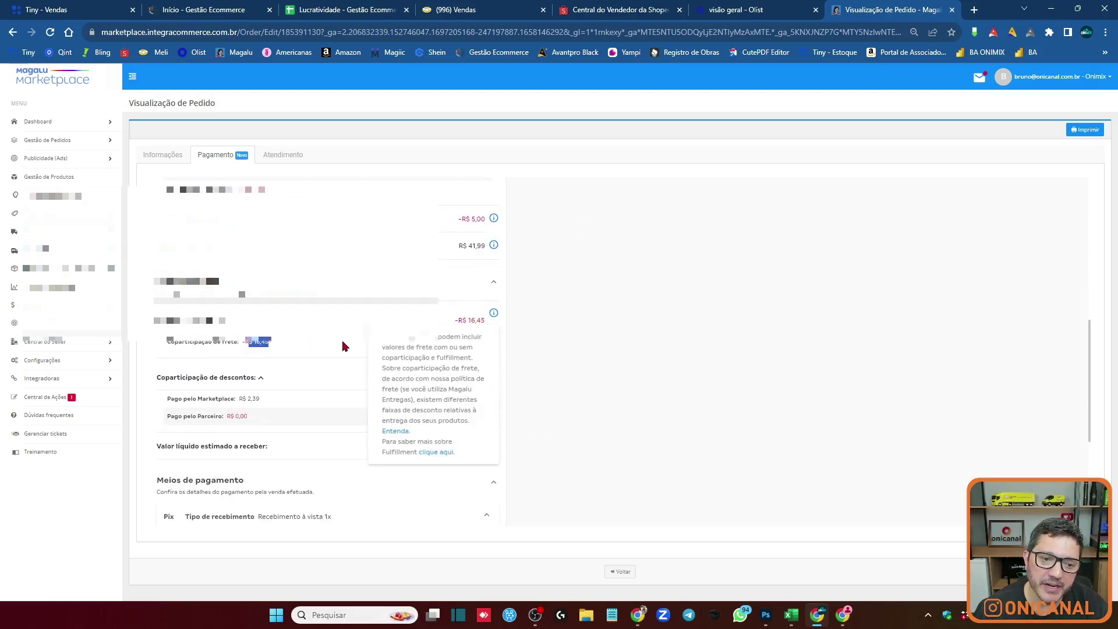
{"action": "scroll", "coordinate": [606, 305], "scroll_direction": "up", "scroll_amount": 2}
{"action": "scroll", "coordinate": [600, 292], "scroll_direction": "up", "scroll_amount": 2}
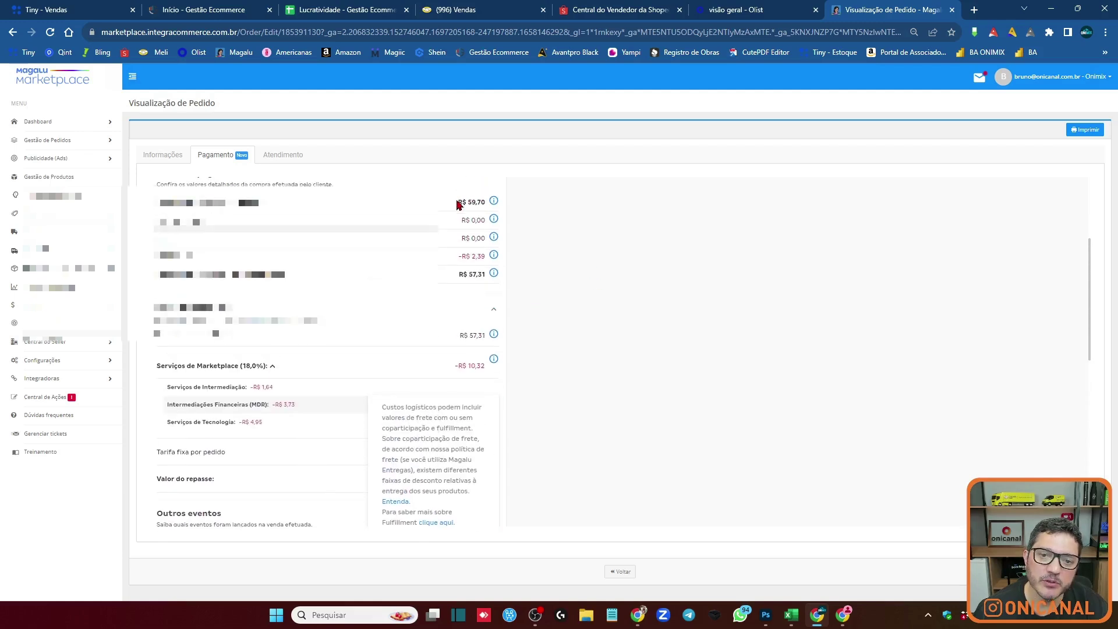
{"action": "left_click_drag", "start_coordinate": [458, 203], "coordinate": [489, 201]}
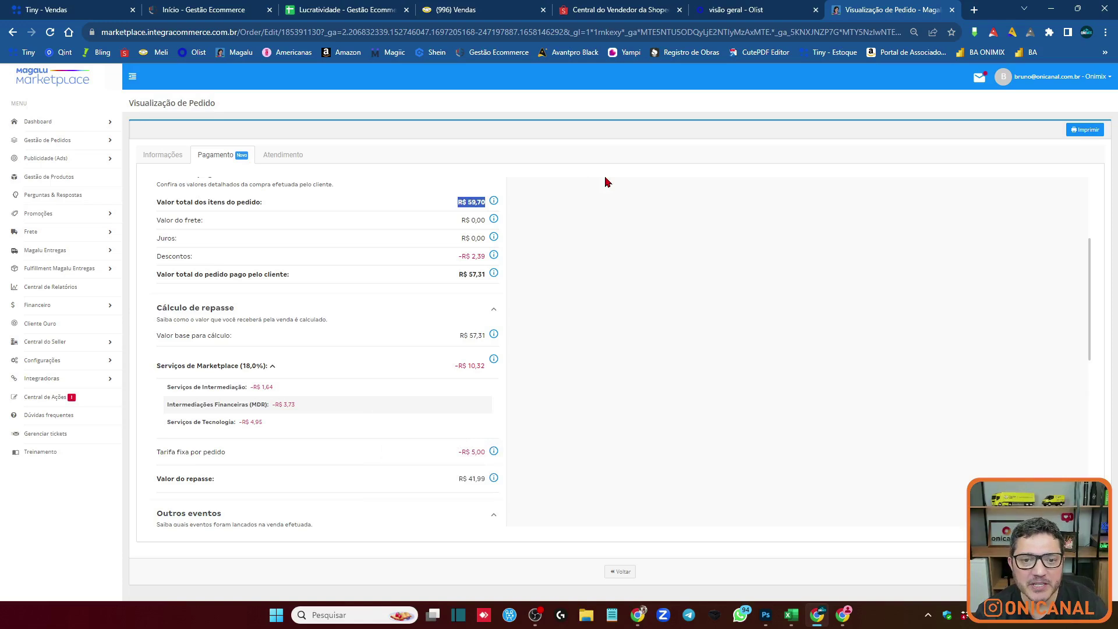
{"action": "scroll", "coordinate": [606, 182], "scroll_direction": "down", "scroll_amount": 1}
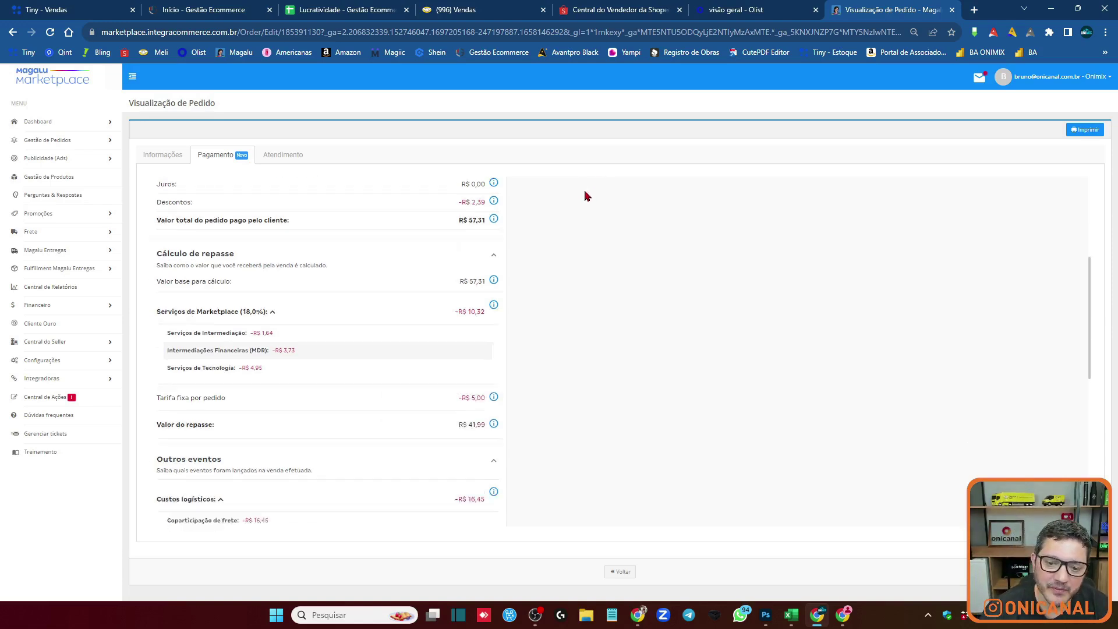
{"action": "scroll", "coordinate": [587, 194], "scroll_direction": "down", "scroll_amount": 2}
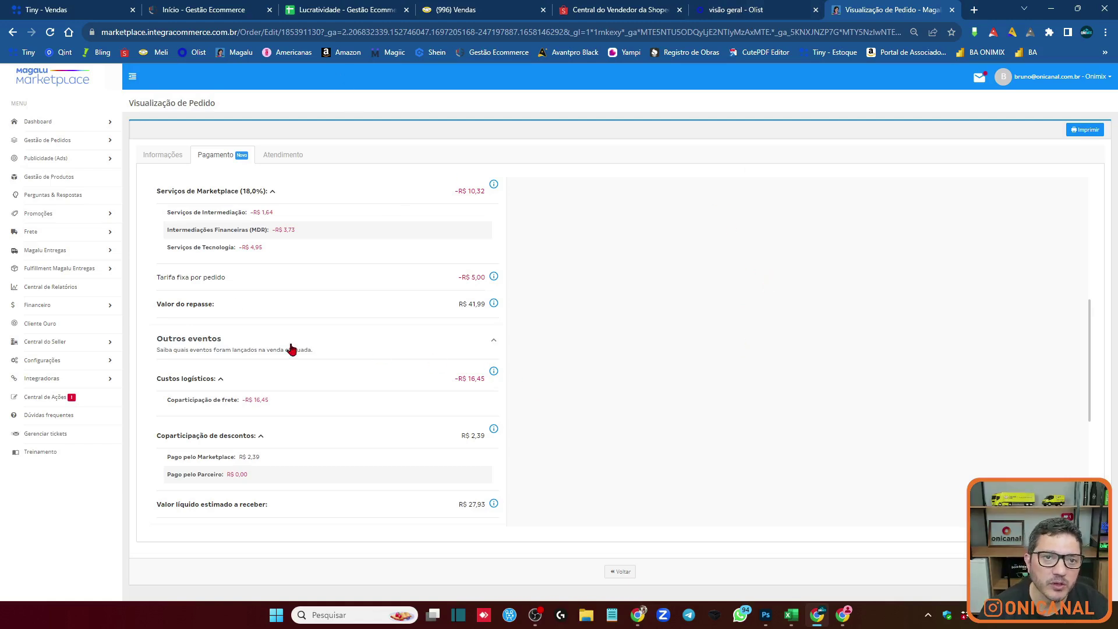
{"action": "left_click", "coordinate": [353, 8]}
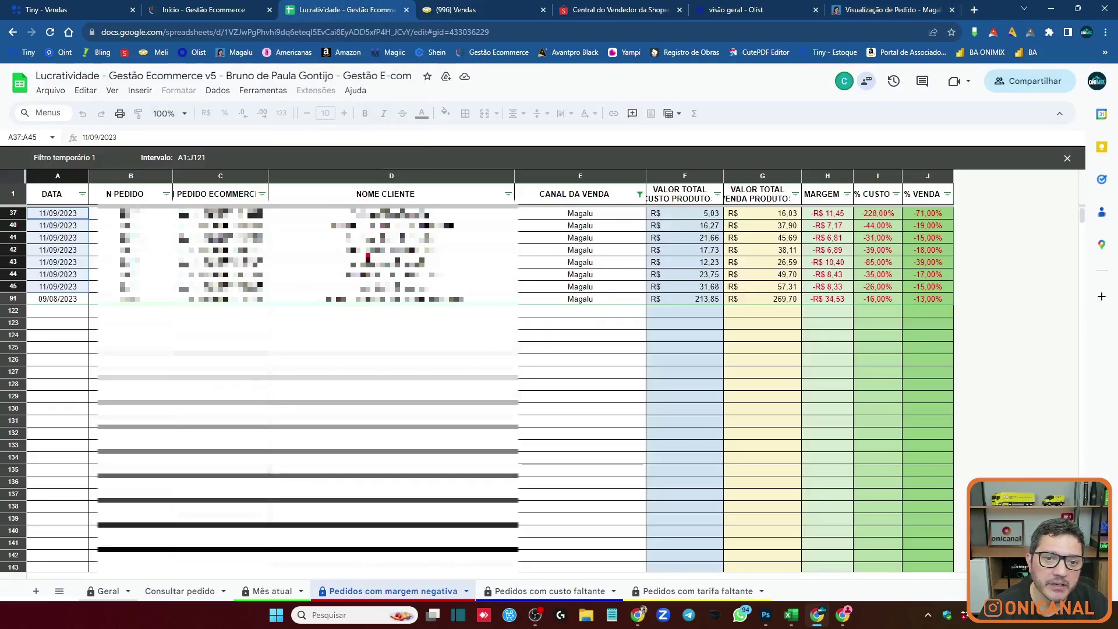
{"action": "mouse_move", "coordinate": [390, 194]}
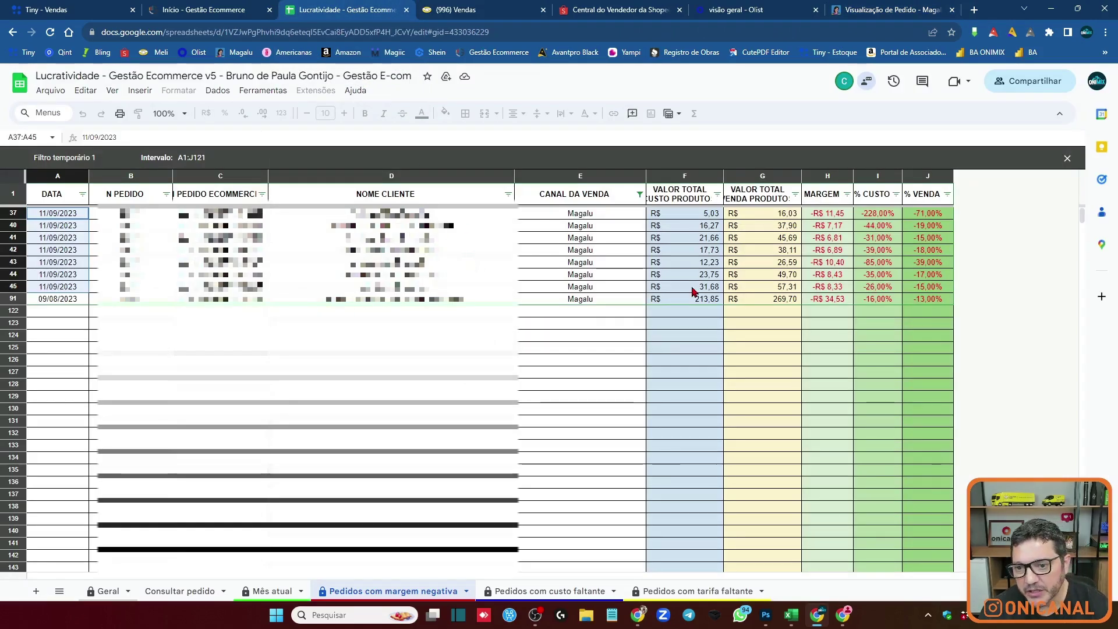
Check the Magalu product costs, then clear the sales channel filter to show every channel.
{"action": "left_click_drag", "start_coordinate": [693, 291], "coordinate": [686, 214]}
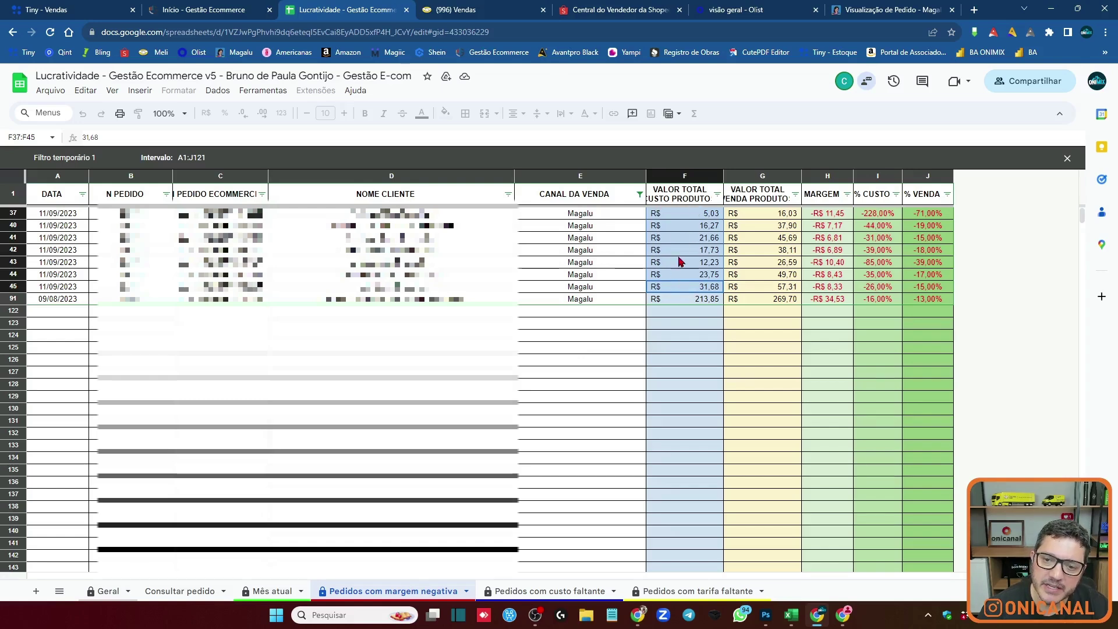
{"action": "left_click", "coordinate": [640, 194]}
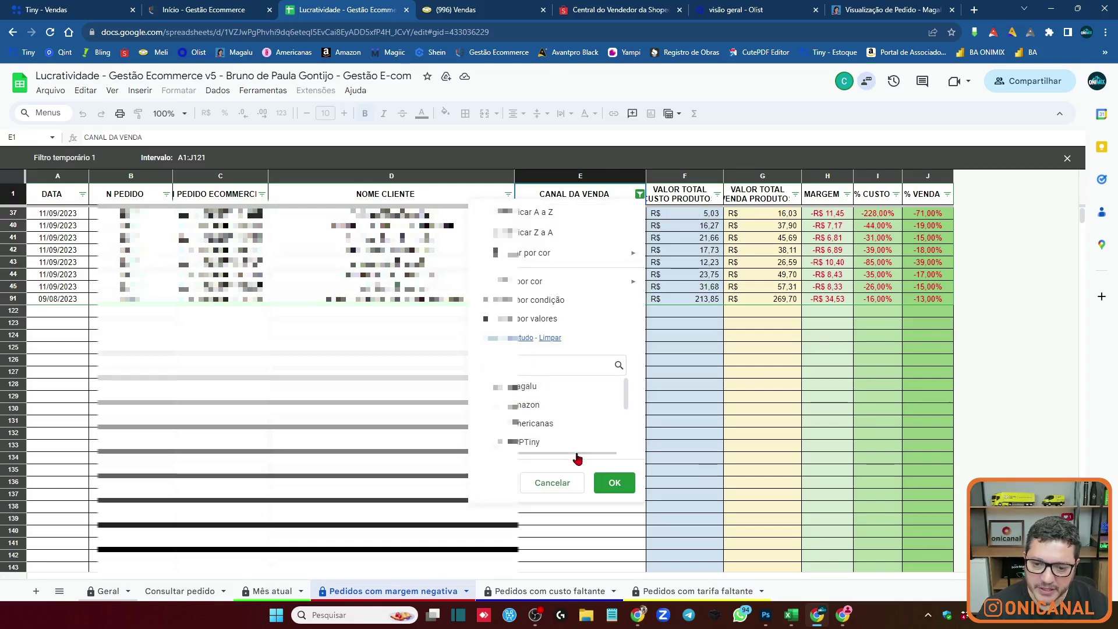
{"action": "left_click", "coordinate": [614, 482]}
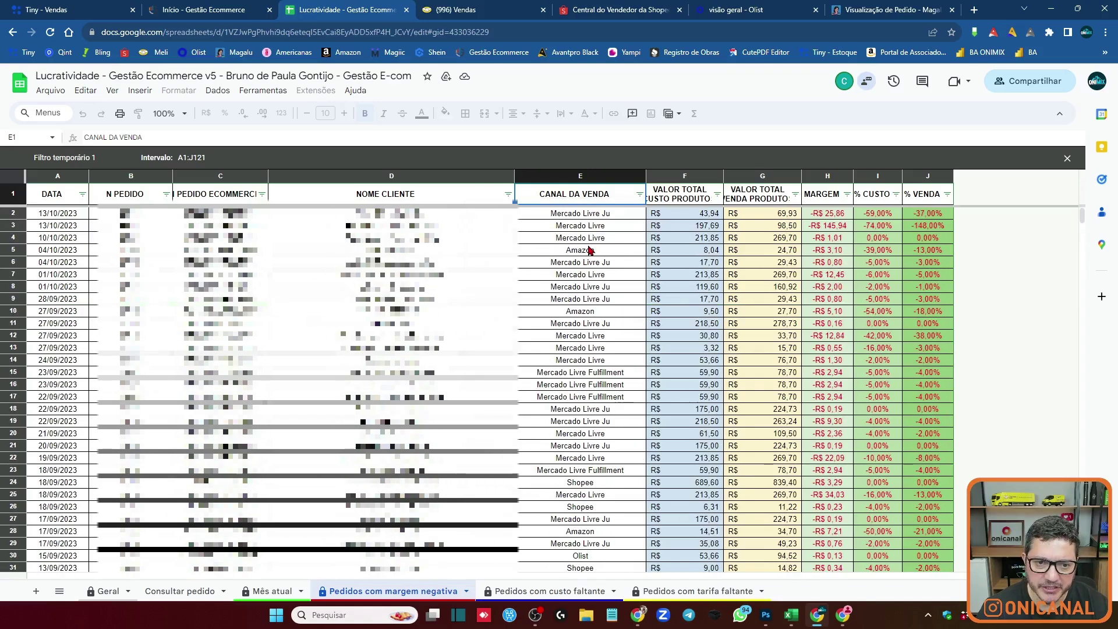
Compare row 6's product cost, sale value and margin, then search its order number in Mercado Livre.
{"action": "left_click", "coordinate": [687, 261]}
{"action": "left_click", "coordinate": [828, 263]}
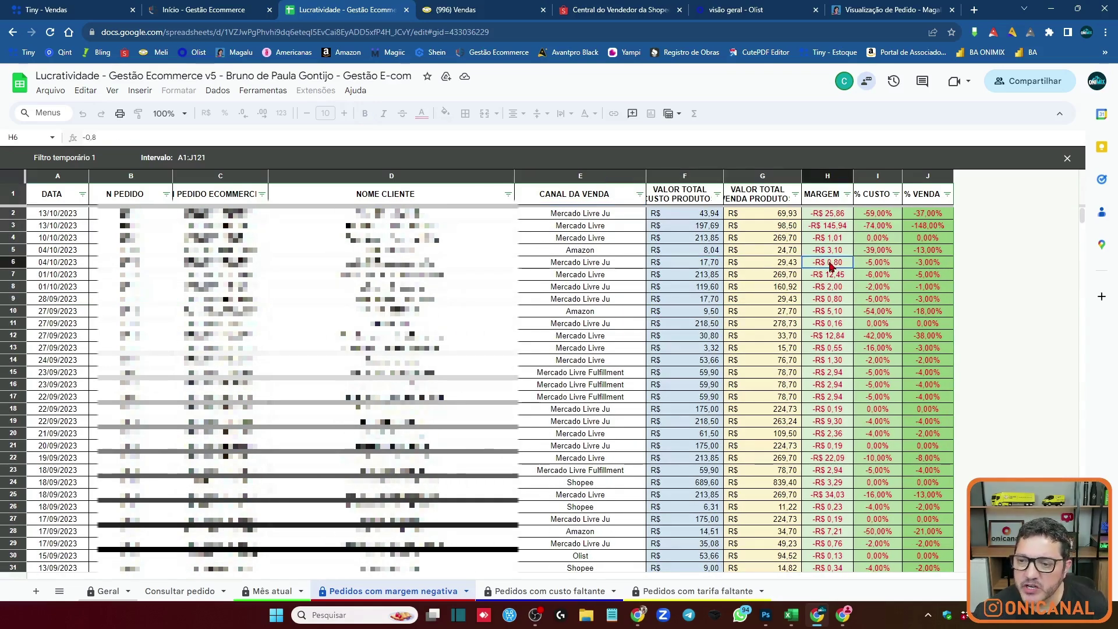
{"action": "left_click", "coordinate": [703, 267]}
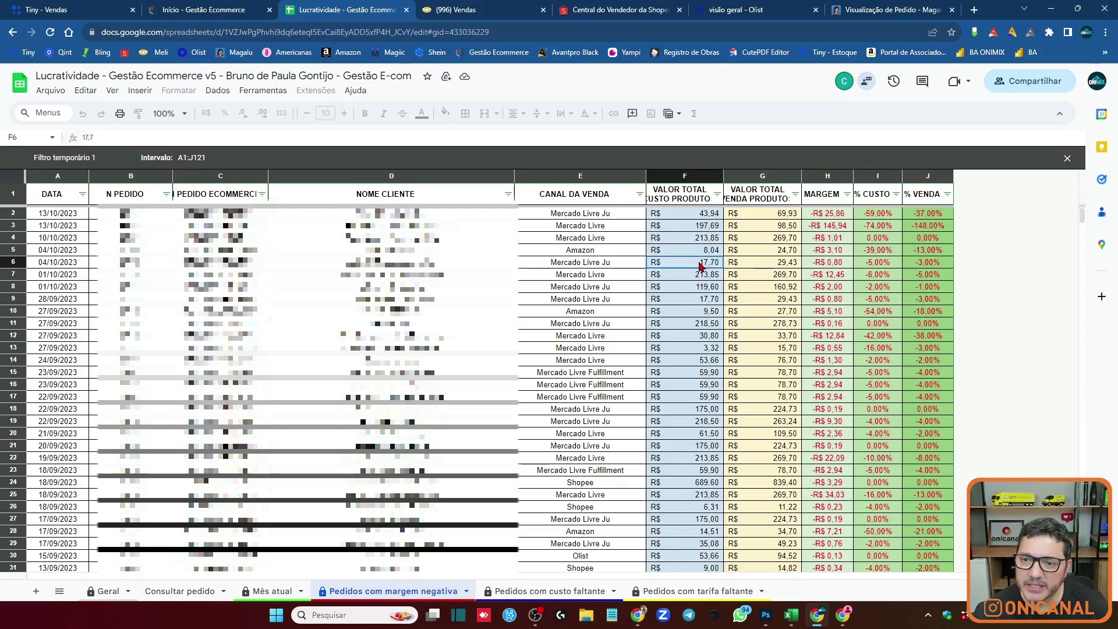
{"action": "left_click", "coordinate": [818, 267]}
{"action": "left_click", "coordinate": [787, 268]}
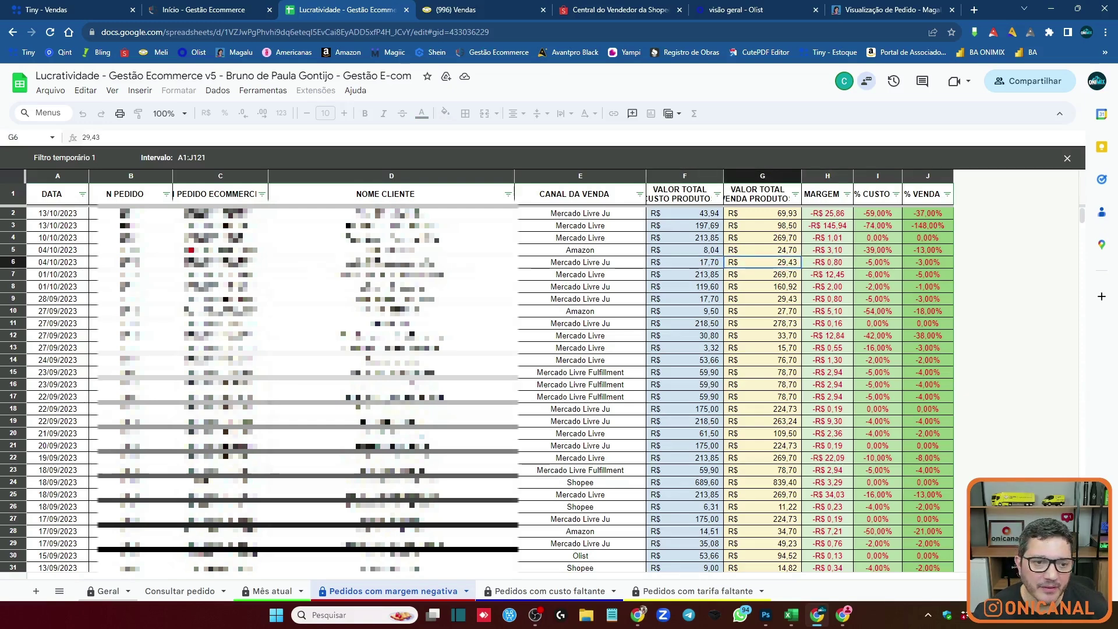
{"action": "left_click", "coordinate": [192, 263]}
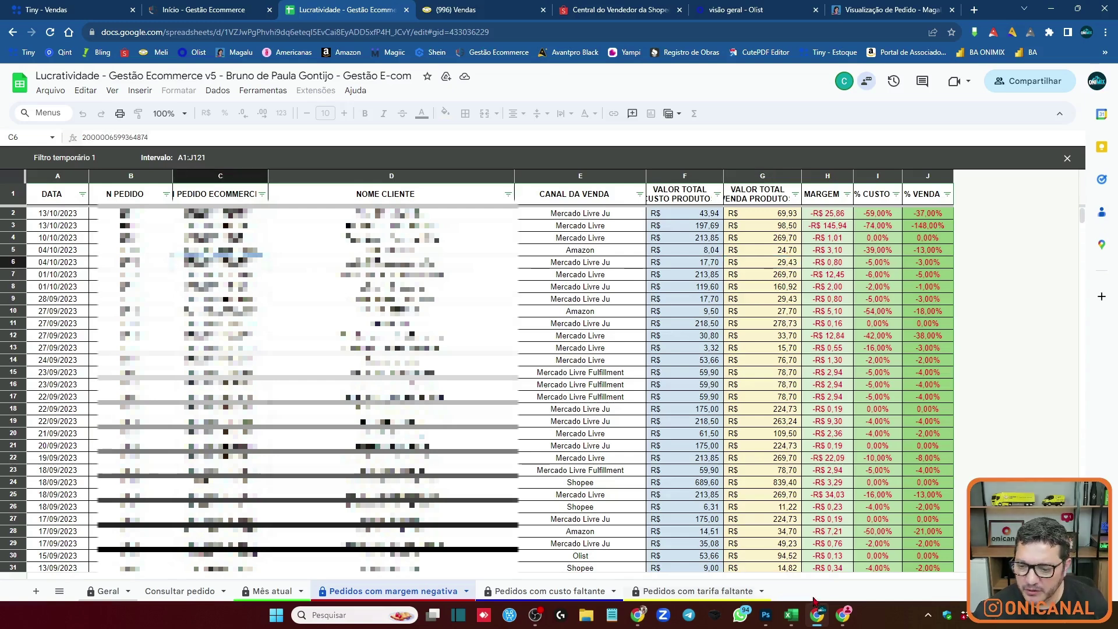
{"action": "left_click", "coordinate": [843, 615]}
{"action": "key", "text": "ctrl+Tab"}
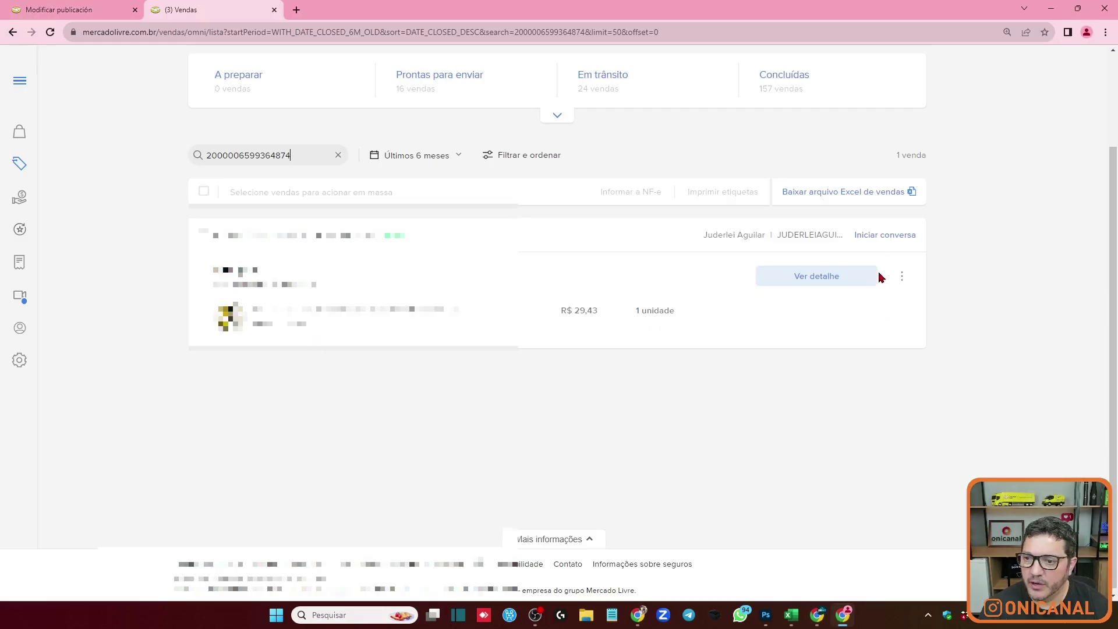
Open the details of the one-unit R$ 29,43 rotary brush kit sale.
{"action": "left_click", "coordinate": [798, 274]}
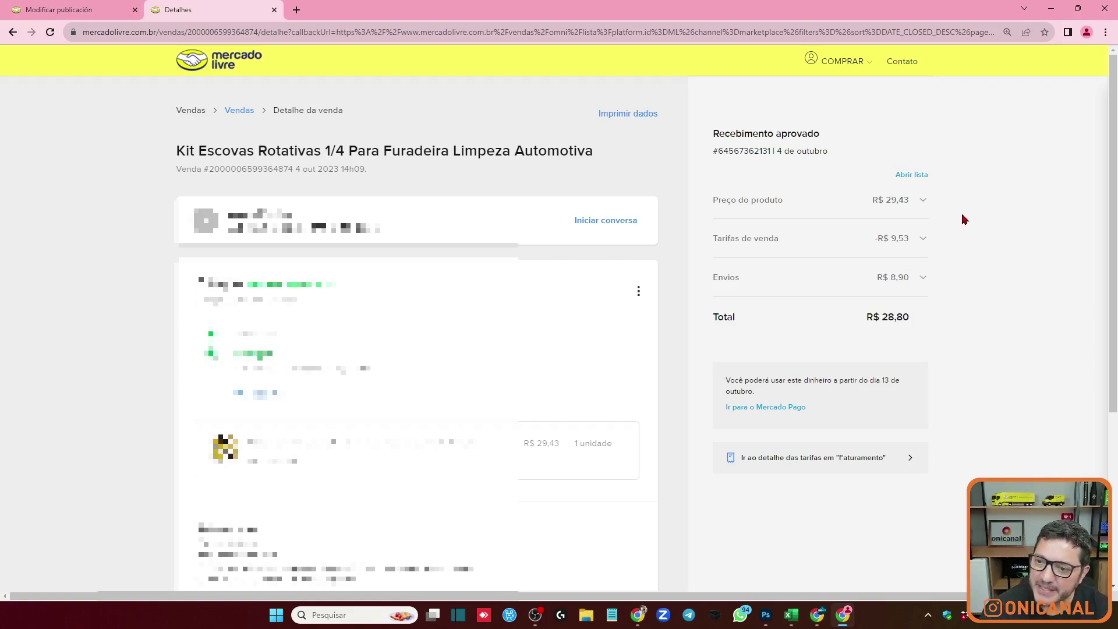
Highlight the R$ 8,90 shipping, R$ 29,43 item price and R$ 28,80 total, then return to the spreadsheet.
{"action": "left_click_drag", "start_coordinate": [876, 277], "coordinate": [923, 291]}
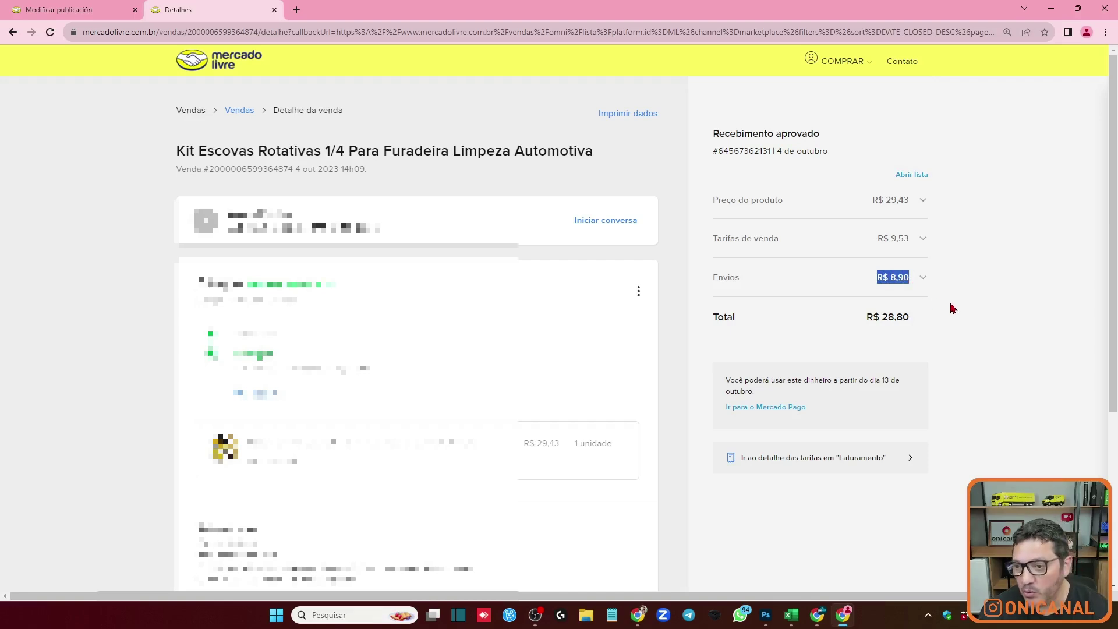
{"action": "left_click", "coordinate": [923, 200]}
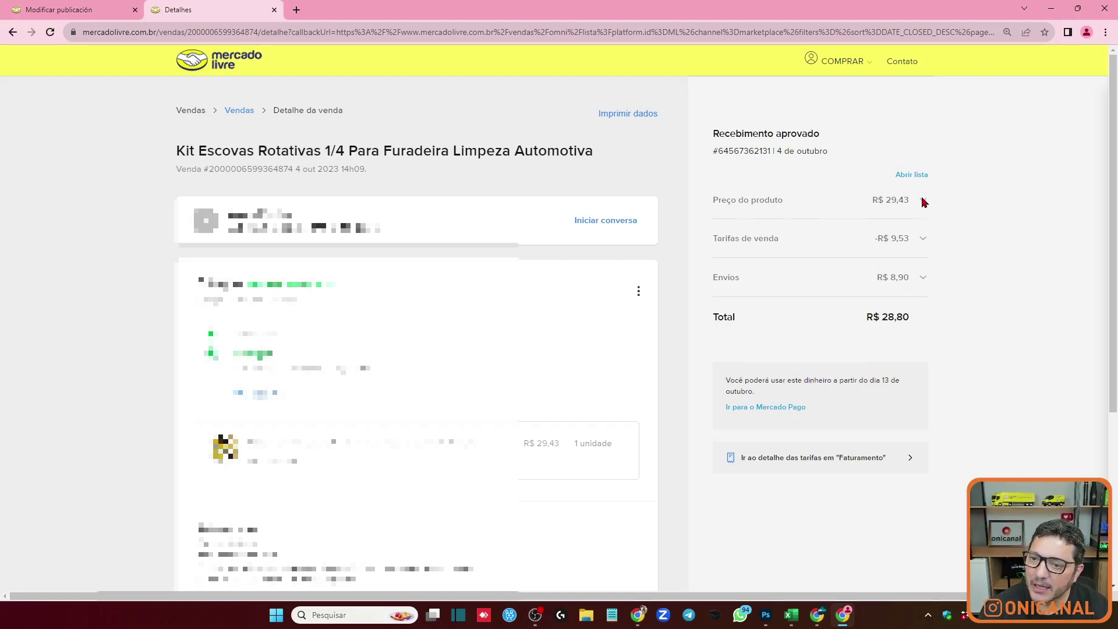
{"action": "left_click_drag", "start_coordinate": [876, 219], "coordinate": [987, 225]}
{"action": "left_click", "coordinate": [920, 239]}
{"action": "left_click_drag", "start_coordinate": [891, 224], "coordinate": [911, 229]}
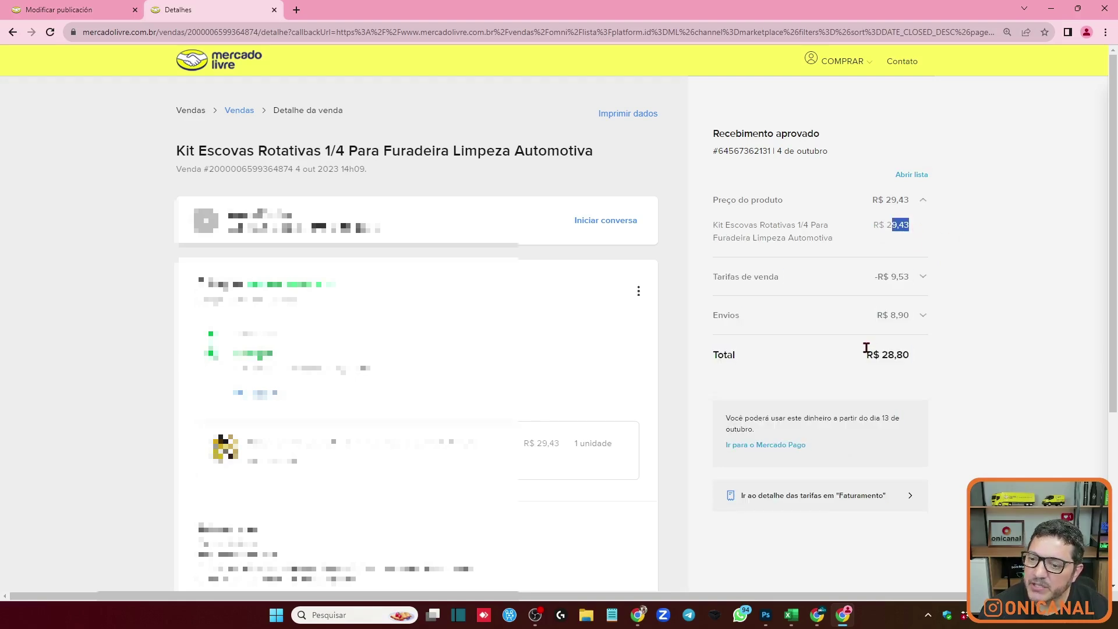
{"action": "left_click_drag", "start_coordinate": [872, 354], "coordinate": [913, 362]}
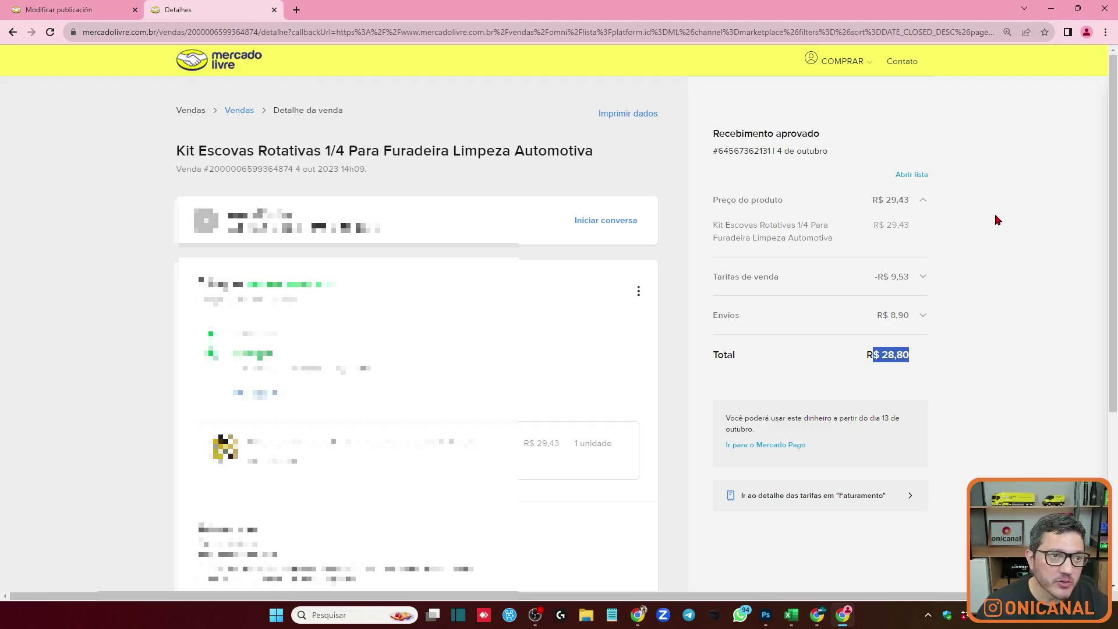
{"action": "left_click", "coordinate": [817, 614]}
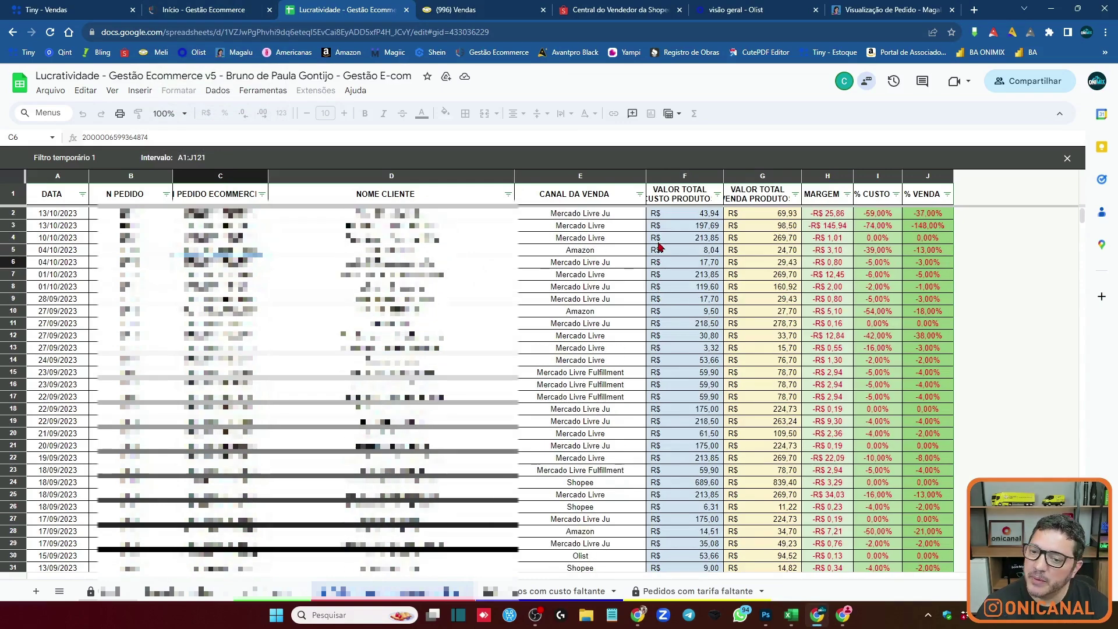
{"action": "scroll", "coordinate": [659, 247], "scroll_direction": "down", "scroll_amount": 3}
{"action": "scroll", "coordinate": [660, 246], "scroll_direction": "up", "scroll_amount": 3}
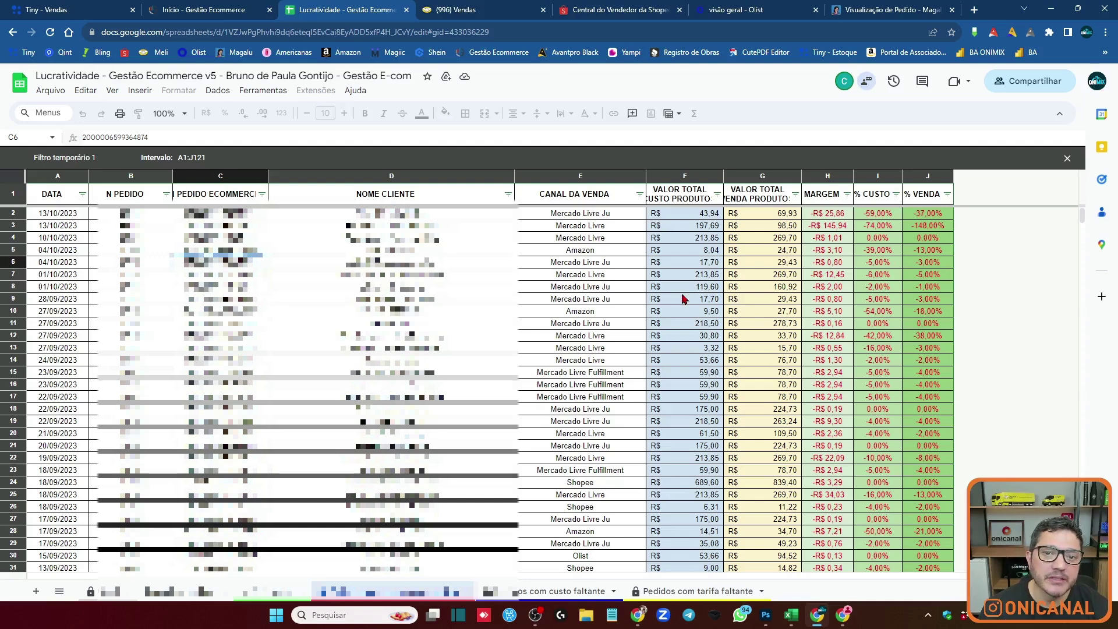
{"action": "left_click", "coordinate": [206, 10]}
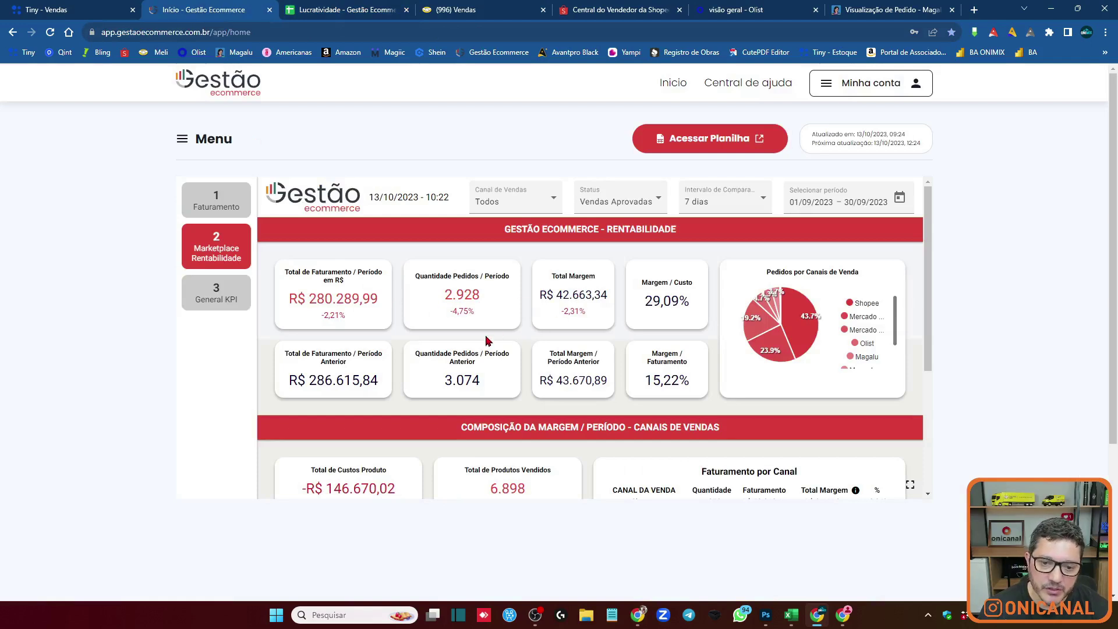
Highlight the previous period's 3.074 orders against the current 2.928 on the Rentabilidade dashboard.
{"action": "left_click_drag", "start_coordinate": [436, 383], "coordinate": [492, 383]}
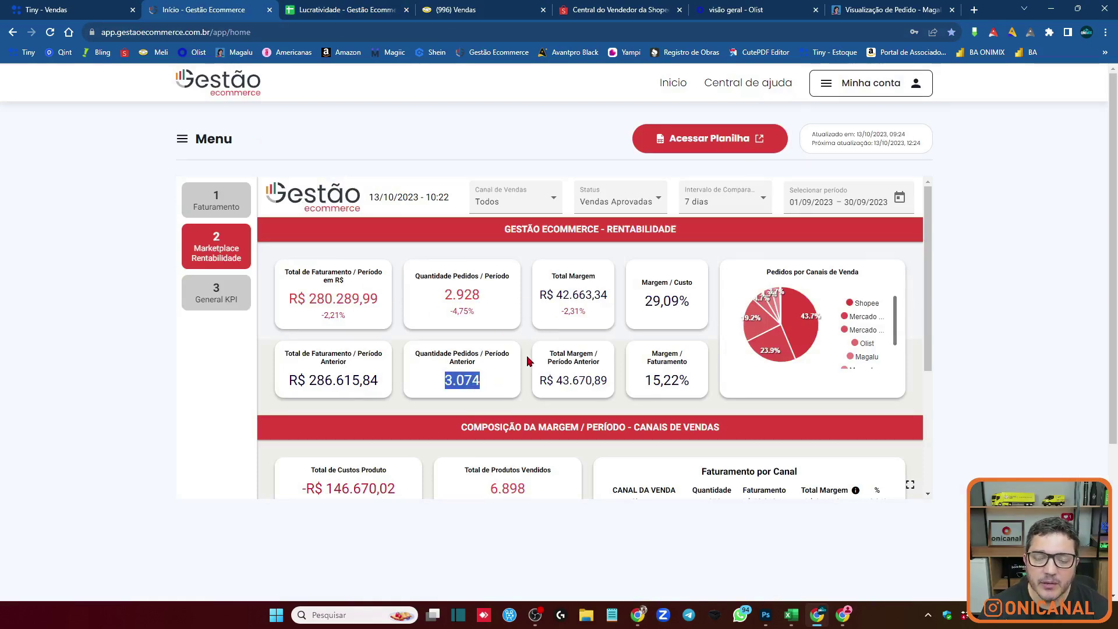